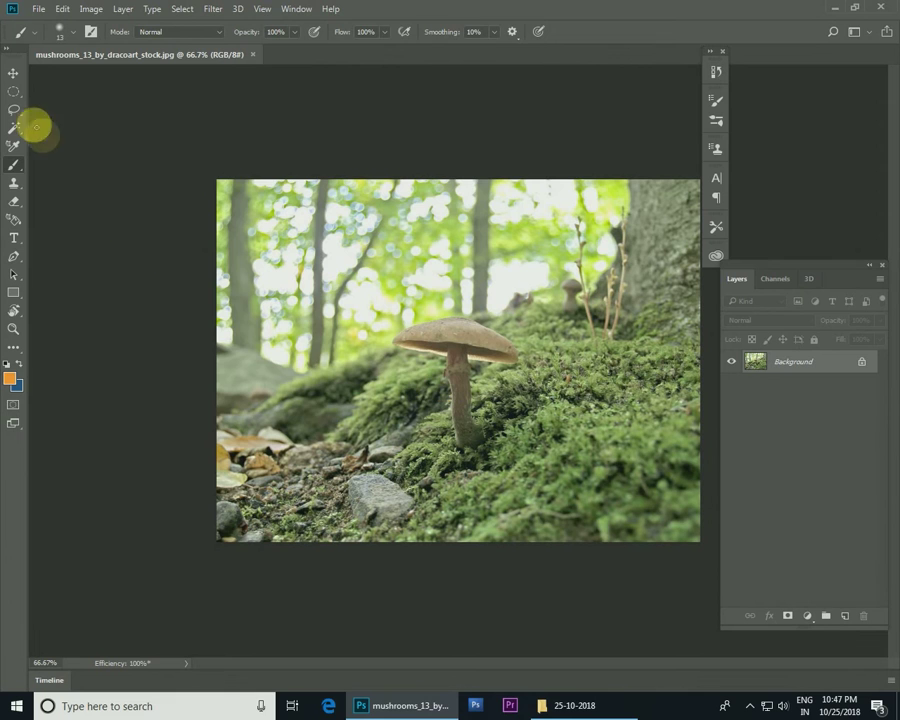
# Lasso the mossy ground below the ridge and feather the selection by 5 px.
pyautogui.click(14, 110)
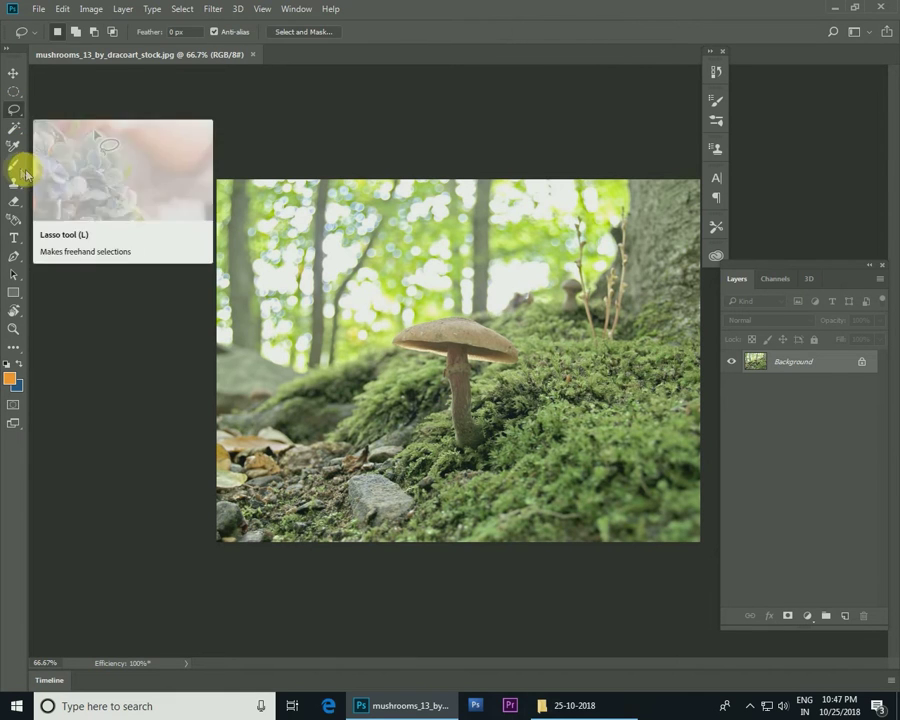
pyautogui.click(14, 110)
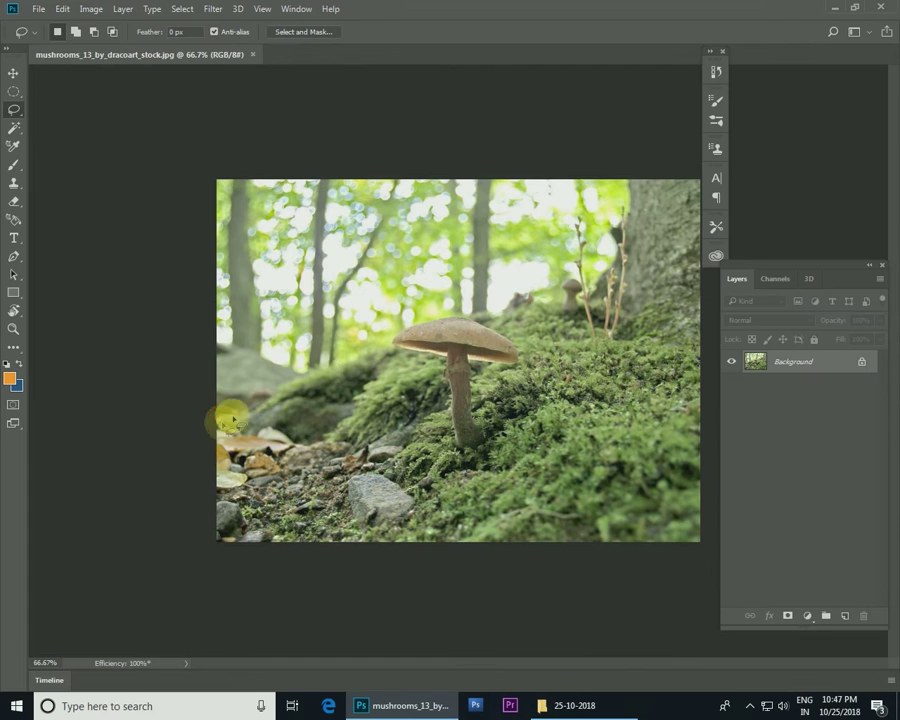
pyautogui.moveTo(231, 418); pyautogui.dragTo(333, 370)
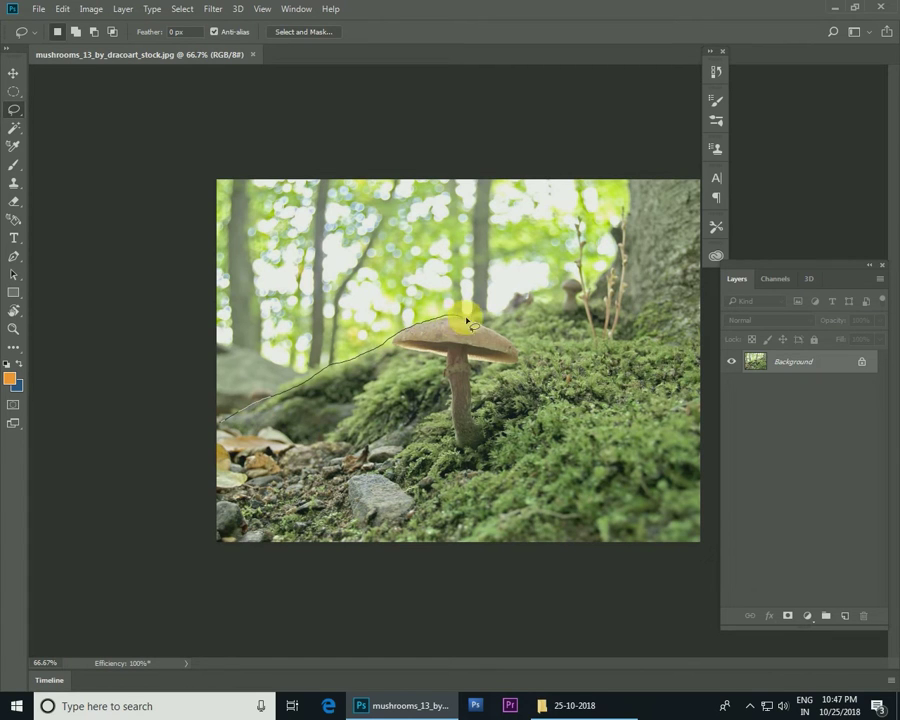
pyautogui.moveTo(810, 226); pyautogui.dragTo(195, 536)
pyautogui.rightClick(341, 311)
pyautogui.click(374, 352)
pyautogui.write('5')
pyautogui.click(525, 237)
# Copy the feathered ground to Layer 1 and duplicate it as Layer 1 copy.
pyautogui.rightClick(560, 324)
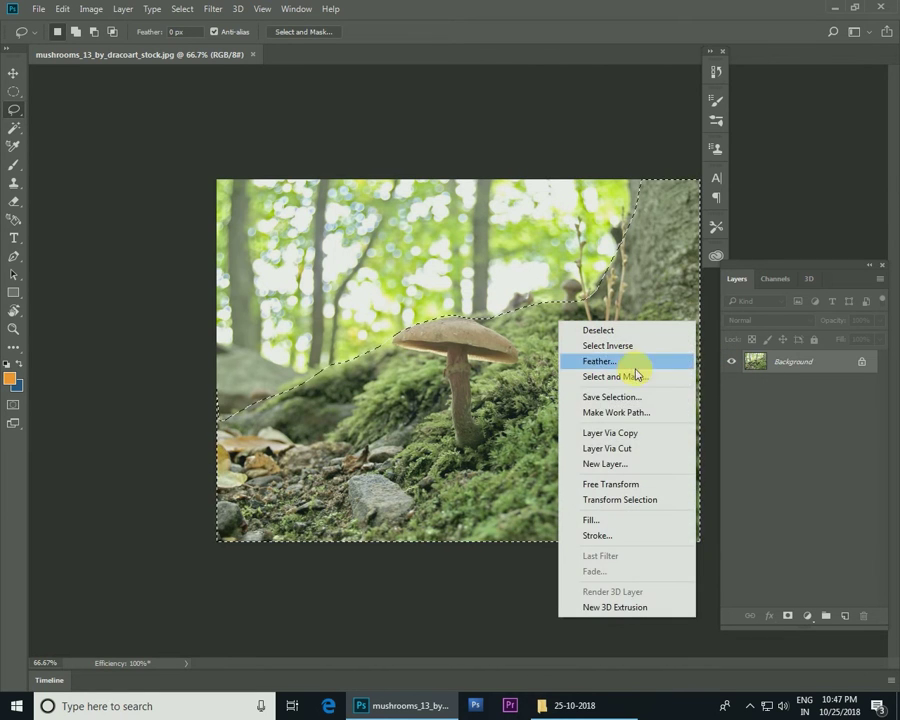
pyautogui.click(617, 435)
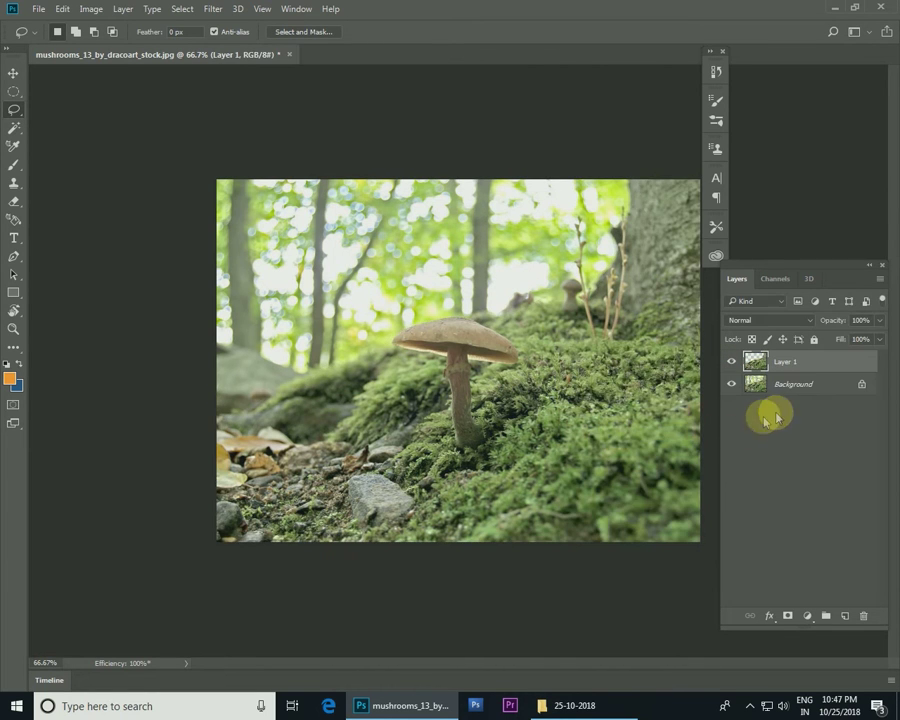
pyautogui.rightClick(830, 362)
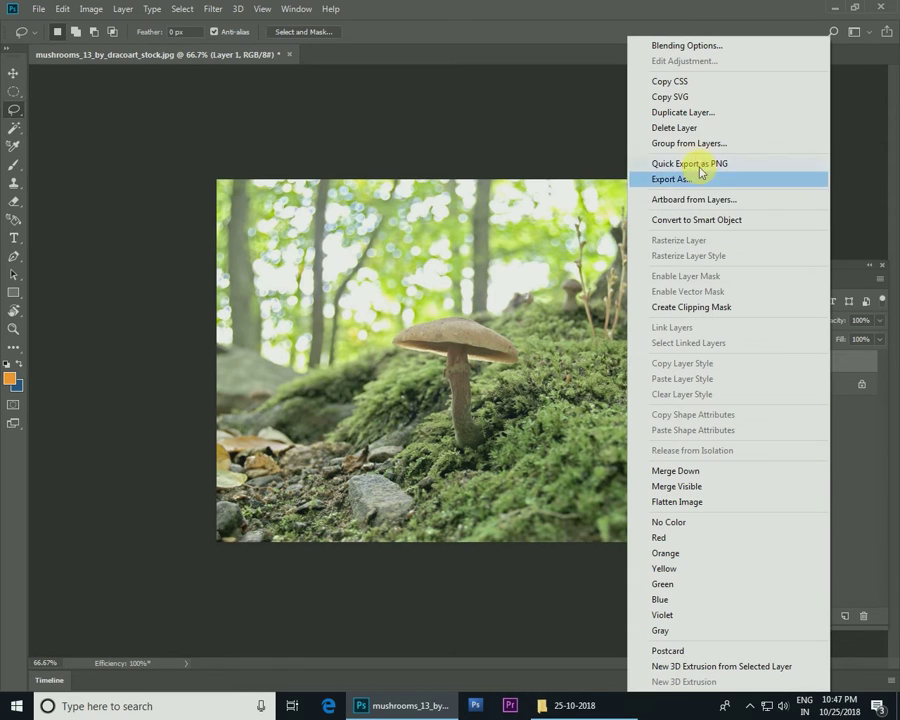
pyautogui.click(689, 112)
pyautogui.click(570, 212)
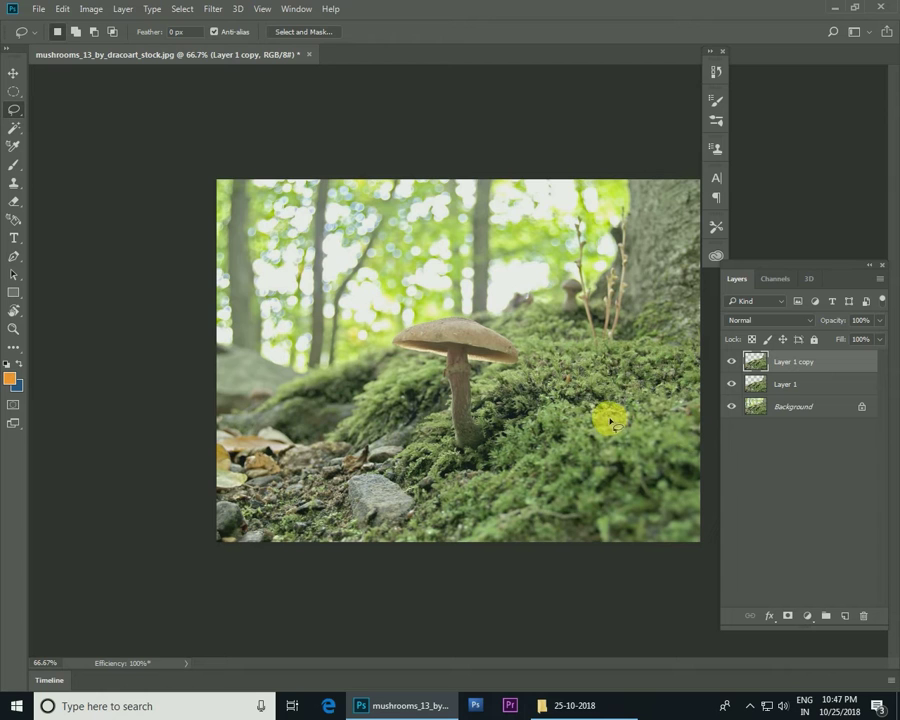
pyautogui.click(14, 75)
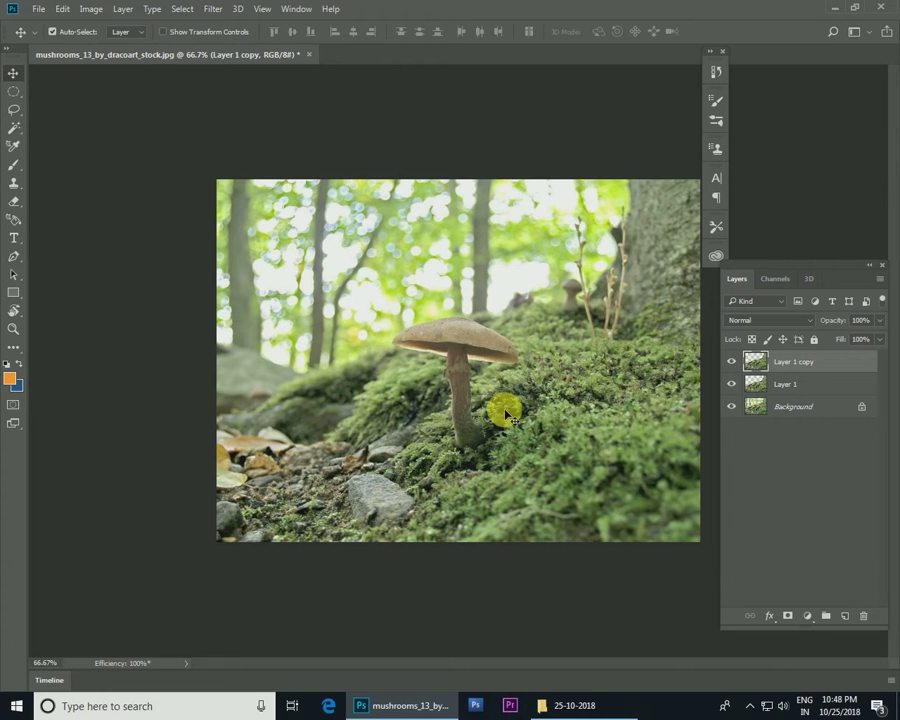
# Darken Layer 1 copy with Levels output 8–174, then open Fast copy.jpg from File Explorer.
pyautogui.click(182, 9)
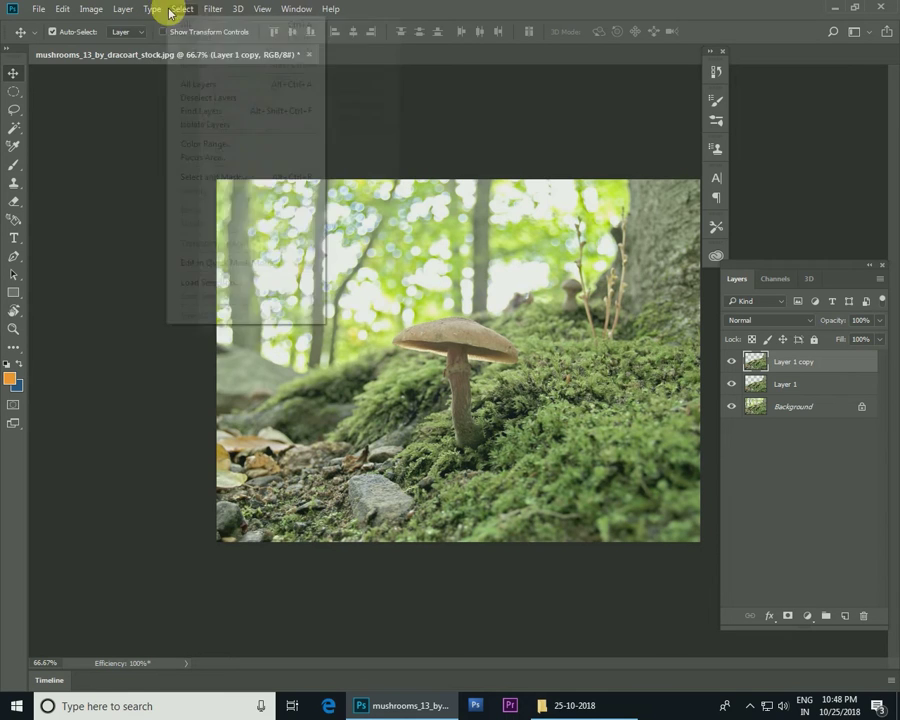
pyautogui.moveTo(113, 44)
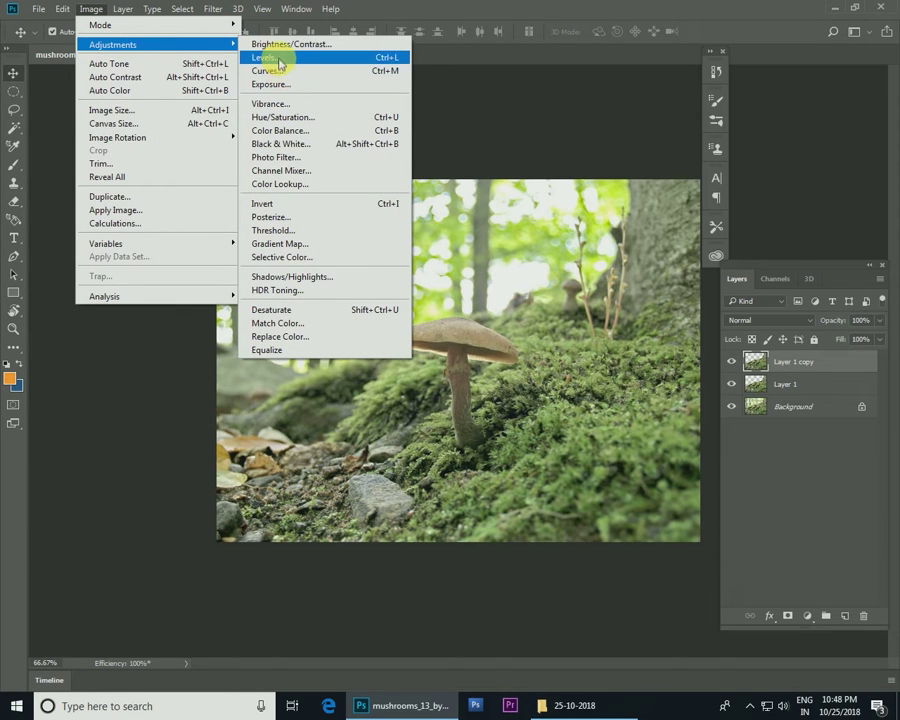
pyautogui.click(268, 57)
pyautogui.moveTo(692, 348); pyautogui.dragTo(655, 348)
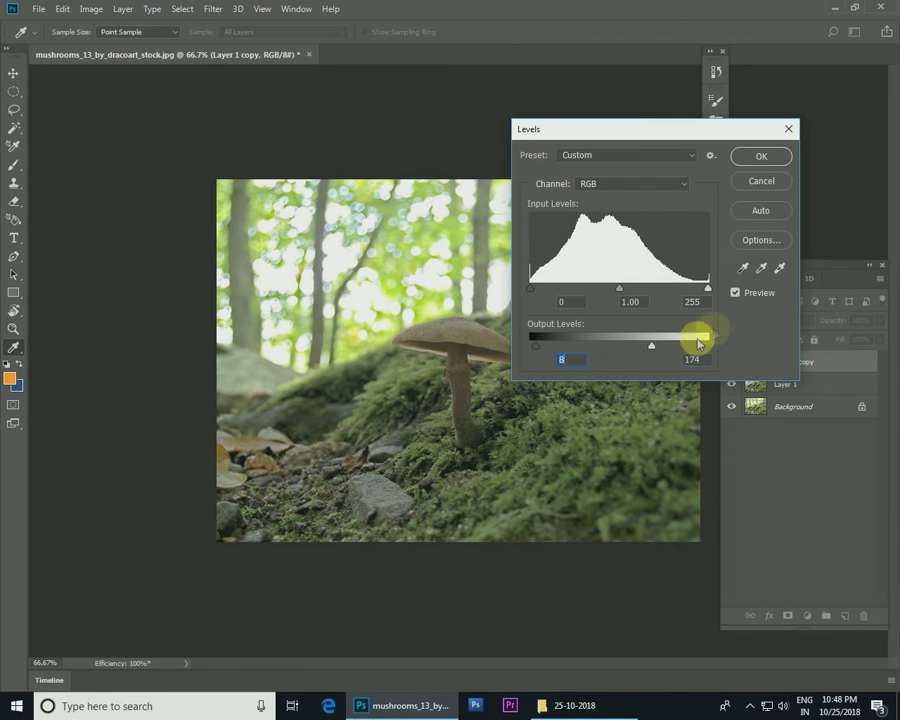
pyautogui.click(768, 157)
pyautogui.click(600, 706)
pyautogui.moveTo(772, 100)
pyautogui.mouseDown()
pyautogui.moveTo(370, 712)
pyautogui.moveTo(546, 30)
pyautogui.mouseUp()
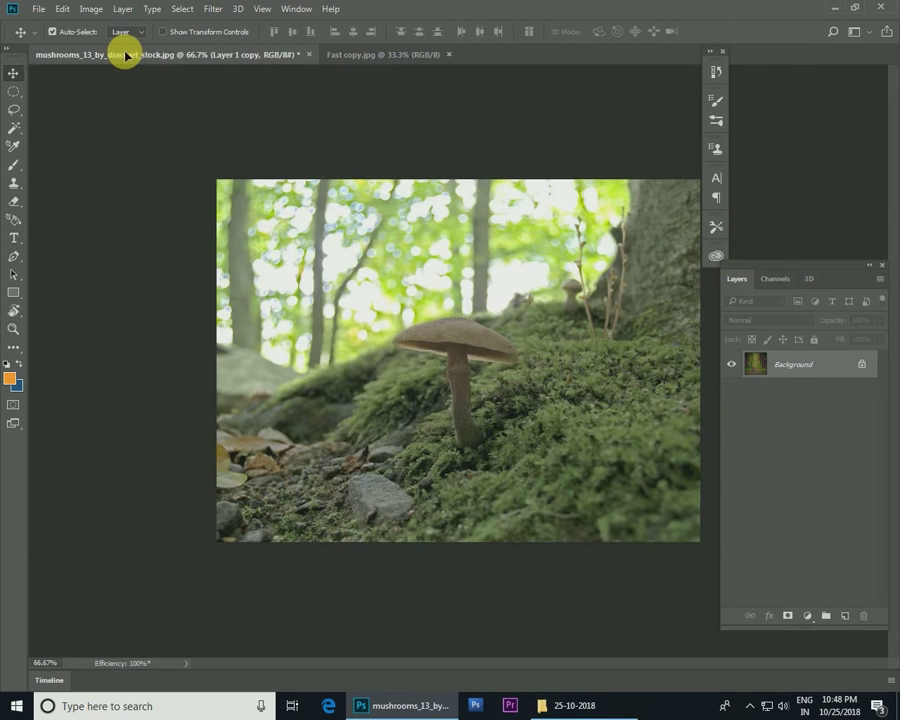
# Drop Fast copy into the mushroom document and scale it down to about 26%.
pyautogui.moveTo(272, 226); pyautogui.dragTo(358, 318)
pyautogui.hotkey('ctrl', 't')
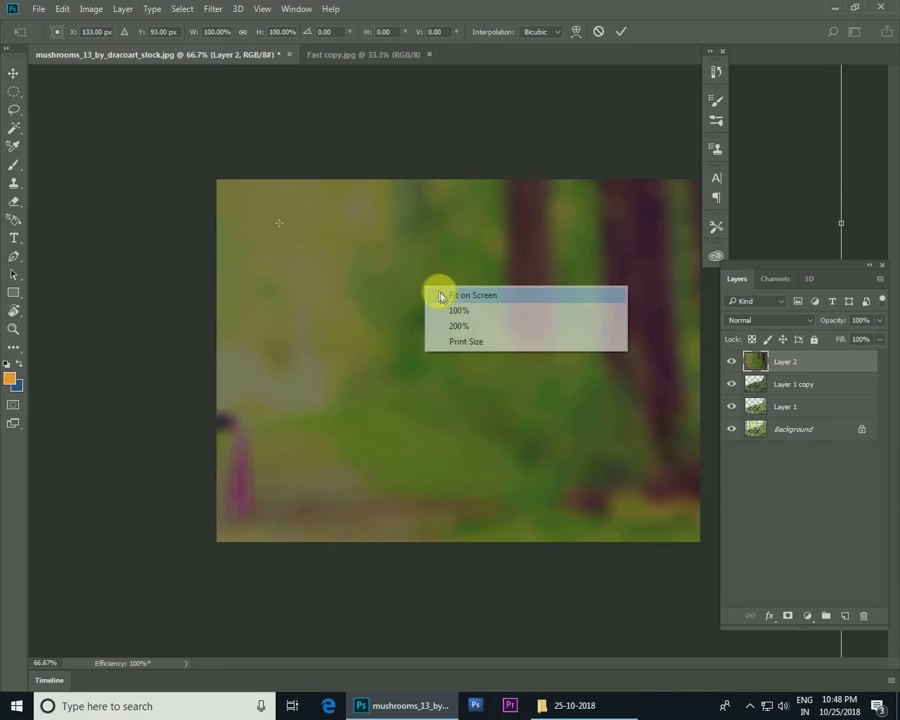
pyautogui.moveTo(606, 80)
pyautogui.mouseDown()
pyautogui.moveTo(528, 218)
pyautogui.moveTo(444, 240)
pyautogui.mouseUp()
pyautogui.moveTo(393, 285)
pyautogui.mouseDown()
pyautogui.moveTo(430, 328)
pyautogui.moveTo(559, 344)
pyautogui.mouseUp()
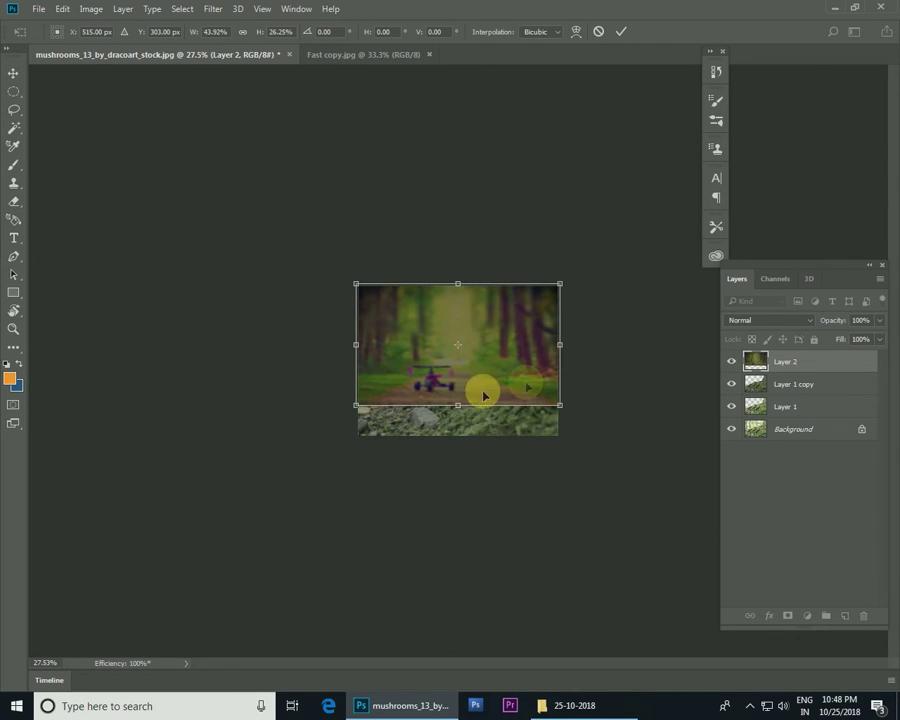
pyautogui.press('Return')
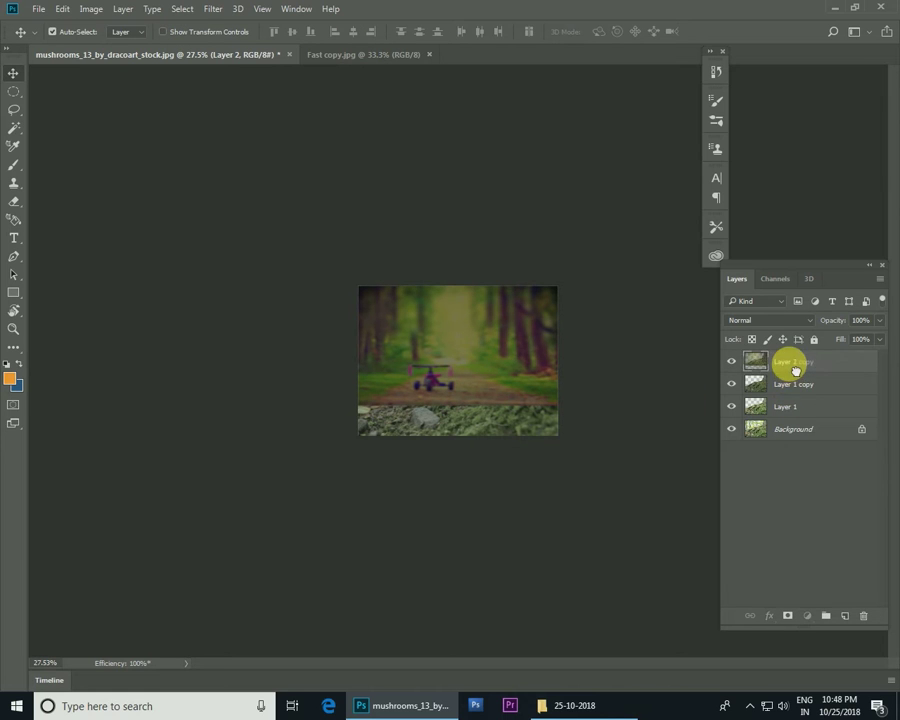
# Move Layer 1 copy above the forest photo's Layer 2 in the stack.
pyautogui.click(793, 382)
pyautogui.moveTo(802, 364); pyautogui.dragTo(806, 373)
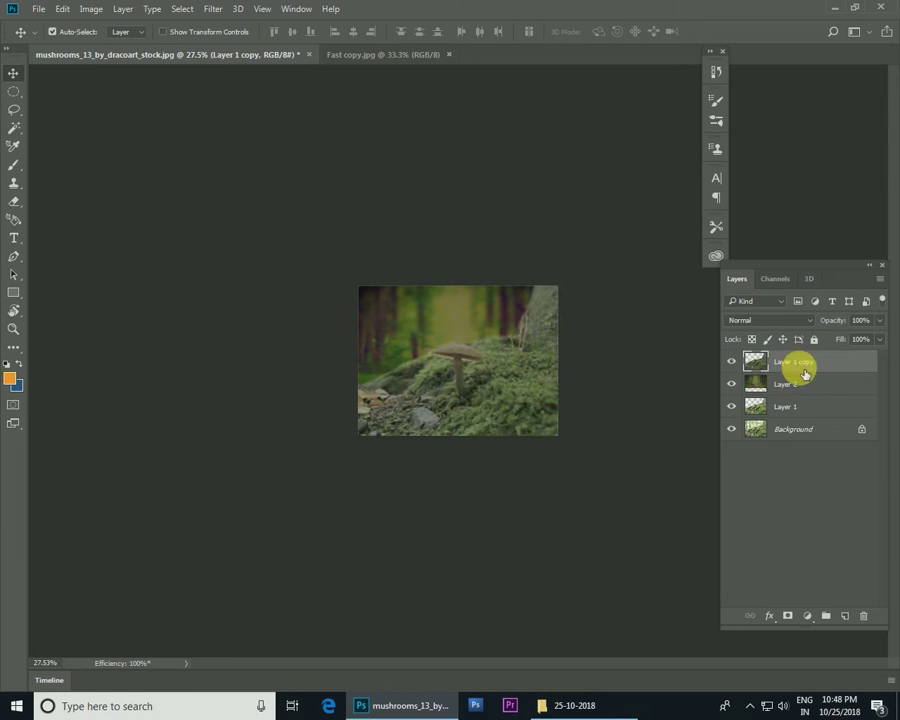
pyautogui.moveTo(396, 305); pyautogui.dragTo(432, 325)
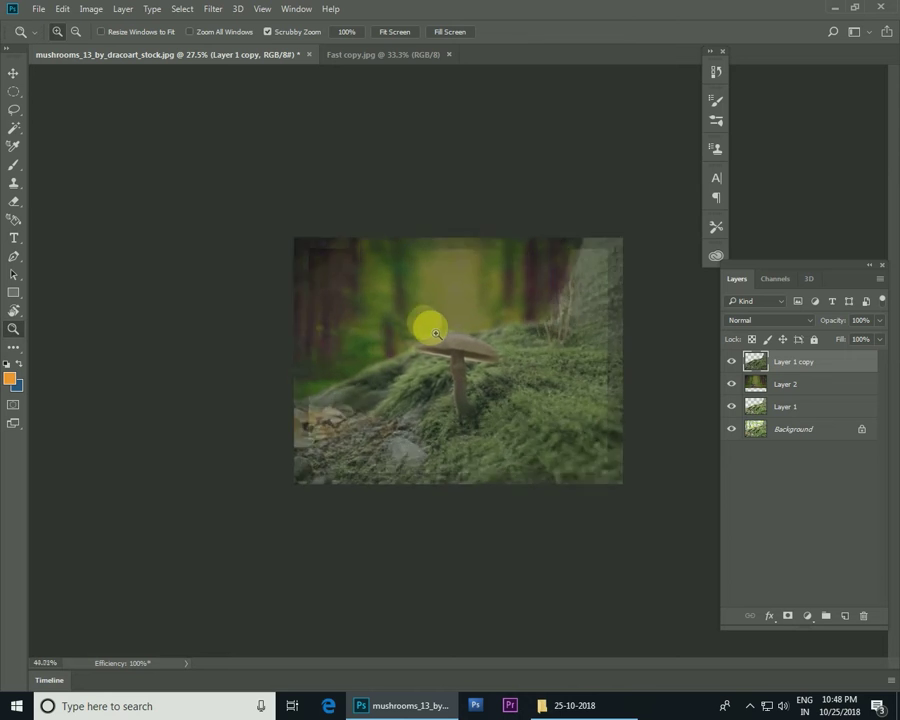
pyautogui.rightClick(563, 420)
pyautogui.click(580, 423)
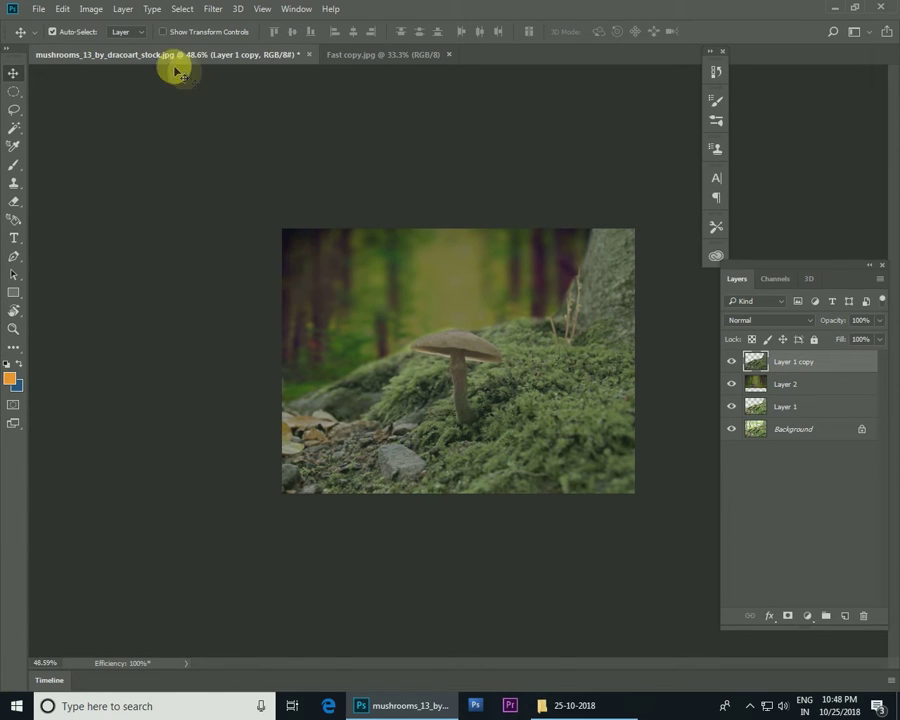
# Give Layer 1 copy Brightness/Contrast of -72 brightness and 38 contrast.
pyautogui.click(91, 9)
pyautogui.moveTo(113, 44)
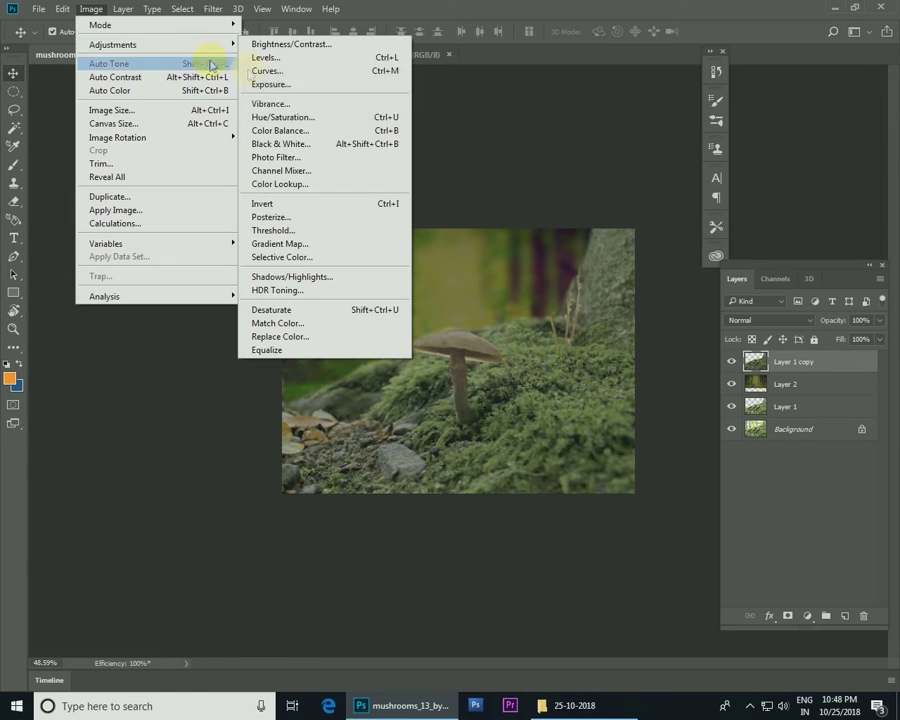
pyautogui.click(285, 43)
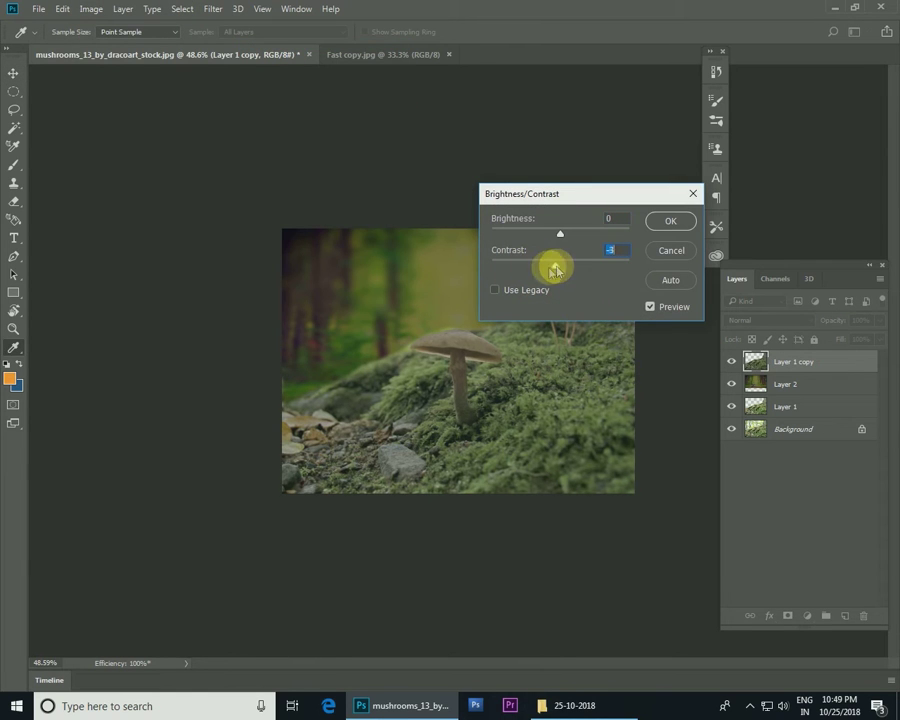
pyautogui.moveTo(560, 238)
pyautogui.mouseDown()
pyautogui.moveTo(536, 232)
pyautogui.moveTo(564, 232)
pyautogui.moveTo(539, 238)
pyautogui.moveTo(588, 266)
pyautogui.moveTo(579, 266)
pyautogui.mouseUp()
pyautogui.moveTo(538, 233); pyautogui.dragTo(534, 238)
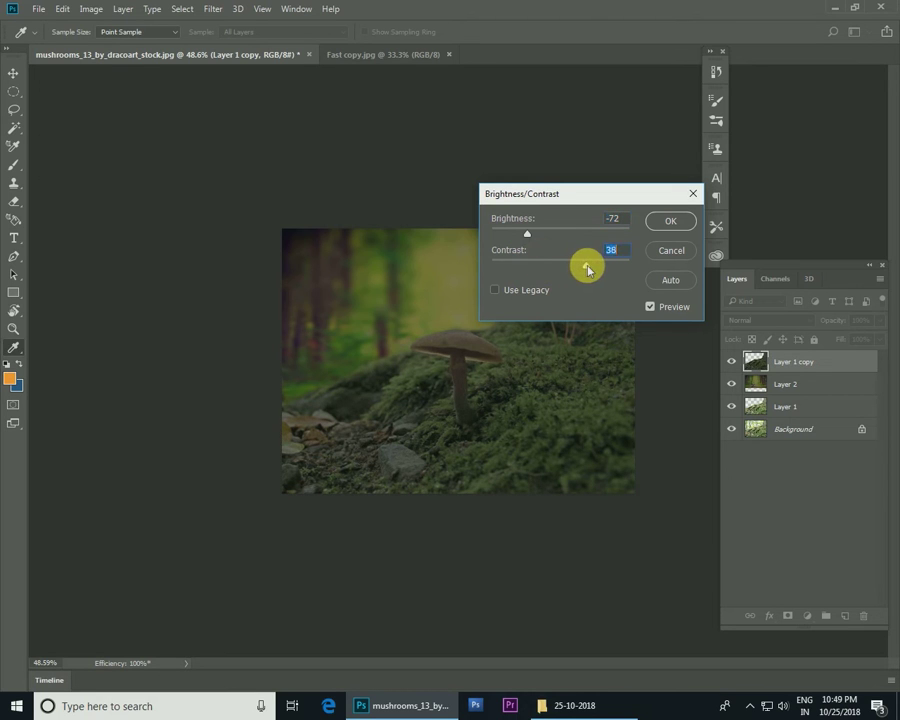
pyautogui.click(668, 231)
pyautogui.press('v')
pyautogui.click(788, 384)
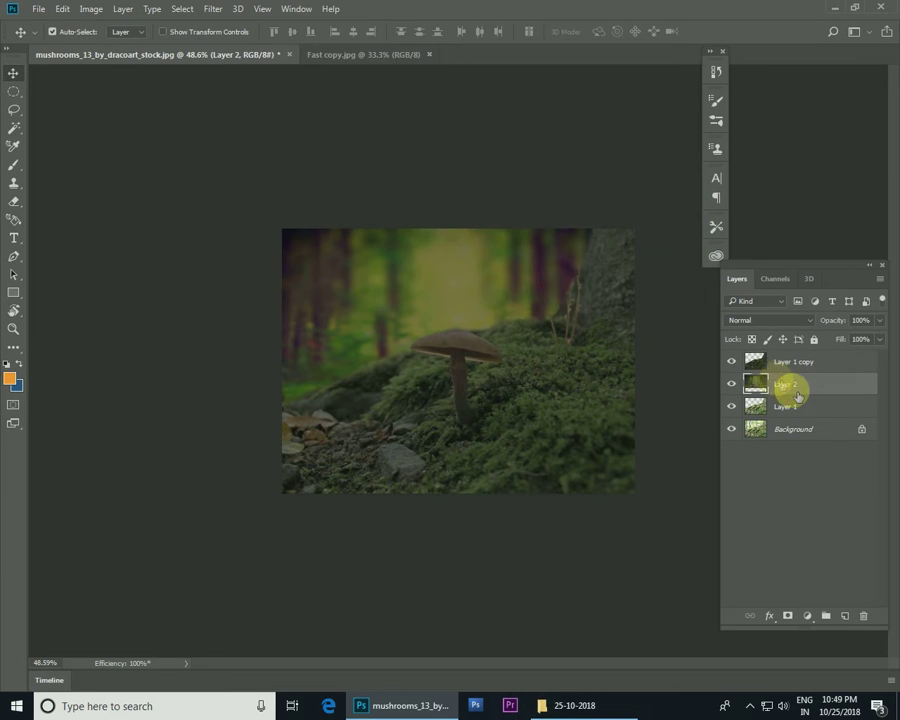
# Boost the forest Layer 2's contrast with a Brightness/Contrast adjustment.
pyautogui.click(91, 14)
pyautogui.moveTo(113, 44)
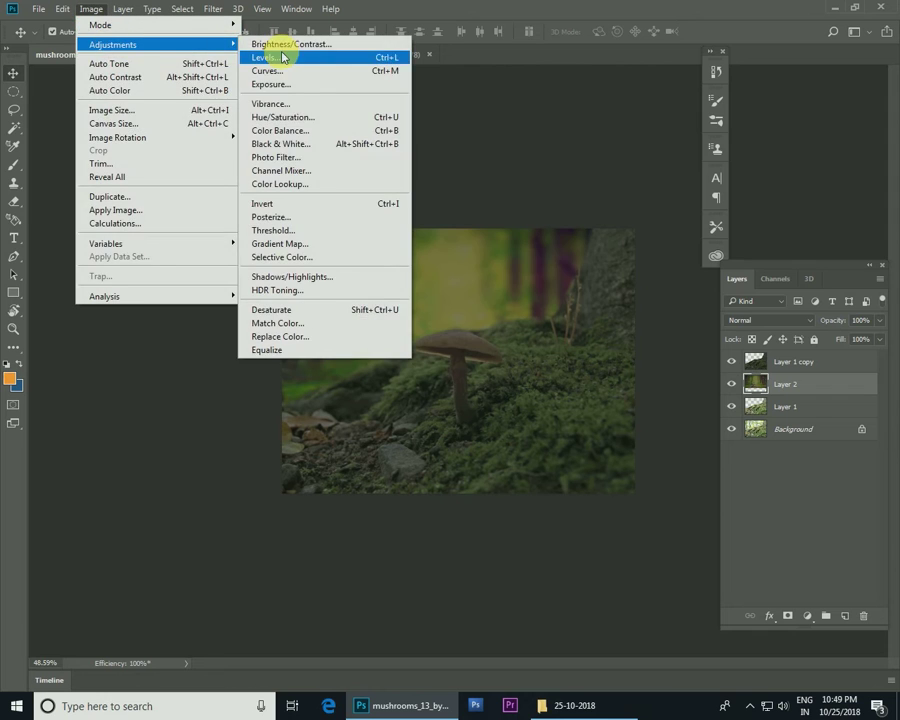
pyautogui.click(284, 43)
pyautogui.moveTo(559, 267)
pyautogui.mouseDown()
pyautogui.moveTo(542, 262)
pyautogui.moveTo(573, 269)
pyautogui.moveTo(578, 236)
pyautogui.moveTo(552, 240)
pyautogui.mouseUp()
pyautogui.click(670, 221)
pyautogui.press('v')
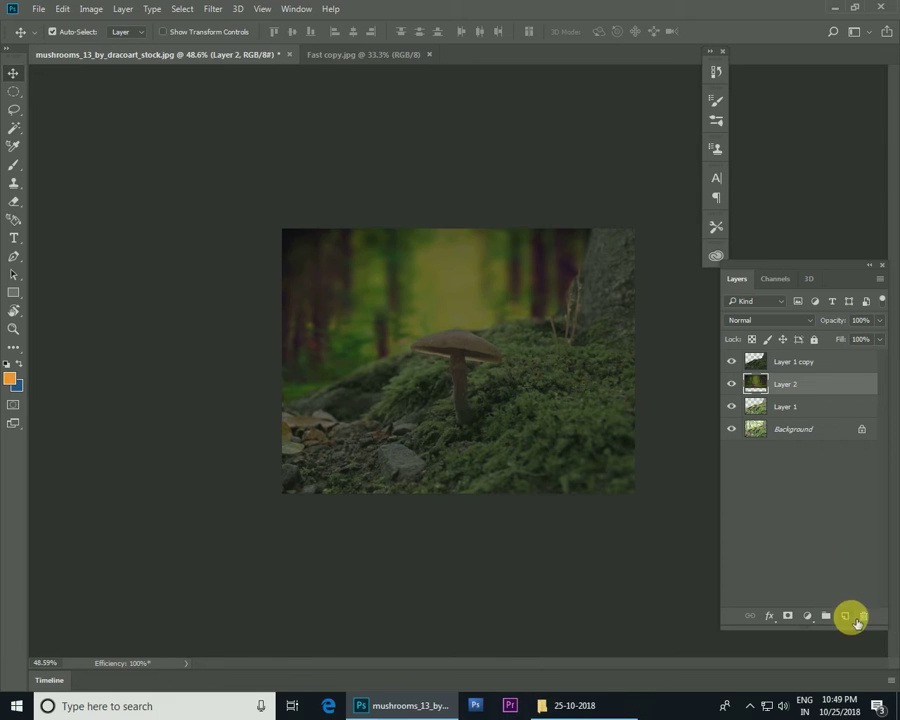
pyautogui.click(785, 361)
# Add a dark brown 231a0f Solid Color fill layer at 74% opacity and target its mask.
pyautogui.click(845, 616)
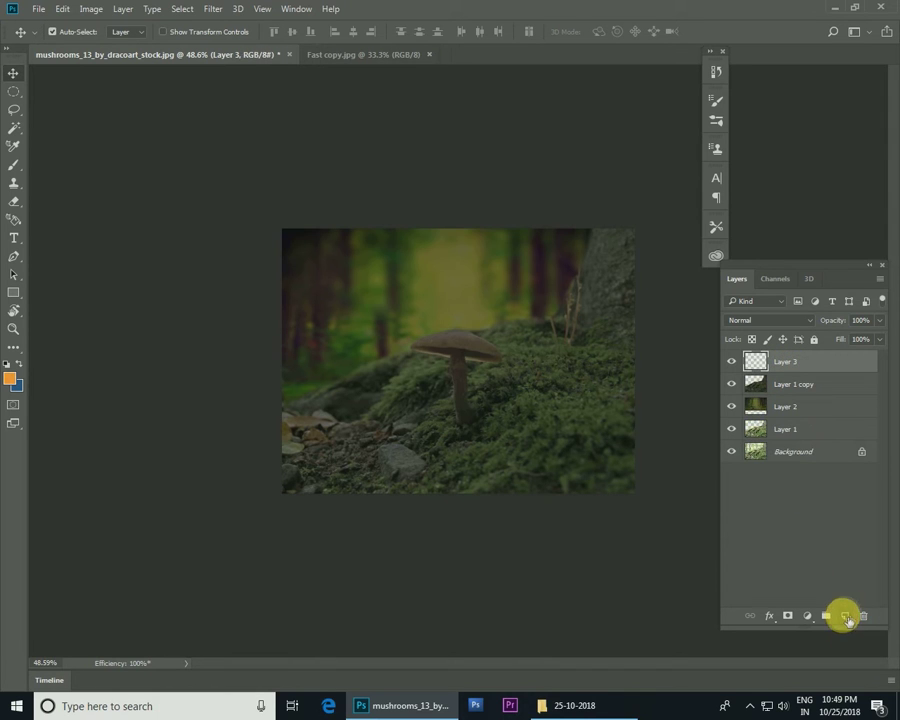
pyautogui.click(806, 616)
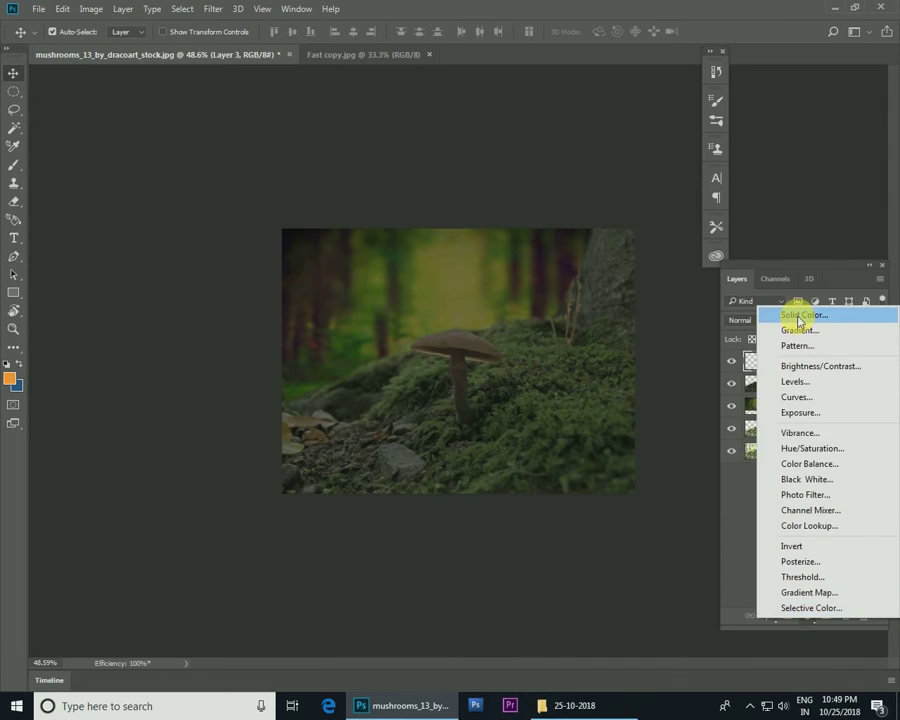
pyautogui.click(795, 312)
pyautogui.click(592, 368)
pyautogui.click(790, 130)
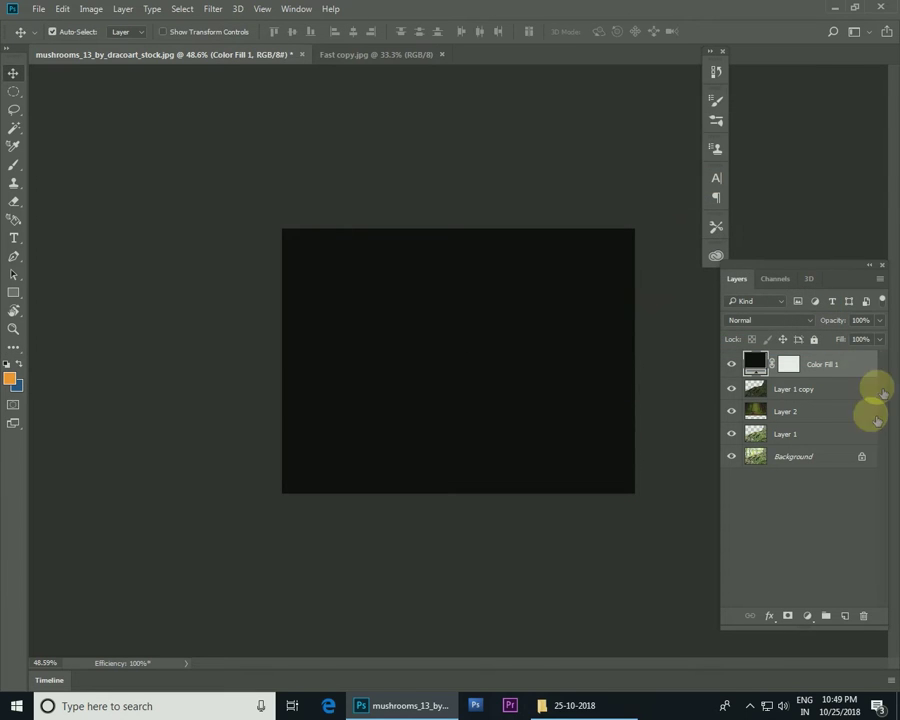
pyautogui.moveTo(868, 340); pyautogui.dragTo(853, 341)
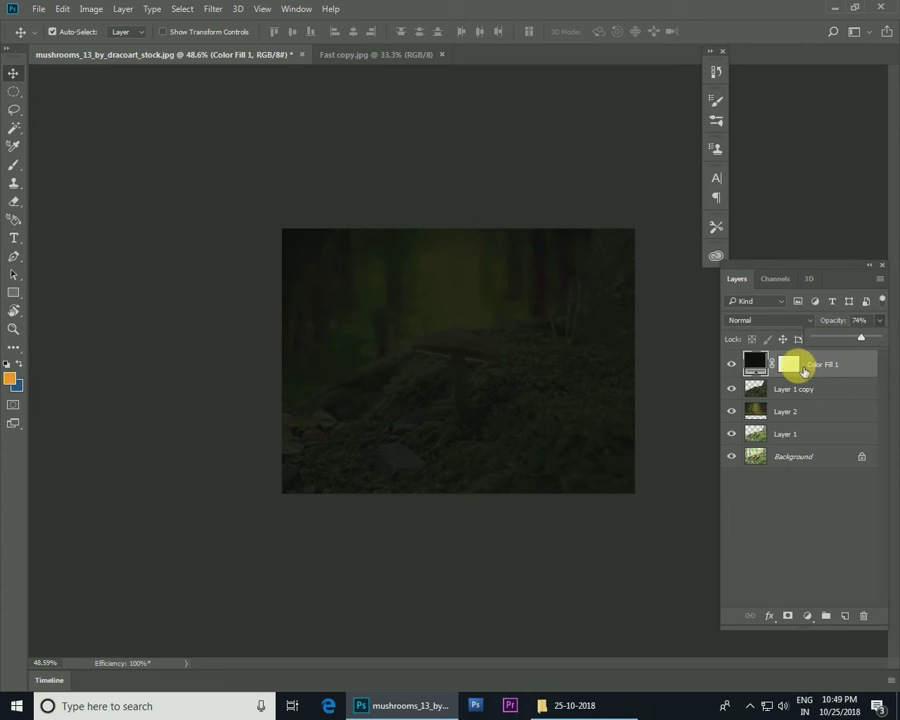
pyautogui.click(790, 364)
pyautogui.click(14, 165)
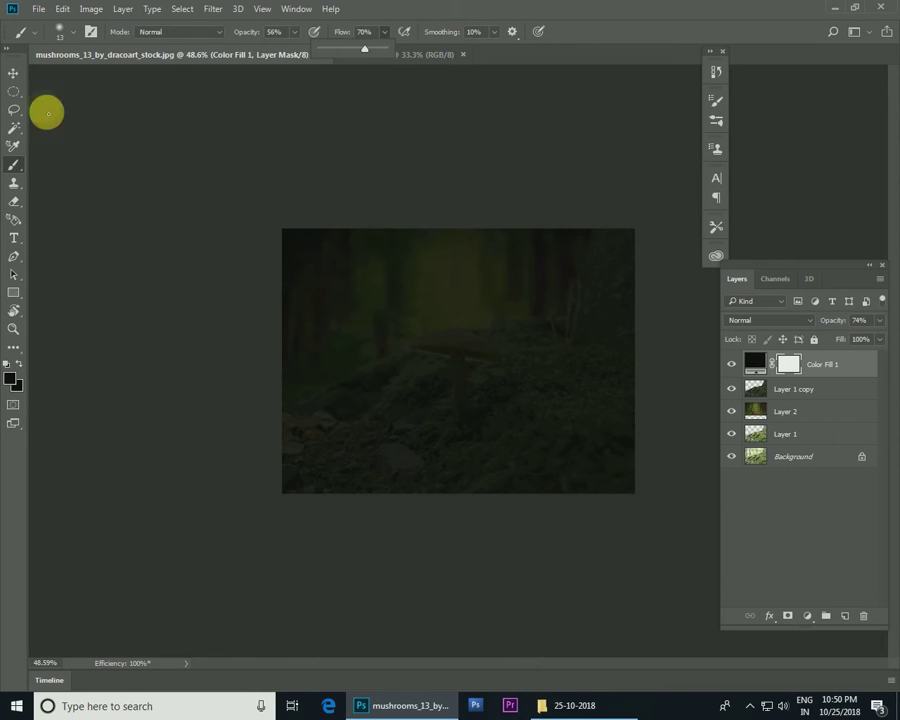
# Set the soft round brush to 322 px, then enlarge it further.
pyautogui.rightClick(417, 308)
pyautogui.moveTo(507, 346)
pyautogui.mouseDown()
pyautogui.moveTo(400, 336)
pyautogui.moveTo(510, 340)
pyautogui.moveTo(420, 324)
pyautogui.moveTo(537, 344)
pyautogui.mouseUp()
pyautogui.write('322')
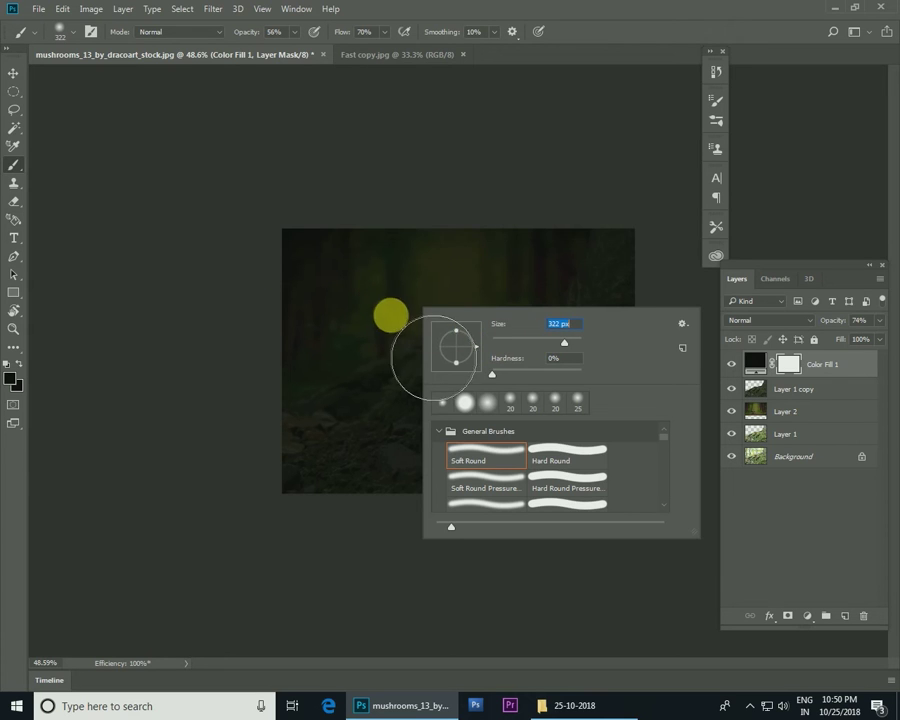
pyautogui.press('Return')
pyautogui.press(']')
pyautogui.press(']')
# Paint black on the Color Fill 1 mask around the mushroom and zoom in on it.
pyautogui.moveTo(524, 436)
pyautogui.mouseDown()
pyautogui.moveTo(536, 462)
pyautogui.moveTo(522, 458)
pyautogui.moveTo(634, 500)
pyautogui.moveTo(523, 463)
pyautogui.moveTo(680, 540)
pyautogui.moveTo(546, 464)
pyautogui.moveTo(704, 512)
pyautogui.moveTo(492, 464)
pyautogui.moveTo(472, 468)
pyautogui.moveTo(628, 465)
pyautogui.mouseUp()
pyautogui.press('z')
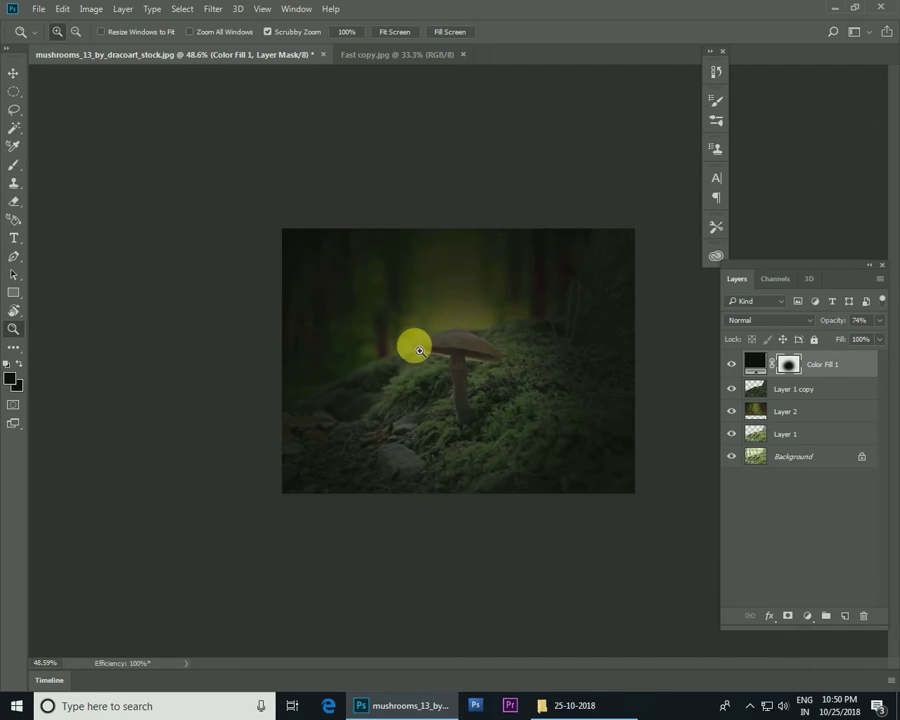
pyautogui.moveTo(412, 350); pyautogui.dragTo(551, 408)
pyautogui.rightClick(510, 382)
pyautogui.click(596, 421)
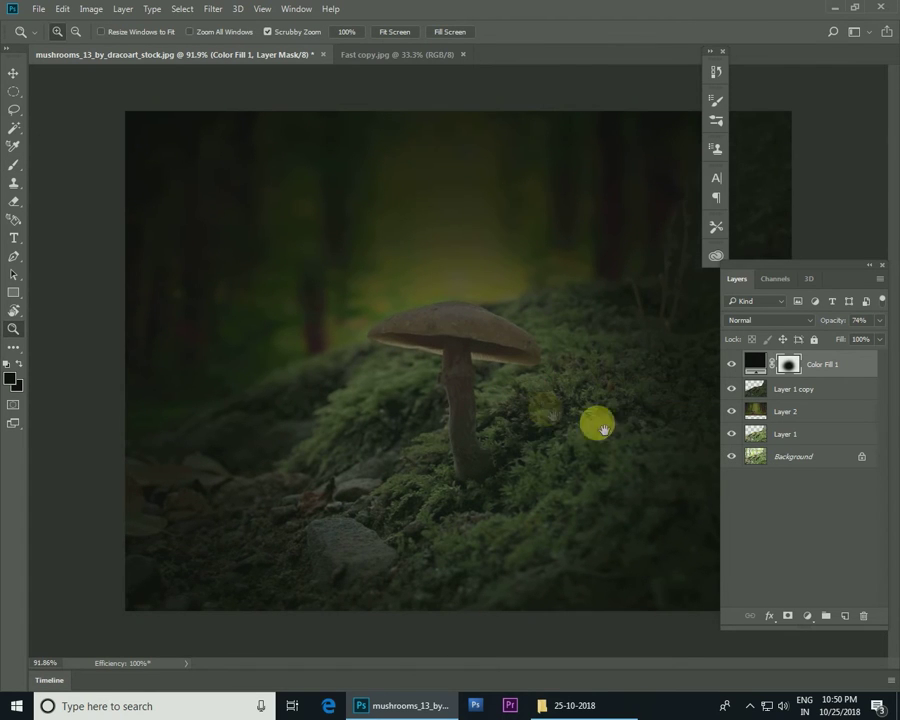
pyautogui.click(795, 392)
# Apply Curves to Layer 1 copy using the Linear Contrast (RGB) preset, middle point 137/138.
pyautogui.click(123, 9)
pyautogui.moveTo(91, 9)
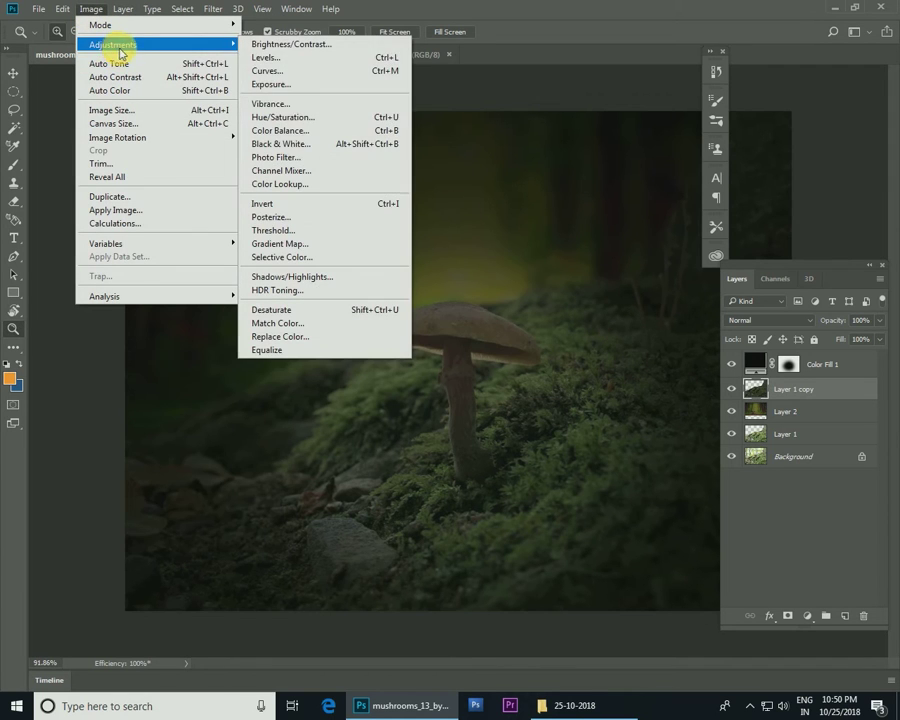
pyautogui.moveTo(113, 44)
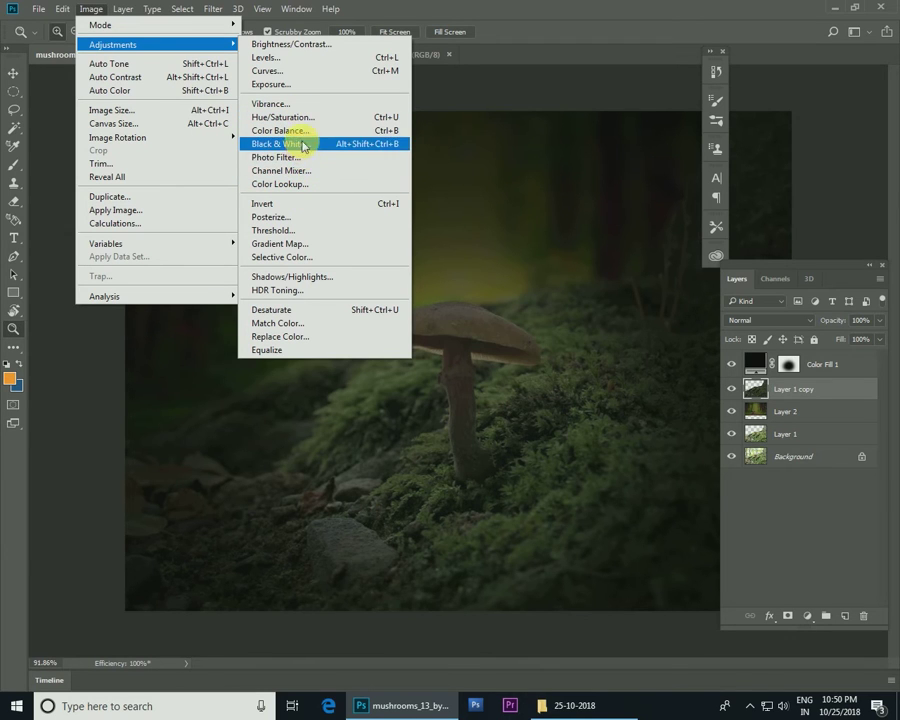
pyautogui.click(296, 70)
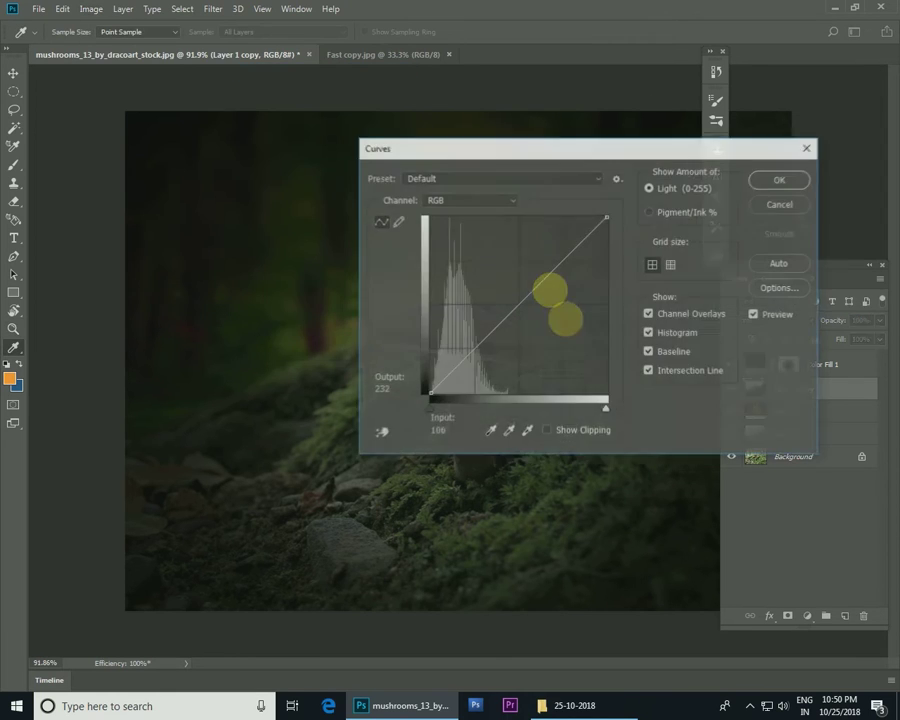
pyautogui.moveTo(496, 148); pyautogui.dragTo(632, 148)
pyautogui.moveTo(669, 310)
pyautogui.mouseDown()
pyautogui.moveTo(652, 299)
pyautogui.moveTo(622, 341)
pyautogui.moveTo(616, 335)
pyautogui.mouseUp()
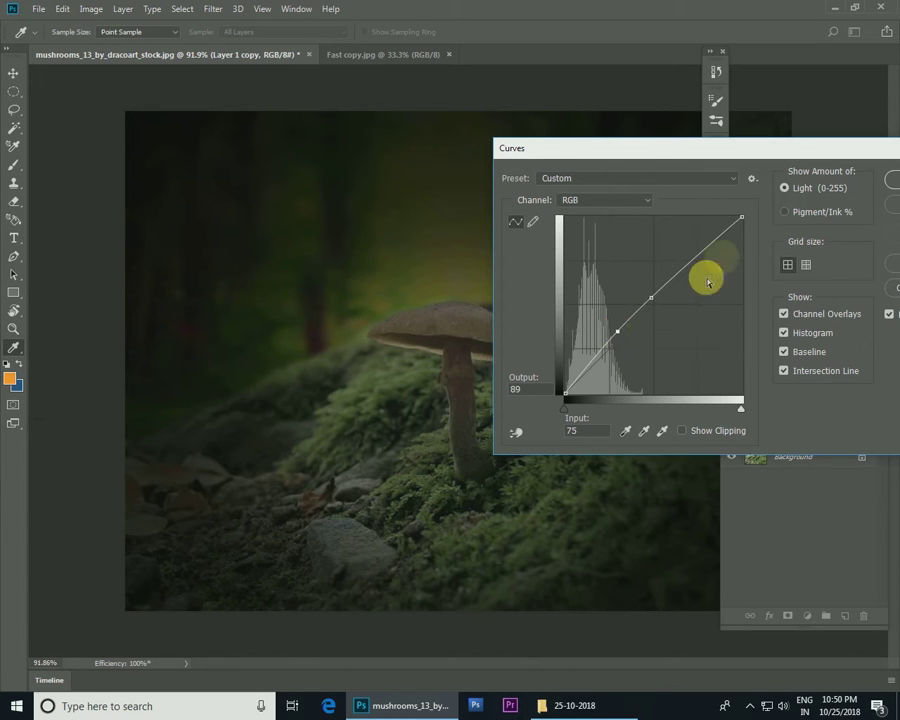
pyautogui.click(645, 180)
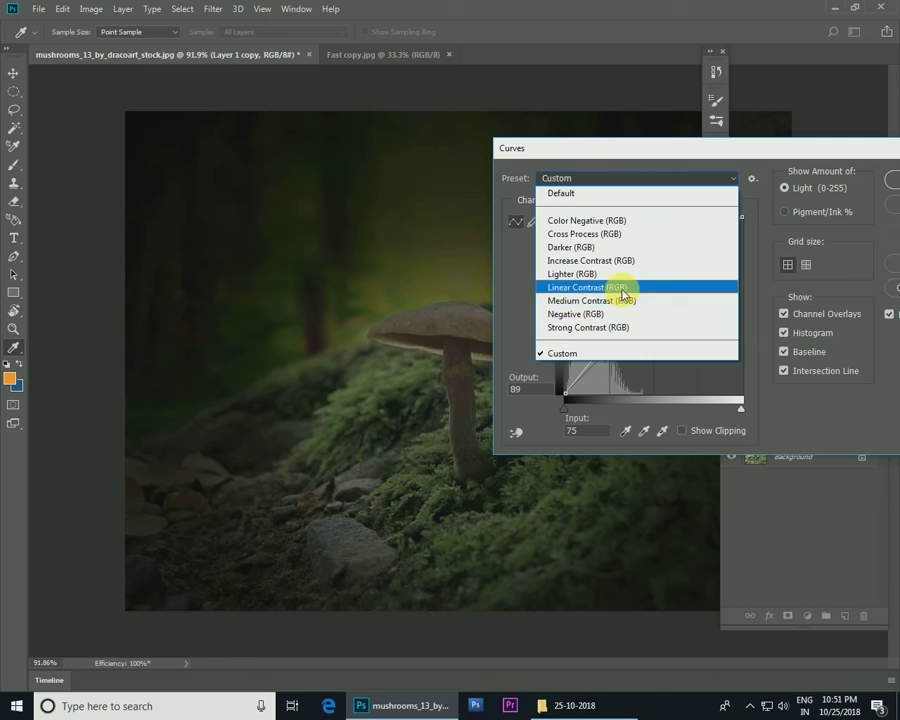
pyautogui.click(620, 287)
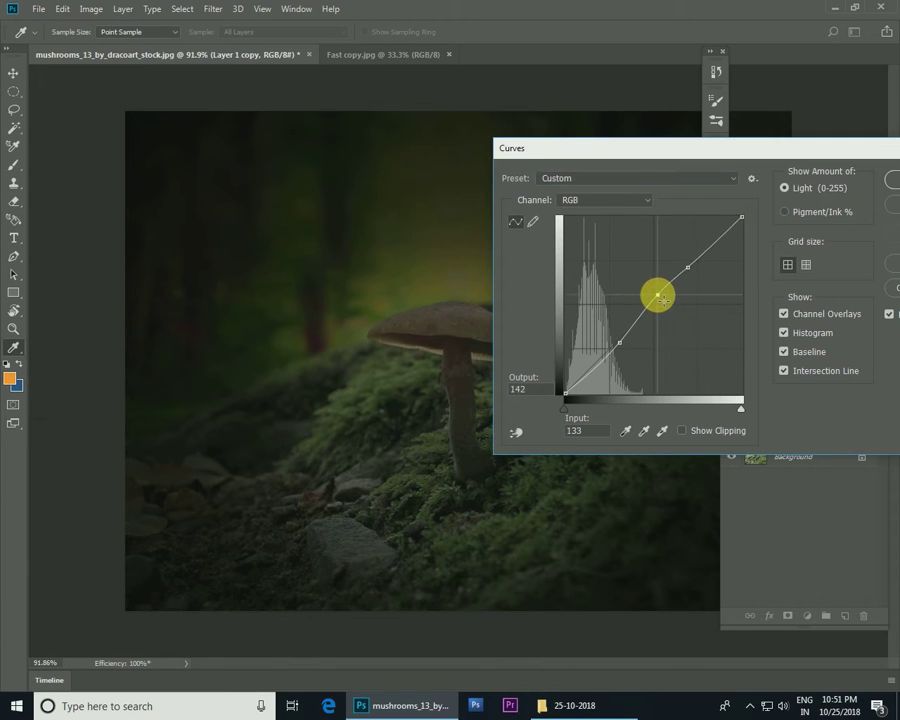
pyautogui.moveTo(658, 297)
pyautogui.mouseDown()
pyautogui.moveTo(668, 305)
pyautogui.moveTo(661, 297)
pyautogui.mouseUp()
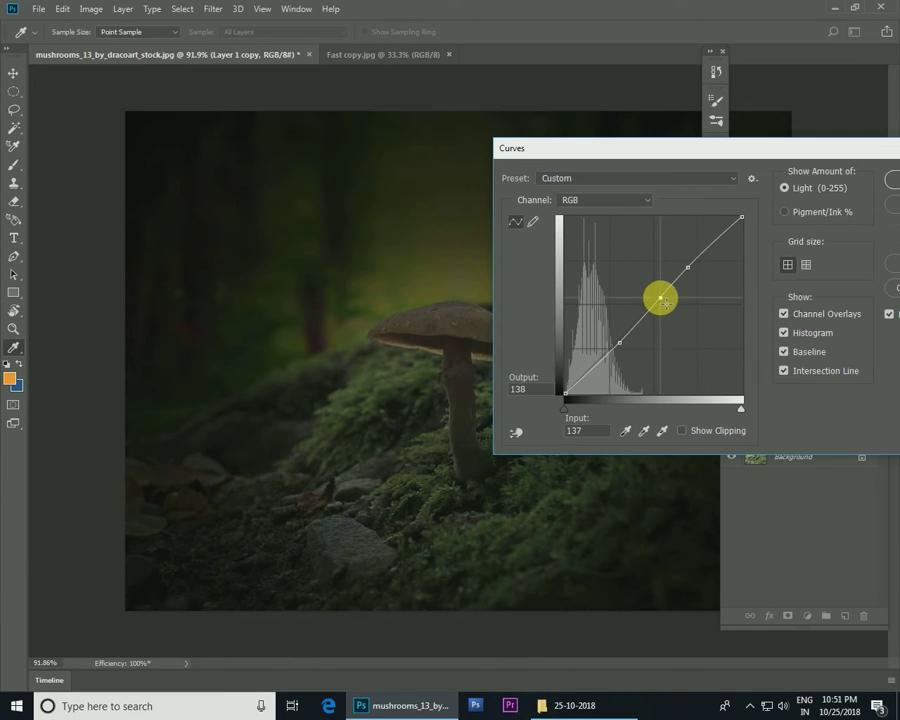
pyautogui.moveTo(812, 150); pyautogui.dragTo(503, 350)
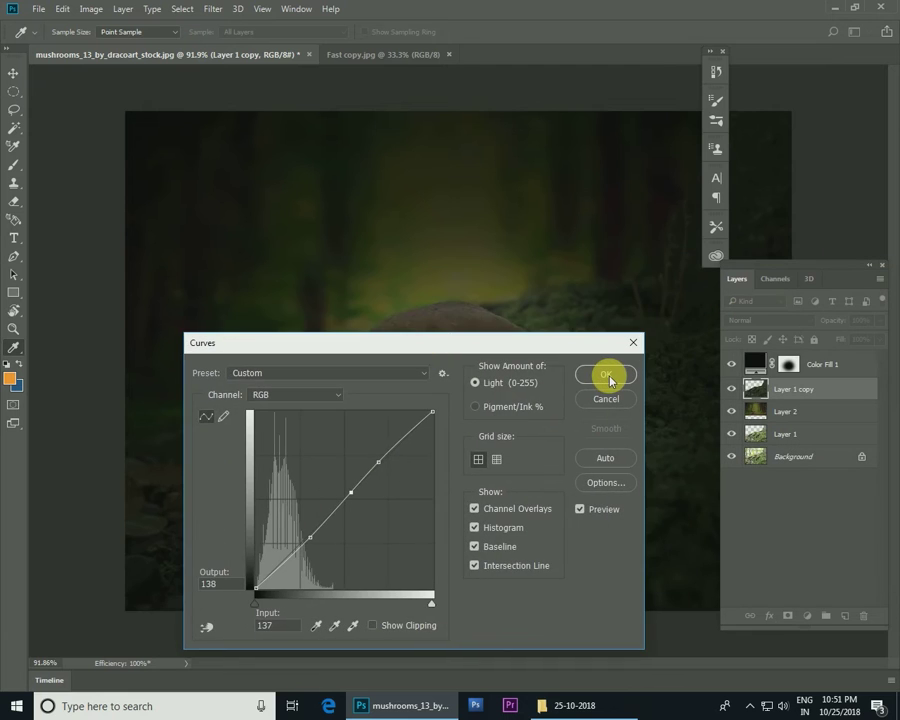
pyautogui.click(606, 374)
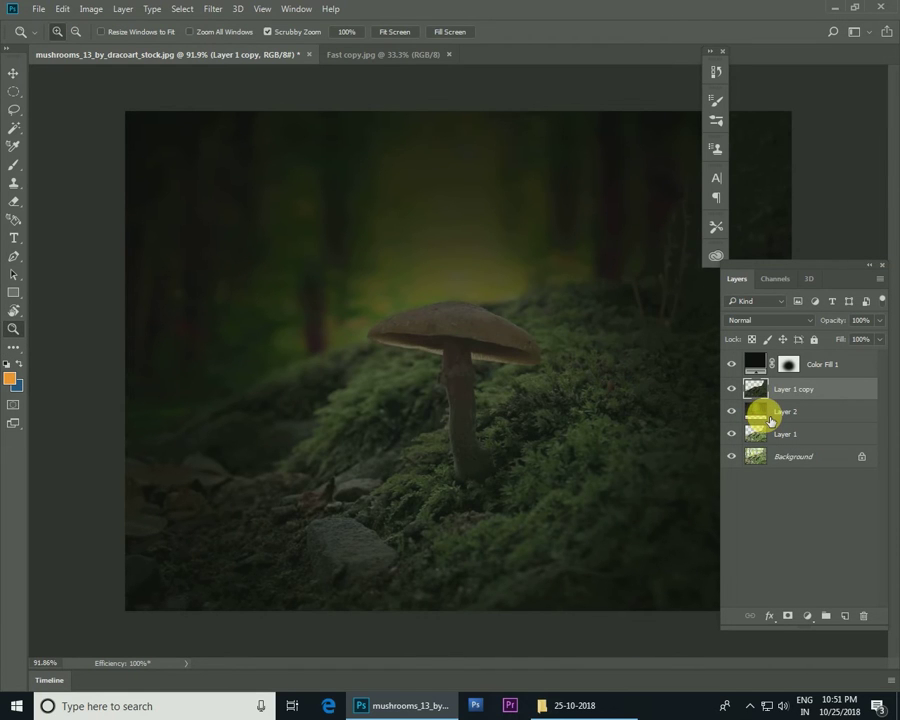
# Lower Color Fill 1's opacity to 66%.
pyautogui.click(826, 364)
pyautogui.press('7')
pyautogui.press('4')
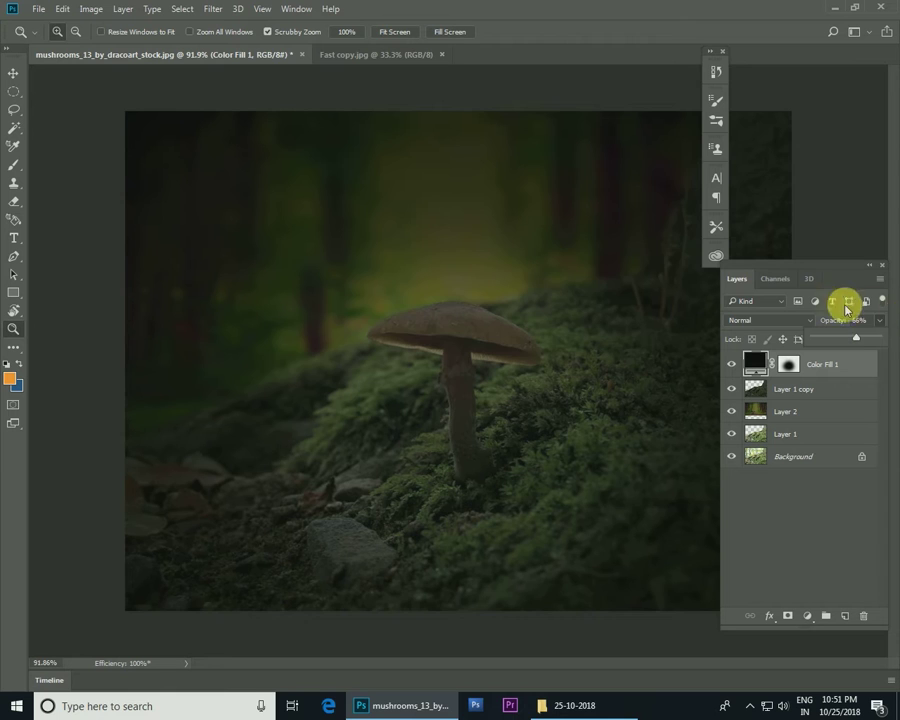
pyautogui.click(643, 351)
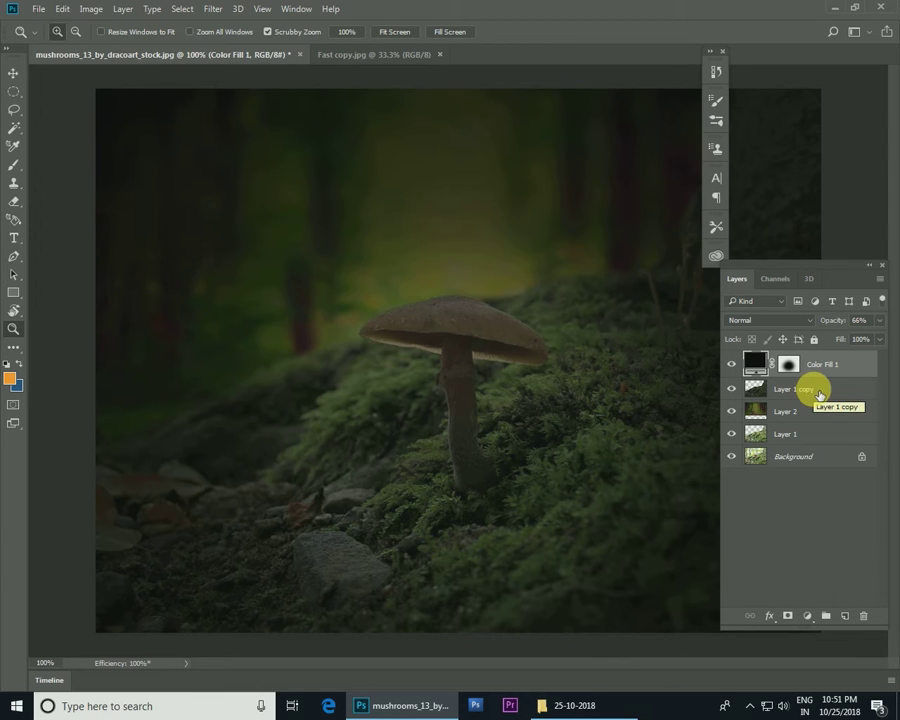
# Add a new Layer 3 clipped to Color Fill 1, then bring up the Fill settings.
pyautogui.click(845, 616)
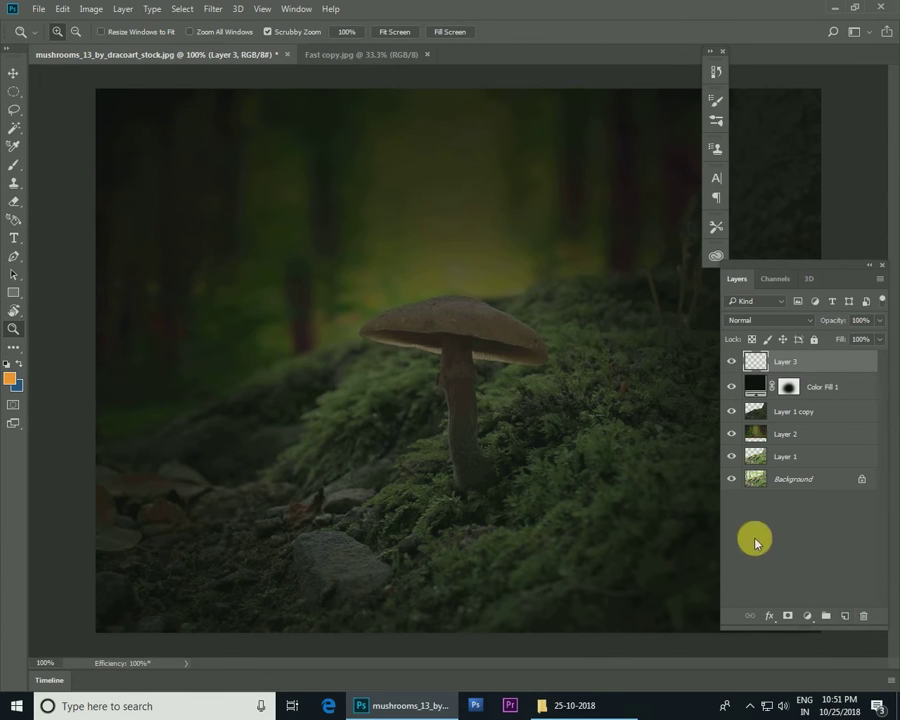
pyautogui.rightClick(800, 360)
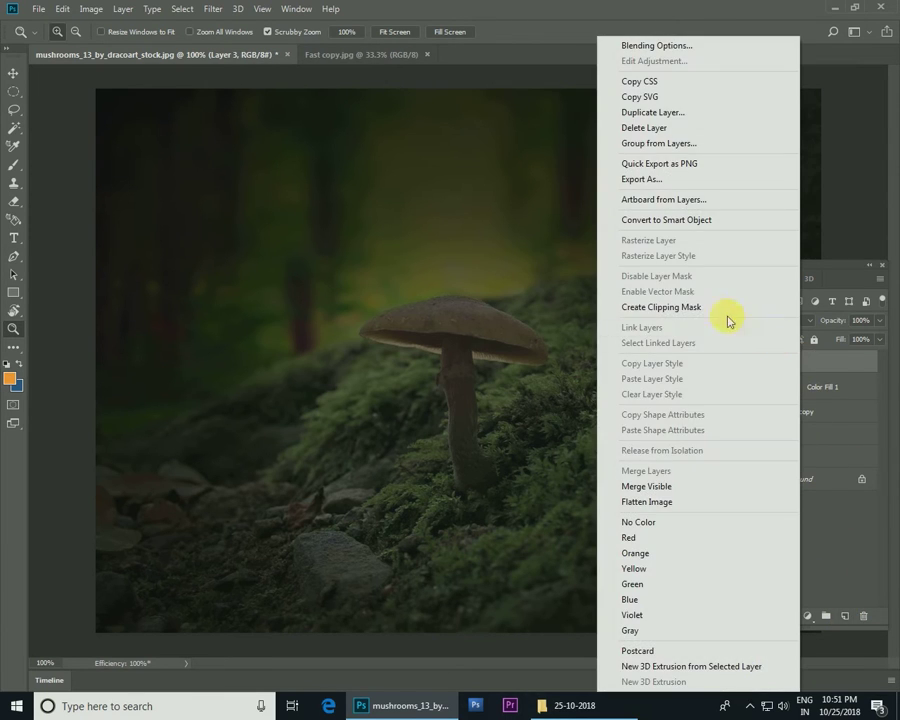
pyautogui.click(736, 308)
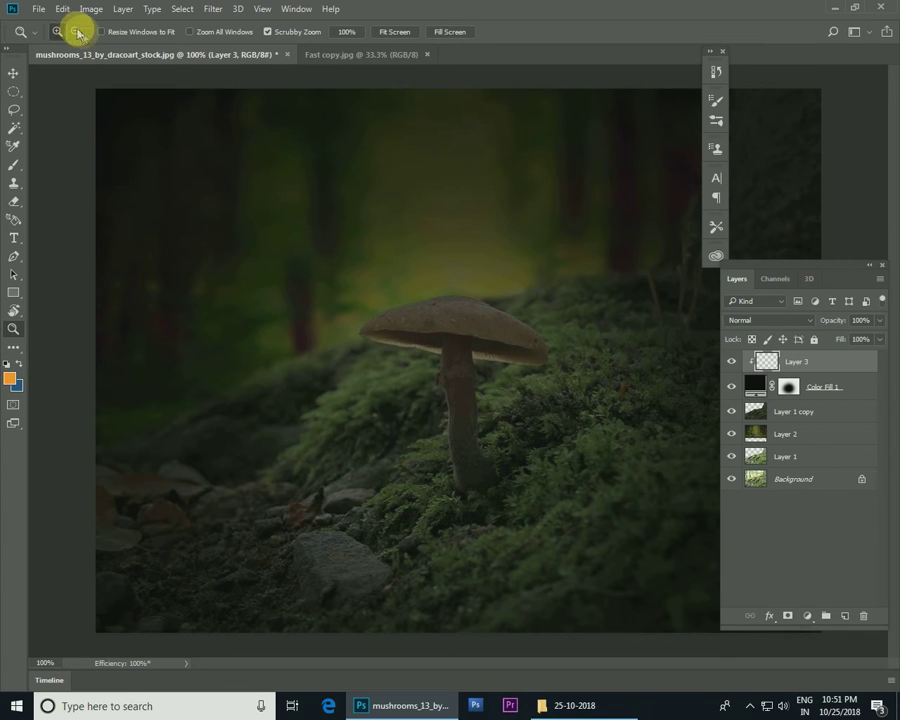
pyautogui.click(62, 9)
pyautogui.click(70, 222)
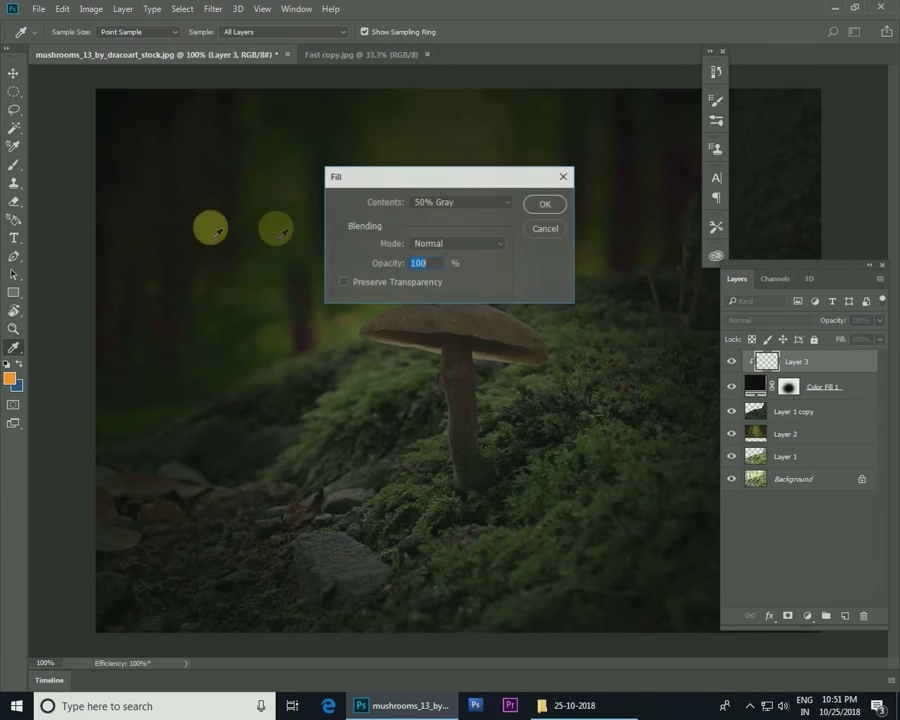
# Fill Layer 3 with 50% Gray and move it between Layer 2 and Layer 1.
pyautogui.click(455, 204)
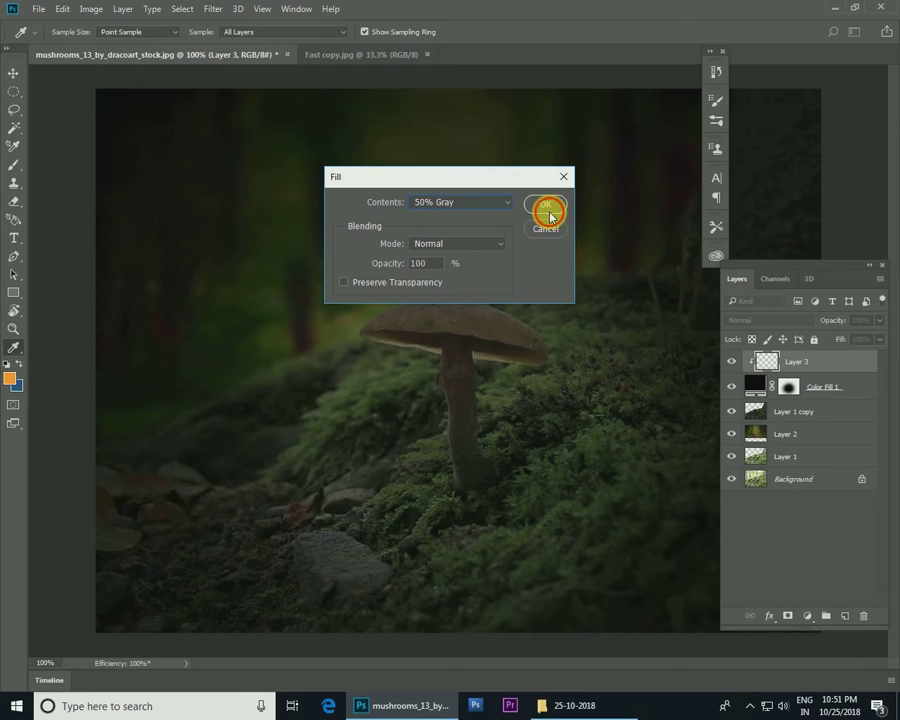
pyautogui.click(547, 206)
pyautogui.press('z')
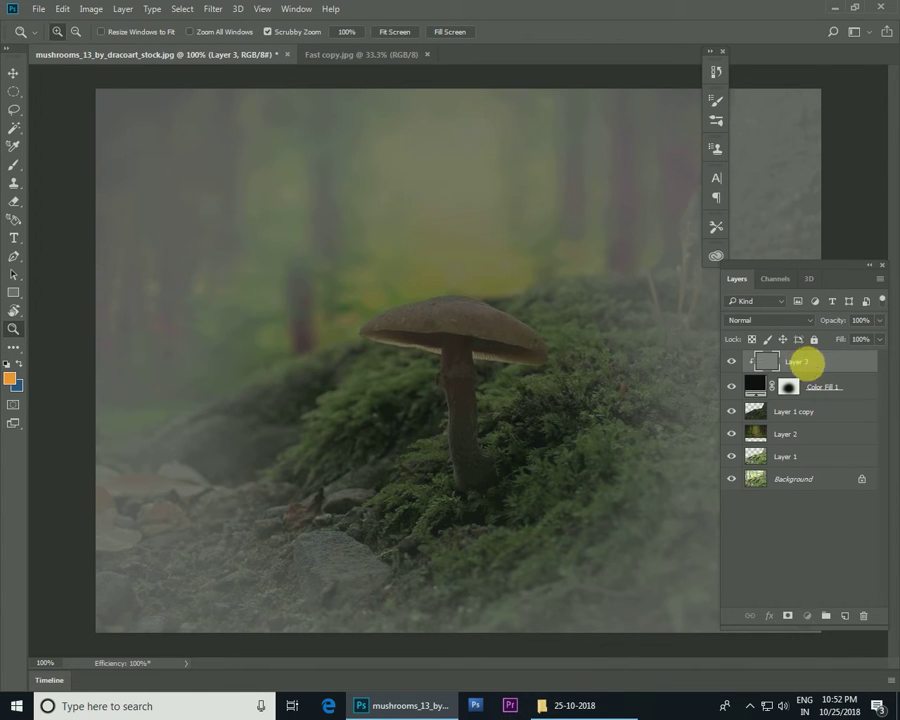
pyautogui.moveTo(805, 362); pyautogui.dragTo(818, 421)
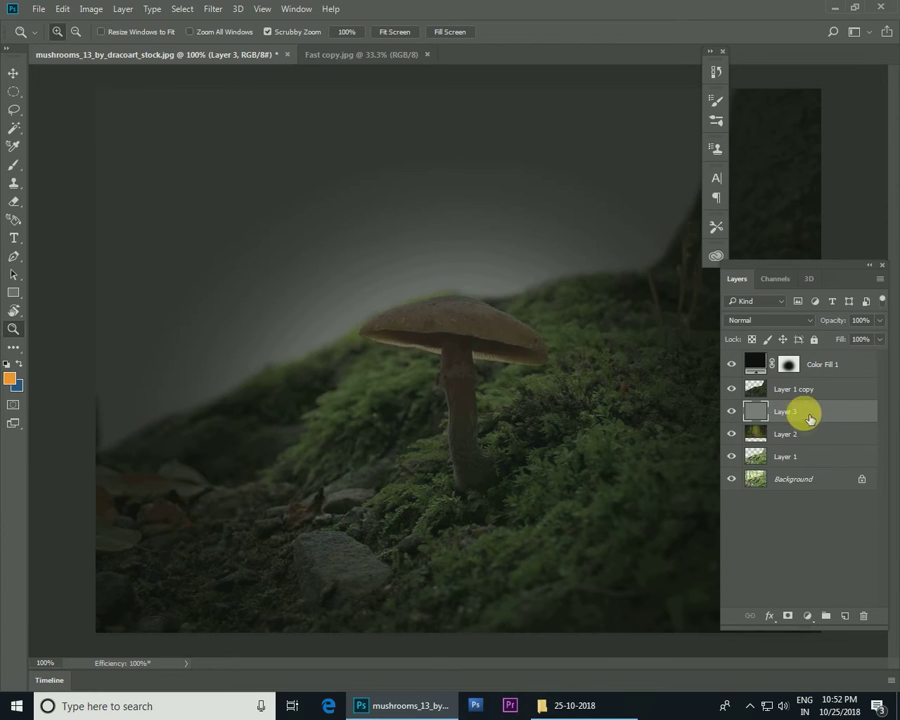
pyautogui.moveTo(810, 418); pyautogui.dragTo(812, 443)
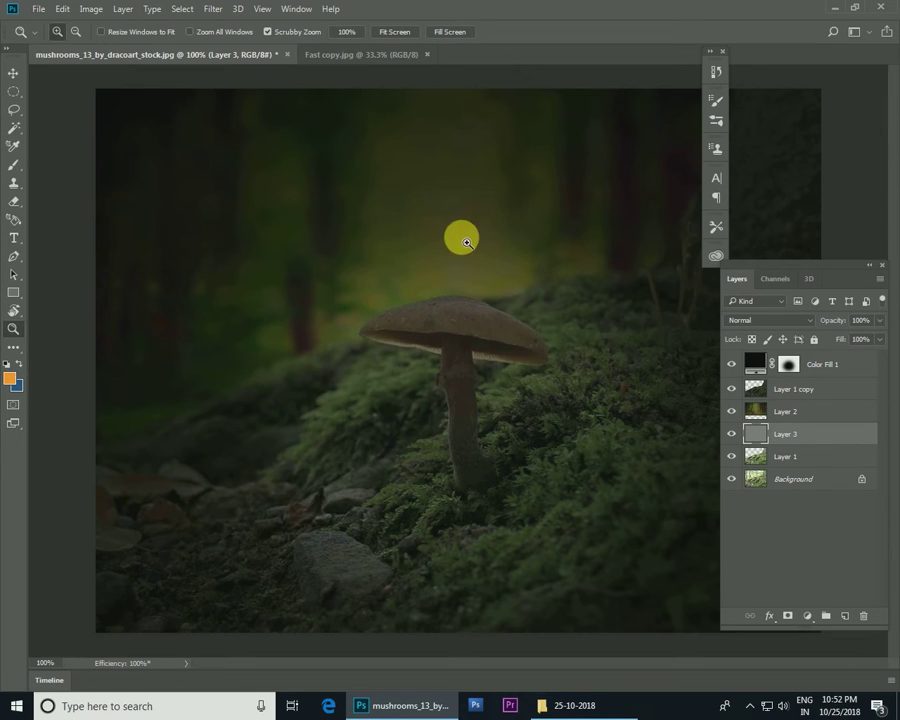
# Choose the Dodge tool and set gray Layer 3's blend mode to Overlay.
pyautogui.click(14, 312)
pyautogui.click(14, 347)
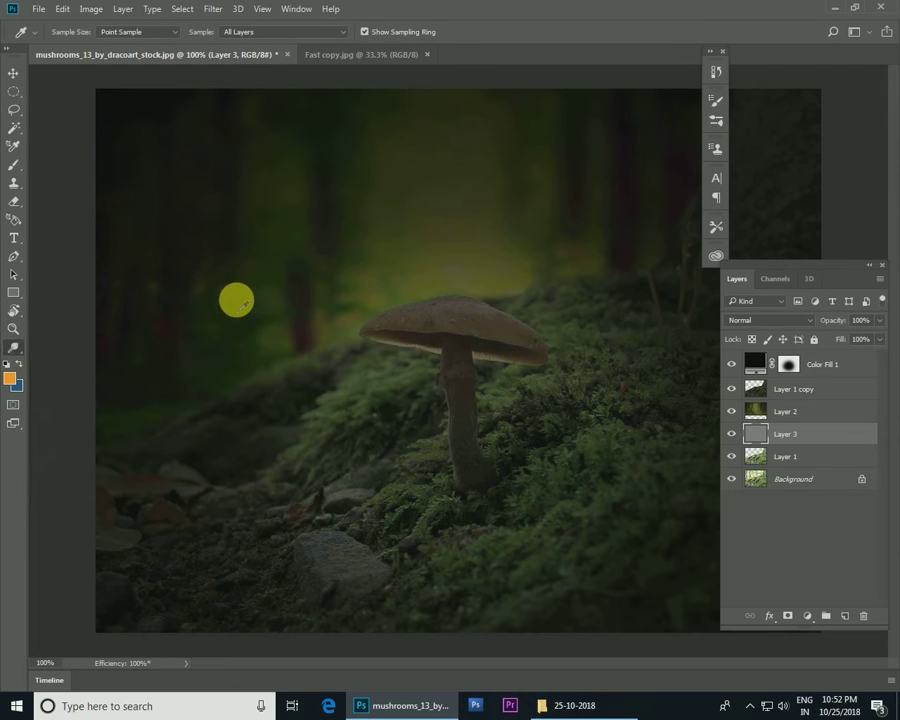
pyautogui.press('o')
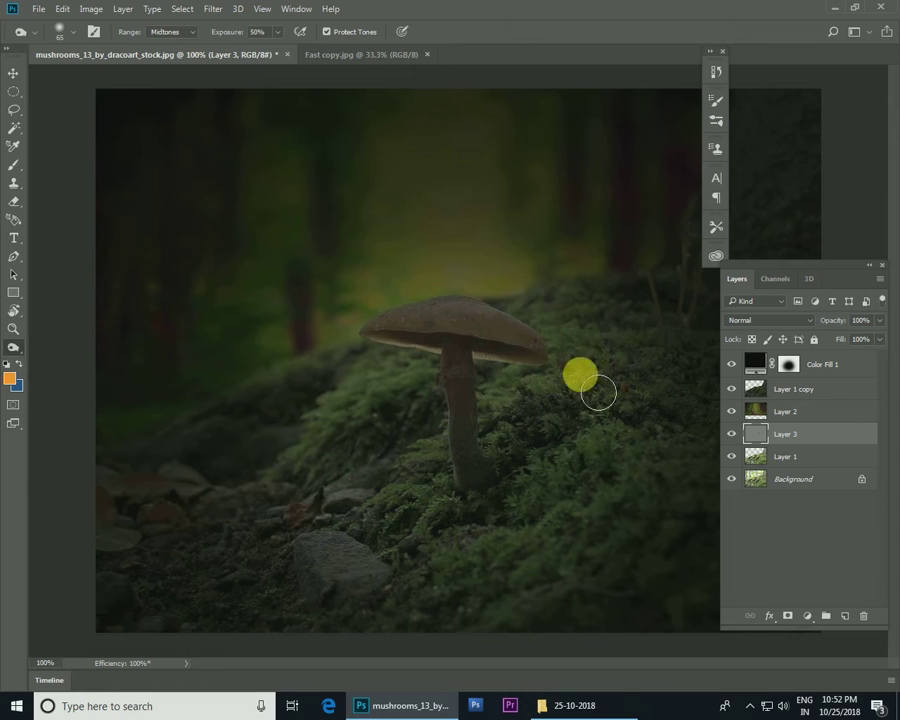
pyautogui.click(756, 410)
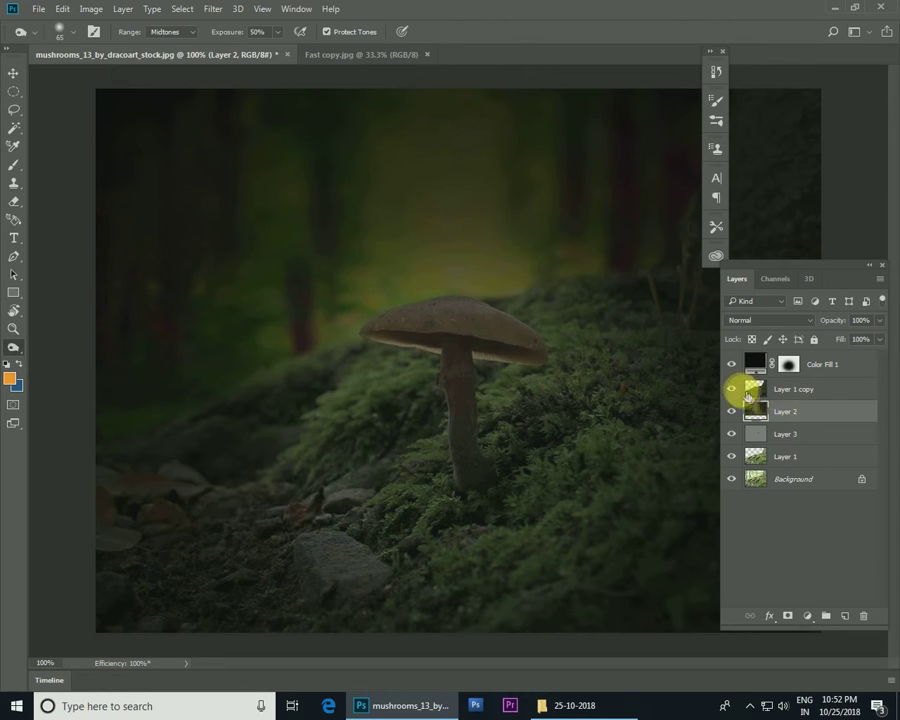
pyautogui.click(785, 433)
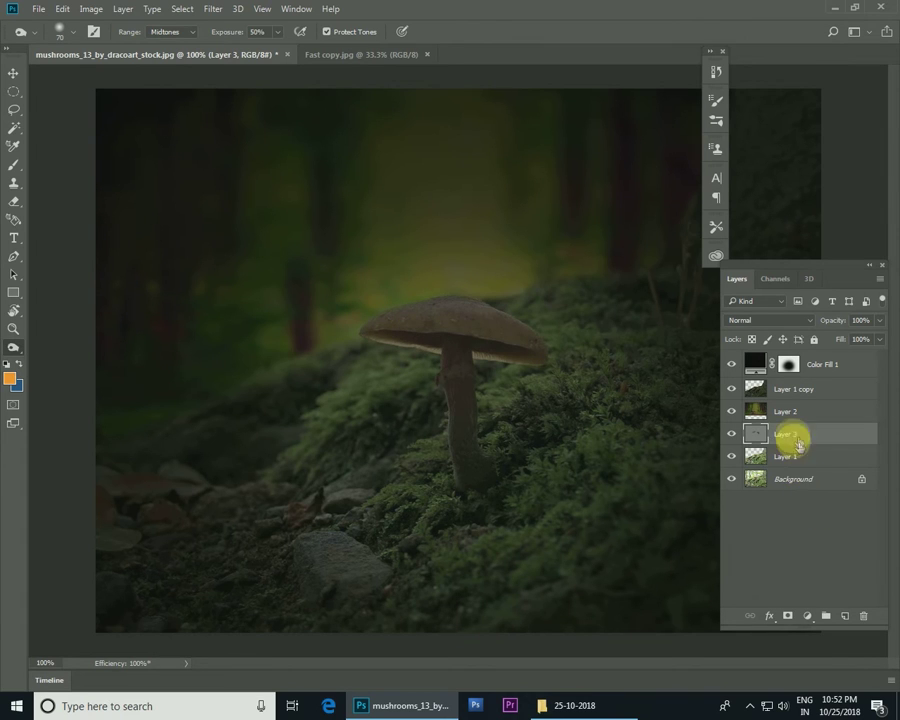
pyautogui.click(765, 320)
pyautogui.click(762, 320)
pyautogui.click(757, 458)
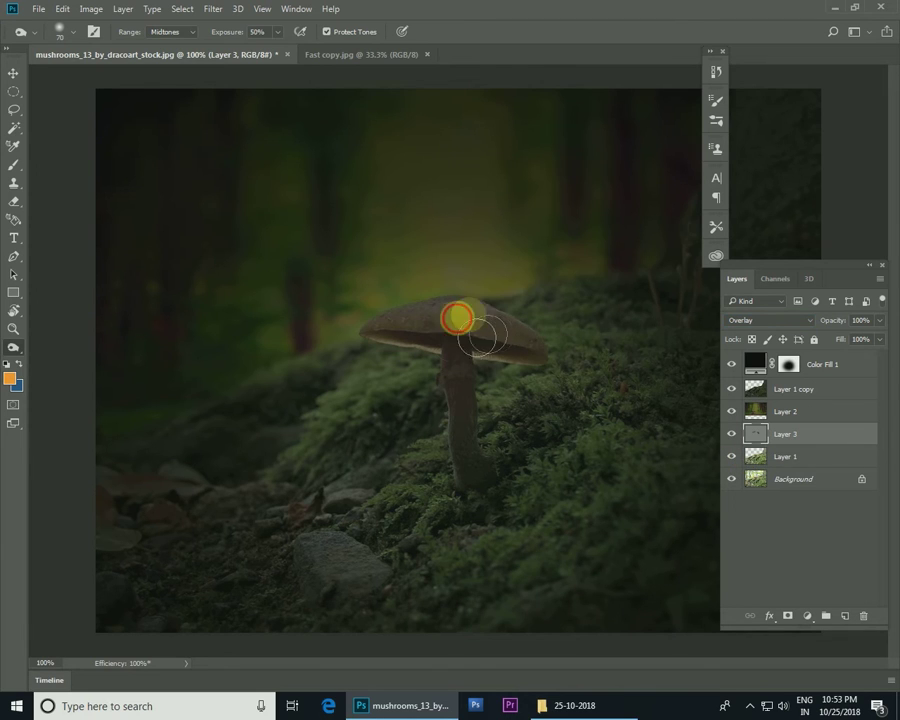
# Dodge the mushroom cap and moss with a 200 brush at 58% exposure, then raise Layer 3 above Layer 2.
pyautogui.moveTo(415, 334); pyautogui.dragTo(573, 375)
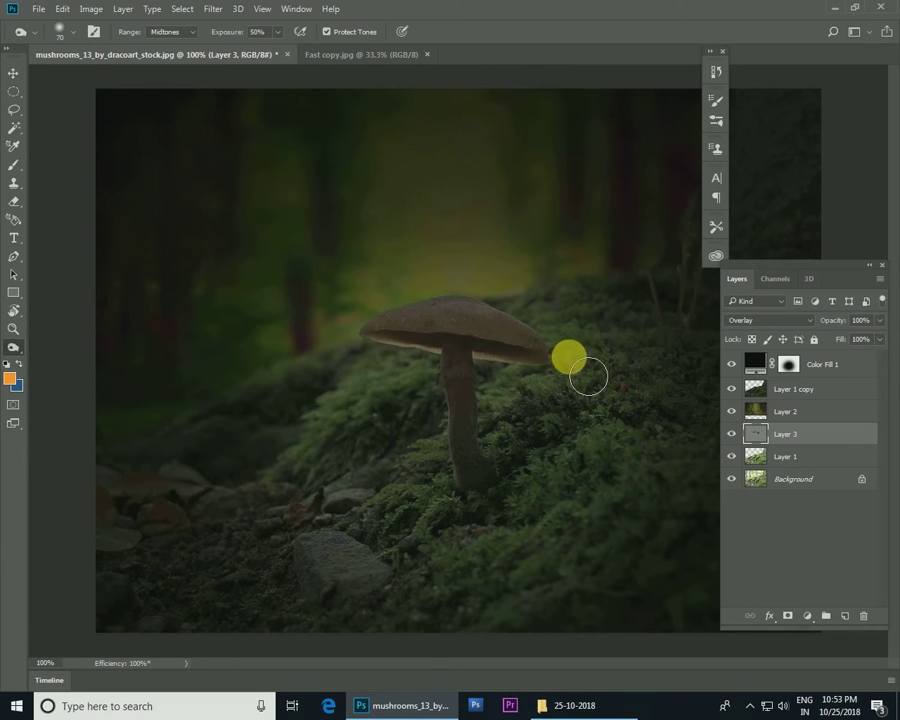
pyautogui.hotkey('ctrl', '-')
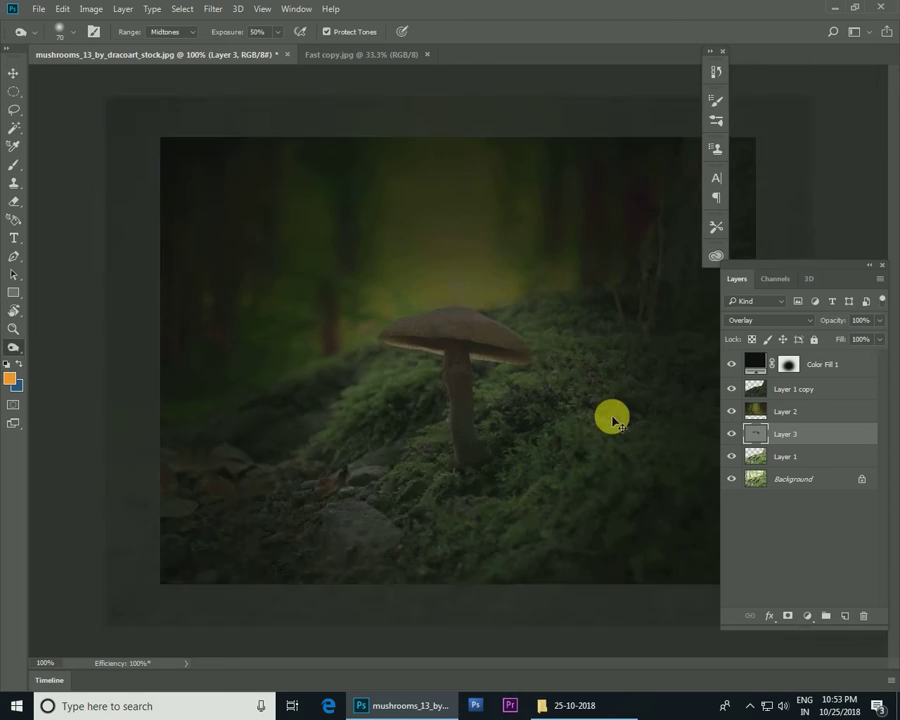
pyautogui.hotkey('ctrl', '-')
pyautogui.press(']')
pyautogui.press(']')
pyautogui.press(']')
pyautogui.press(']')
pyautogui.press(']')
pyautogui.press(']')
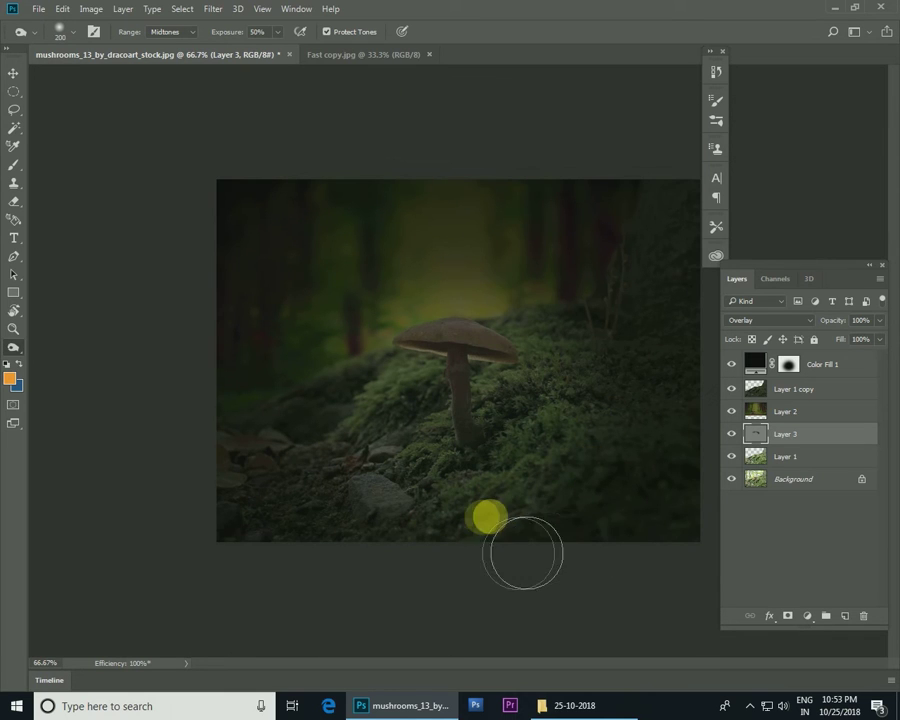
pyautogui.click(536, 550)
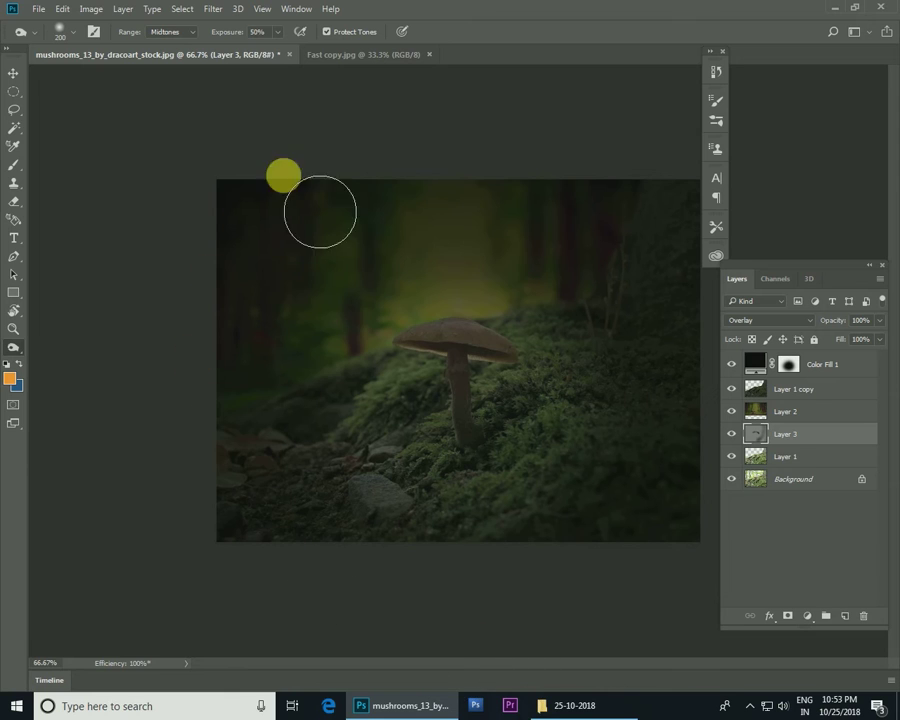
pyautogui.moveTo(281, 47); pyautogui.dragTo(289, 47)
pyautogui.click(536, 341)
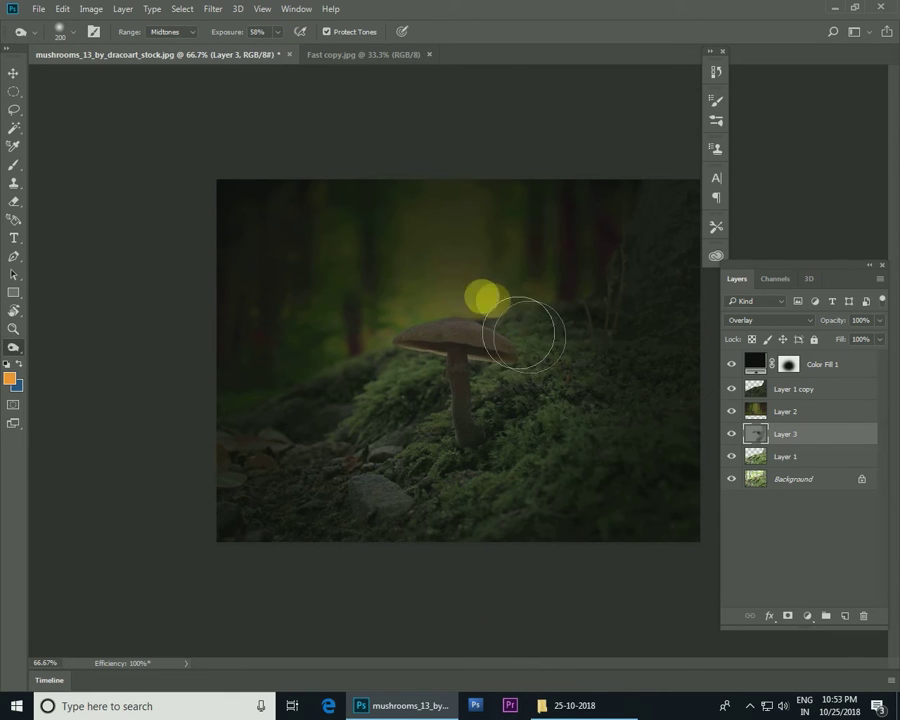
pyautogui.click(551, 341)
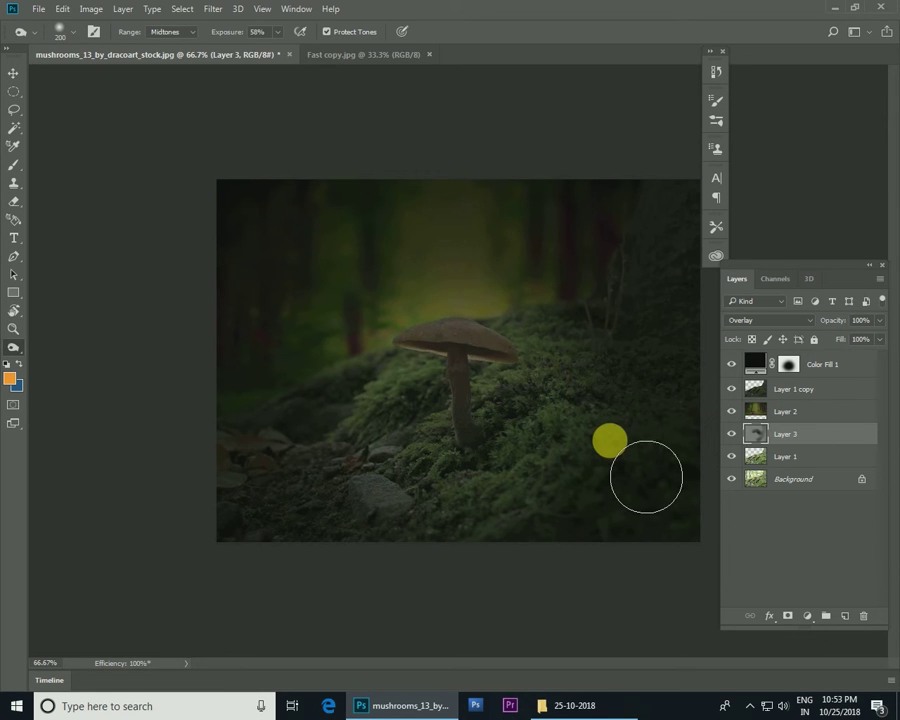
pyautogui.press('z')
pyautogui.moveTo(356, 290)
pyautogui.mouseDown()
pyautogui.moveTo(409, 325)
pyautogui.moveTo(372, 294)
pyautogui.mouseUp()
pyautogui.hotkey('ctrl', ']')
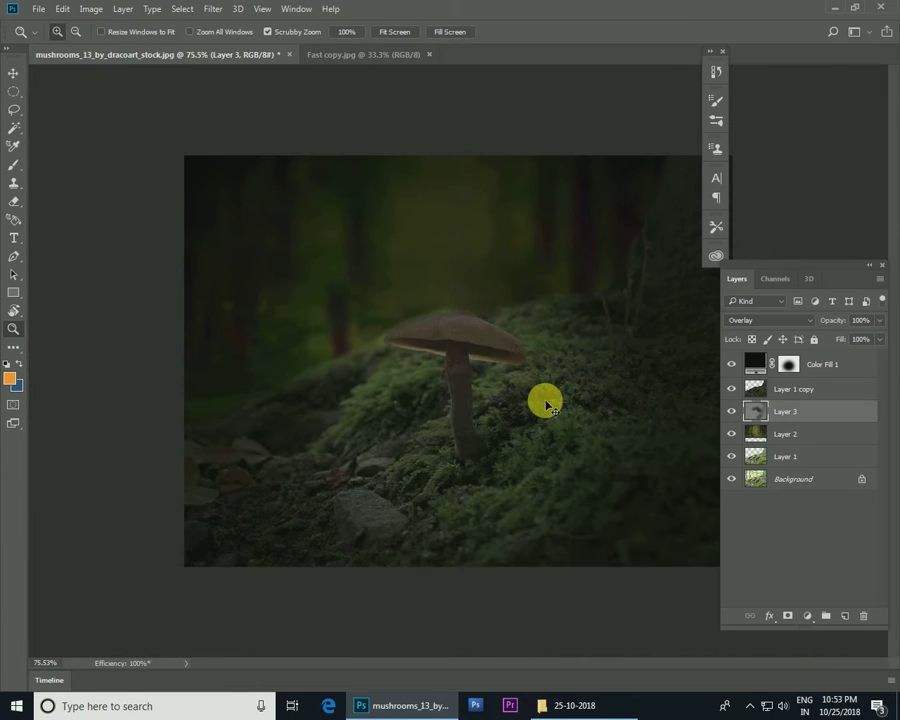
# Replace the old Layer 3 with a new empty layer clipped to Color Fill 1.
pyautogui.hotkey('ctrl', ']')
pyautogui.hotkey('ctrl', ']')
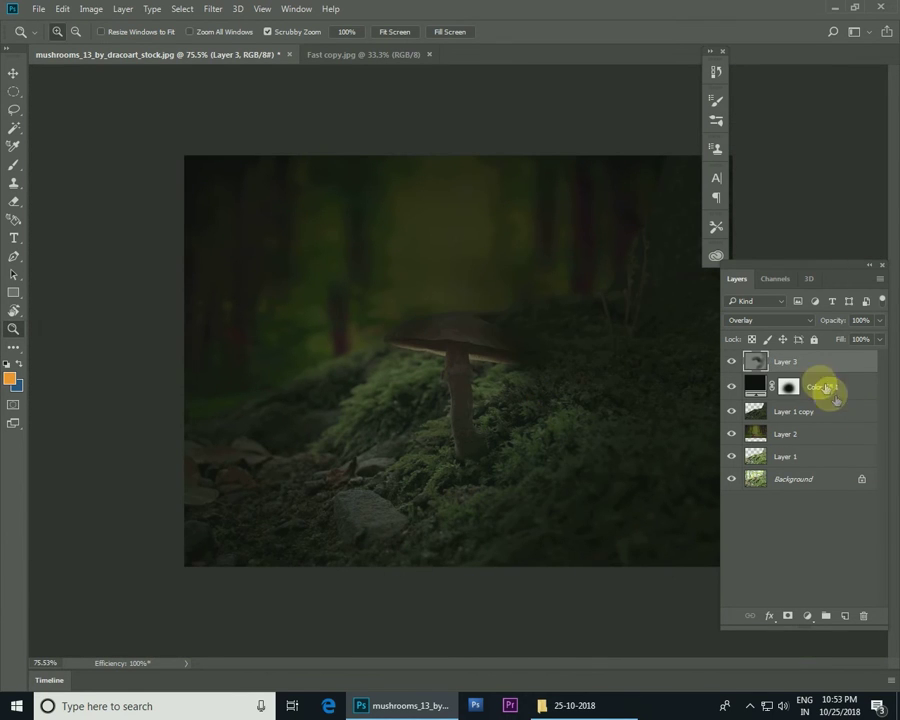
pyautogui.click(864, 616)
pyautogui.click(424, 262)
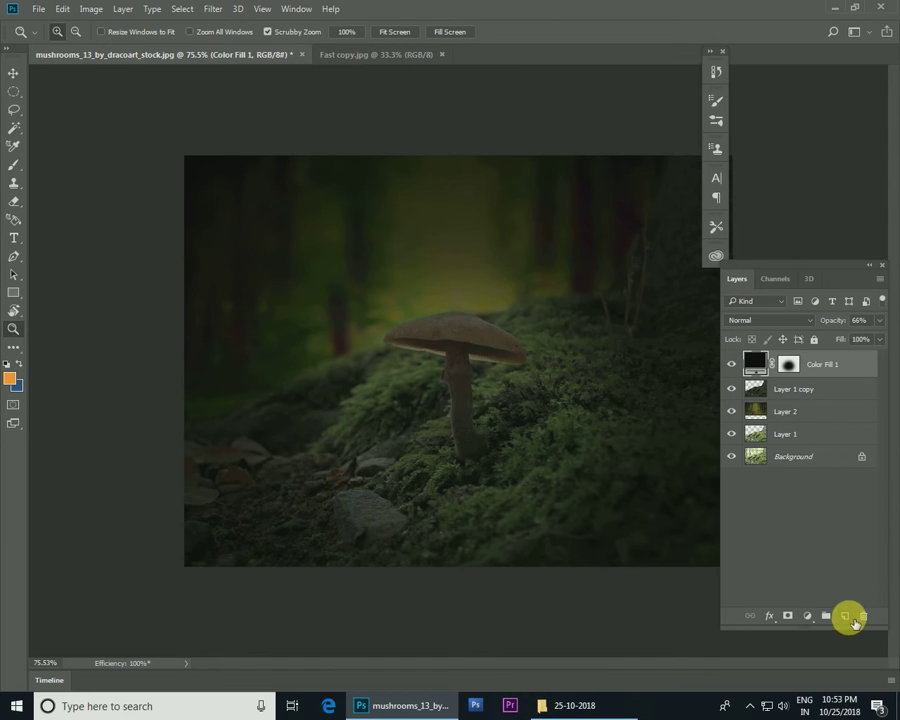
pyautogui.click(845, 616)
pyautogui.rightClick(796, 362)
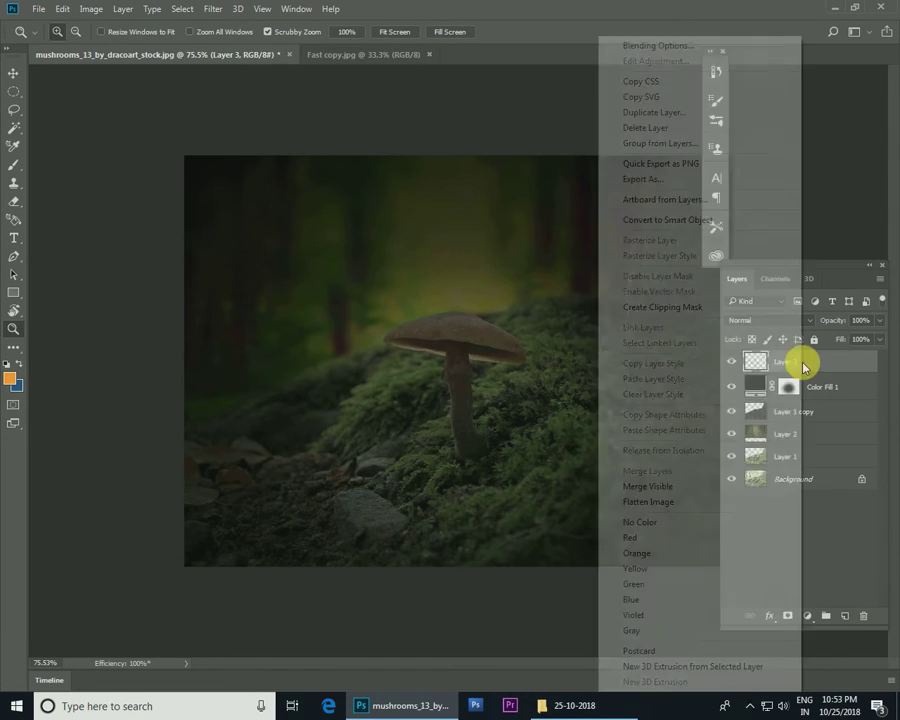
pyautogui.click(664, 307)
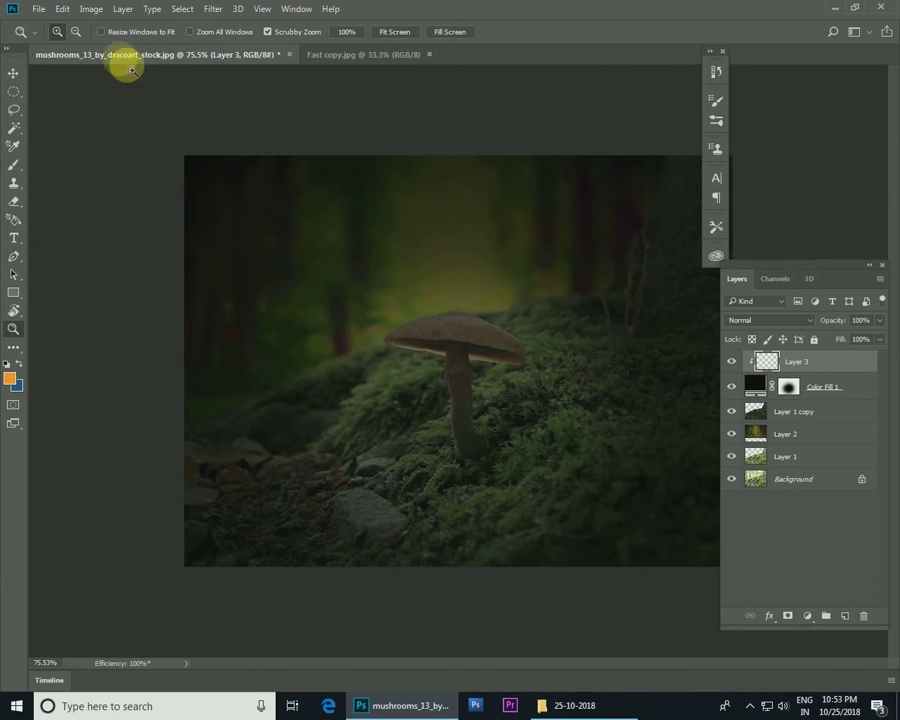
# Fill Layer 3 with 50% gray, move it below Color Fill 1, and set it to Overlay.
pyautogui.click(64, 9)
pyautogui.click(91, 228)
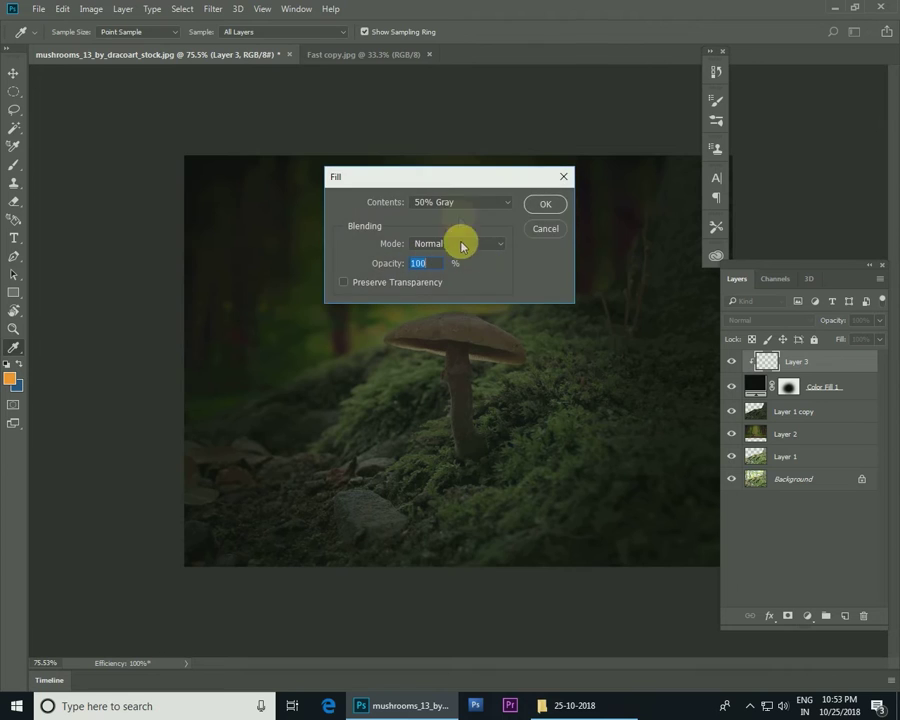
pyautogui.click(545, 206)
pyautogui.press('z')
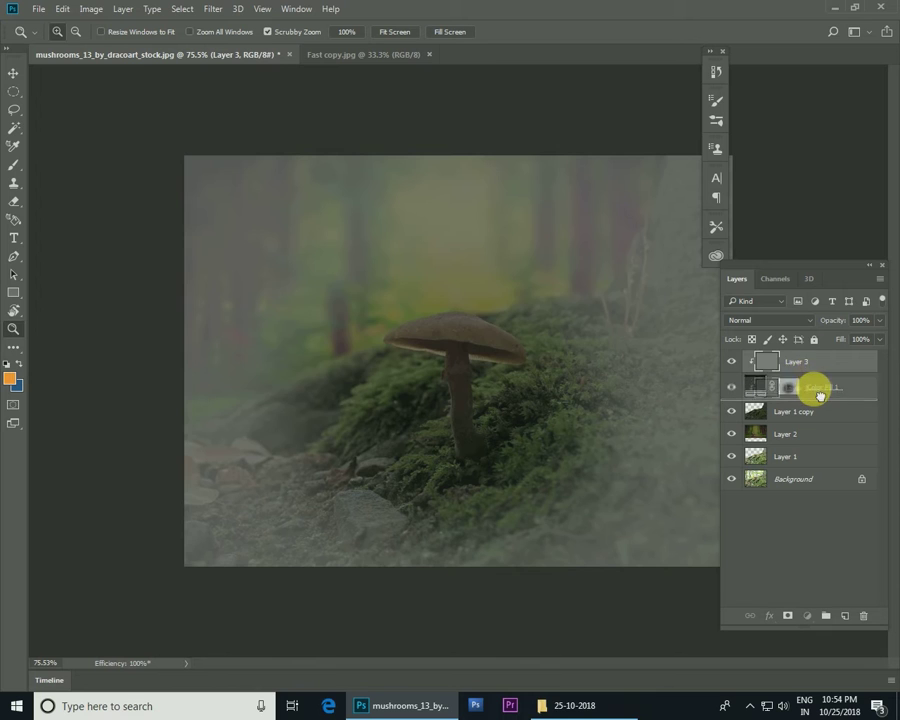
pyautogui.moveTo(815, 370); pyautogui.dragTo(812, 388)
pyautogui.click(771, 321)
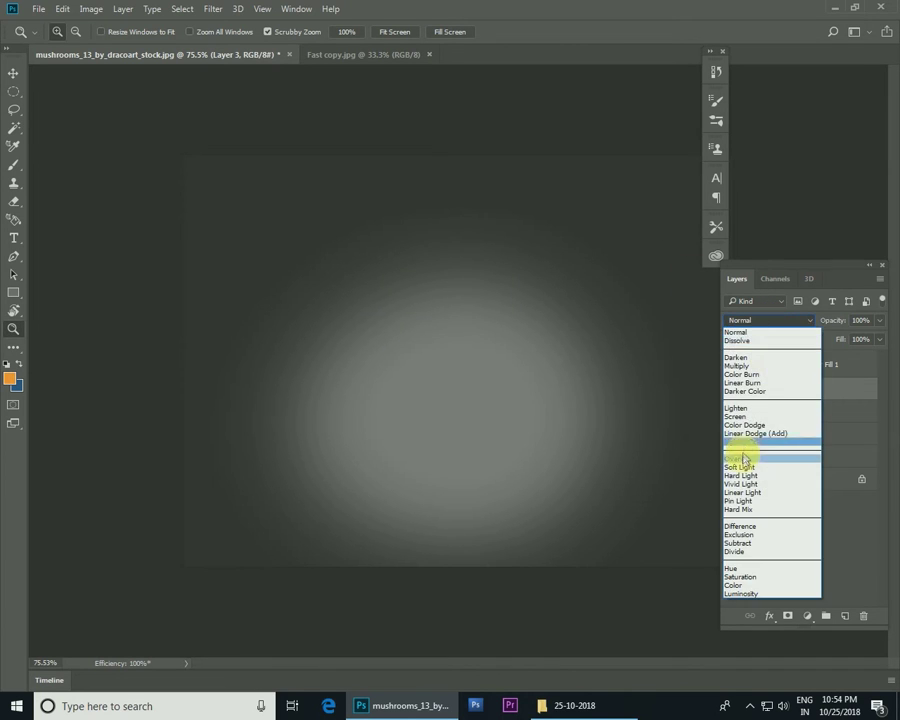
pyautogui.click(749, 458)
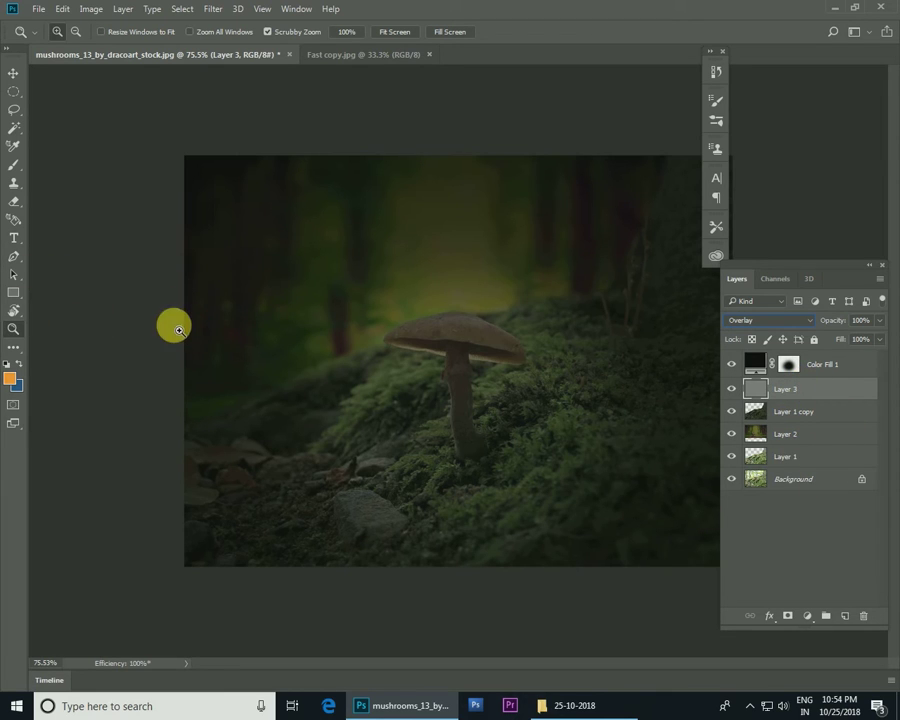
# Dodge around the mushroom cap on Layer 3 with a slightly smaller brush.
pyautogui.click(13, 73)
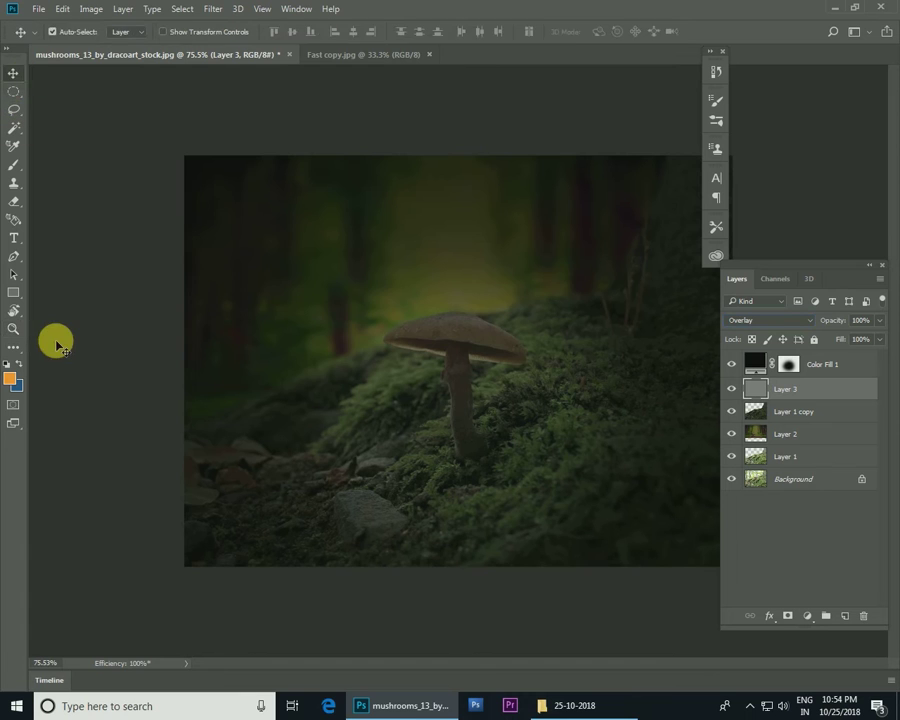
pyautogui.press('o')
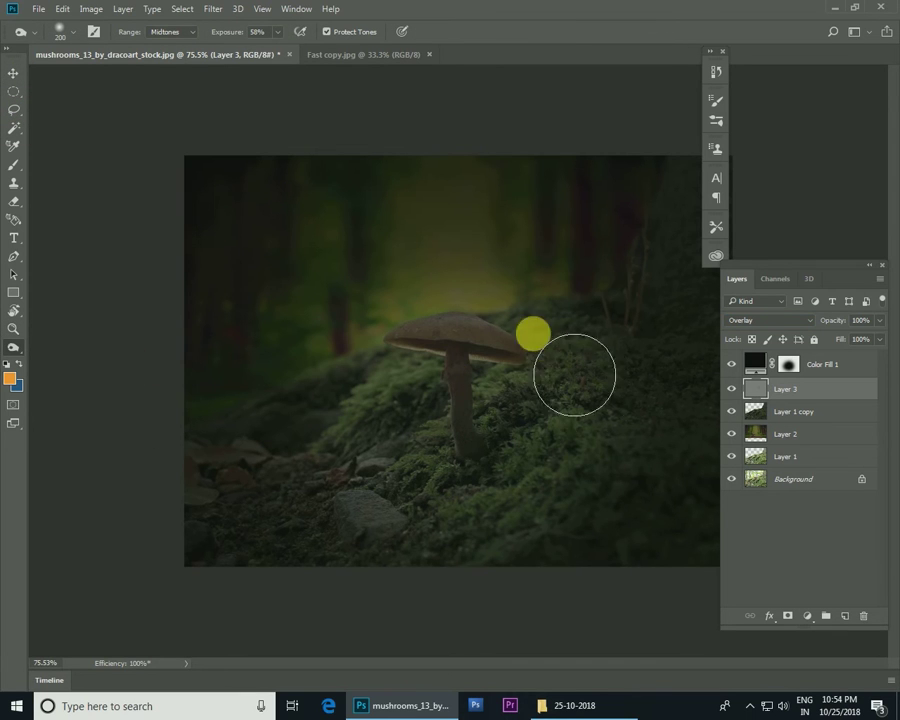
pyautogui.press('[')
pyautogui.press('[')
pyautogui.press('[')
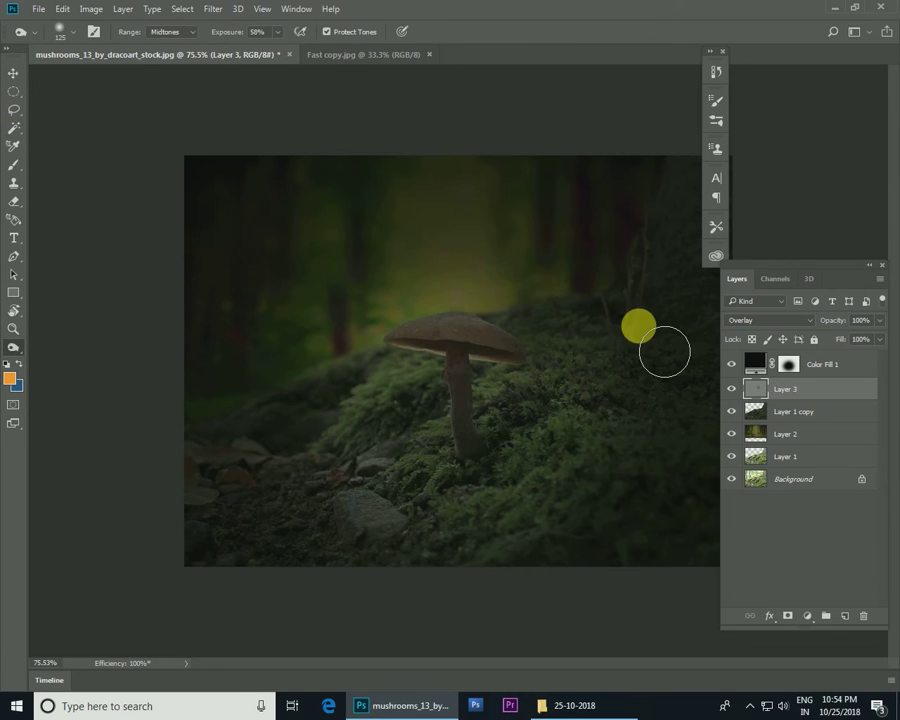
pyautogui.moveTo(664, 352)
pyautogui.mouseDown()
pyautogui.moveTo(482, 342)
pyautogui.moveTo(422, 325)
pyautogui.moveTo(446, 315)
pyautogui.moveTo(540, 341)
pyautogui.mouseUp()
pyautogui.press(']')
pyautogui.press(']')
pyautogui.press(']')
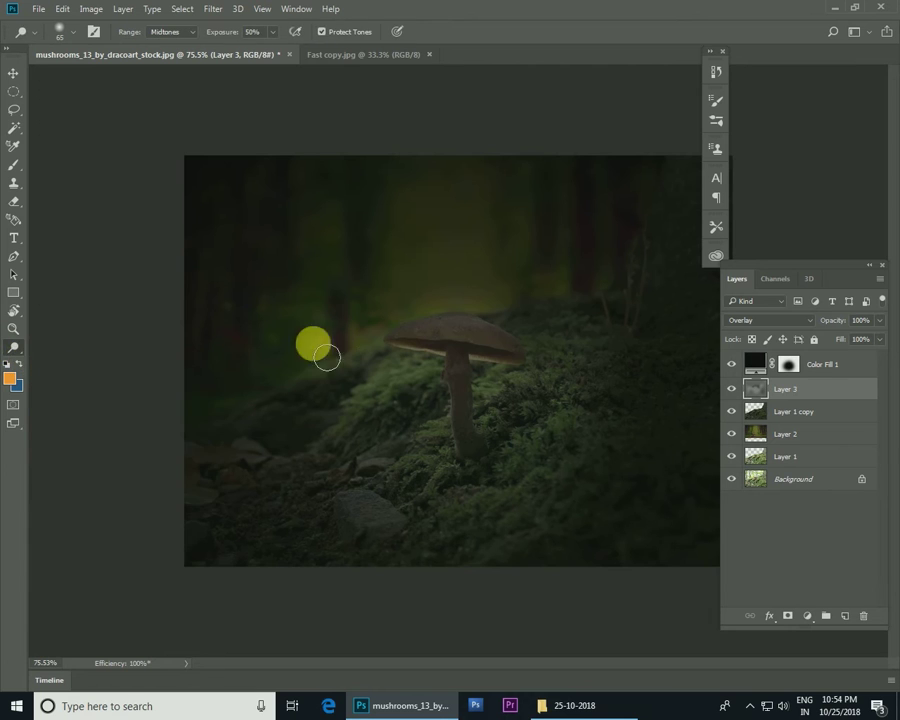
pyautogui.press('Tab')
# Zoom in and dodge across the mushroom cap at Midtones, 50% exposure.
pyautogui.scroll(2, 485, 365)
pyautogui.scroll(1, 472, 354)
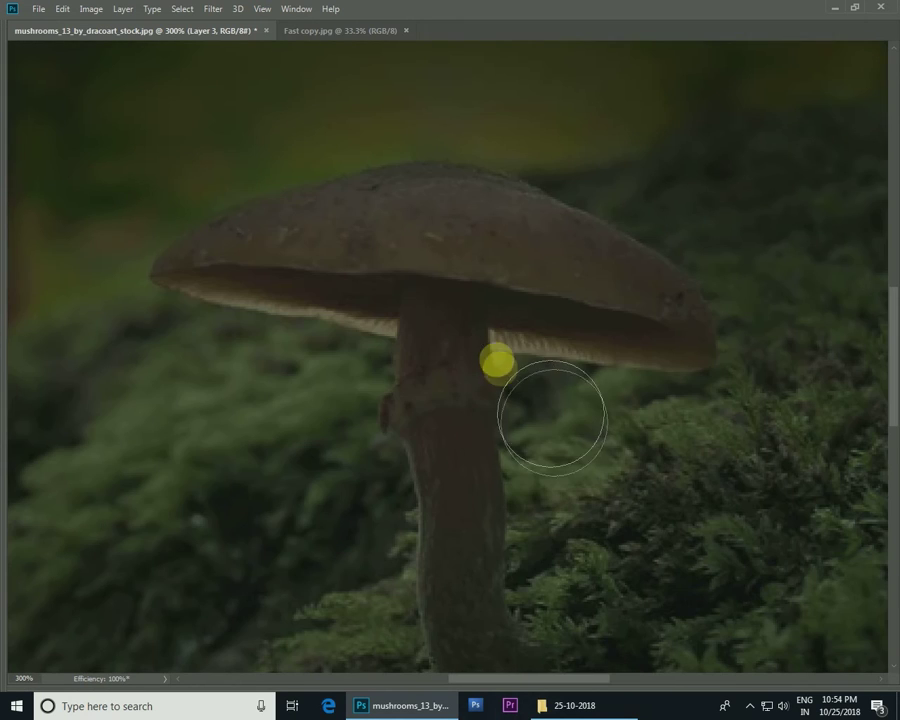
pyautogui.press('Tab')
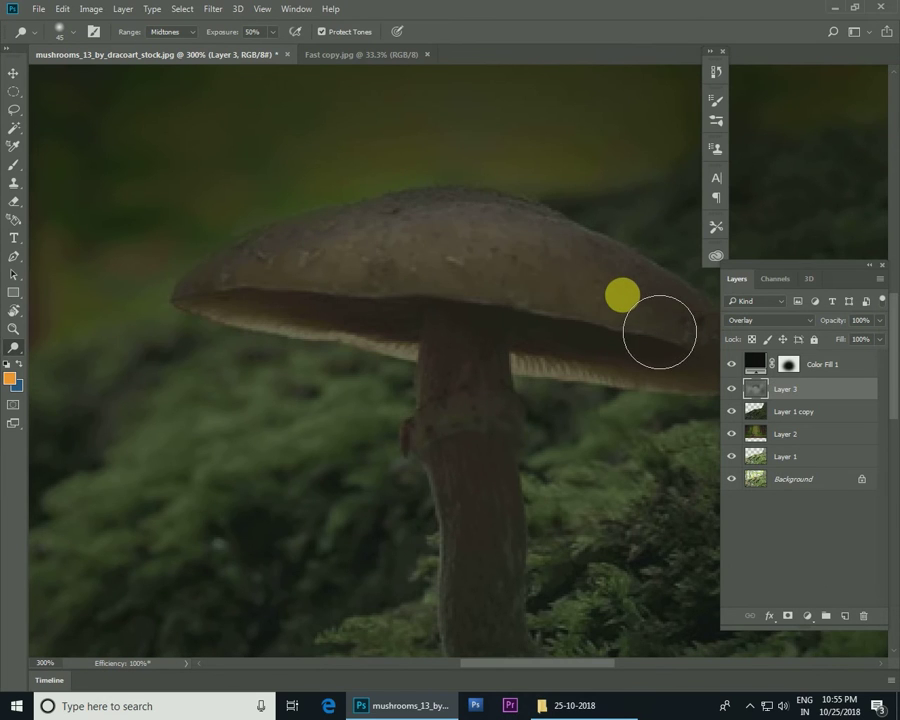
pyautogui.scroll(-1, 623, 295)
pyautogui.moveTo(604, 343)
pyautogui.mouseDown()
pyautogui.moveTo(497, 304)
pyautogui.moveTo(338, 314)
pyautogui.mouseUp()
pyautogui.press('[')
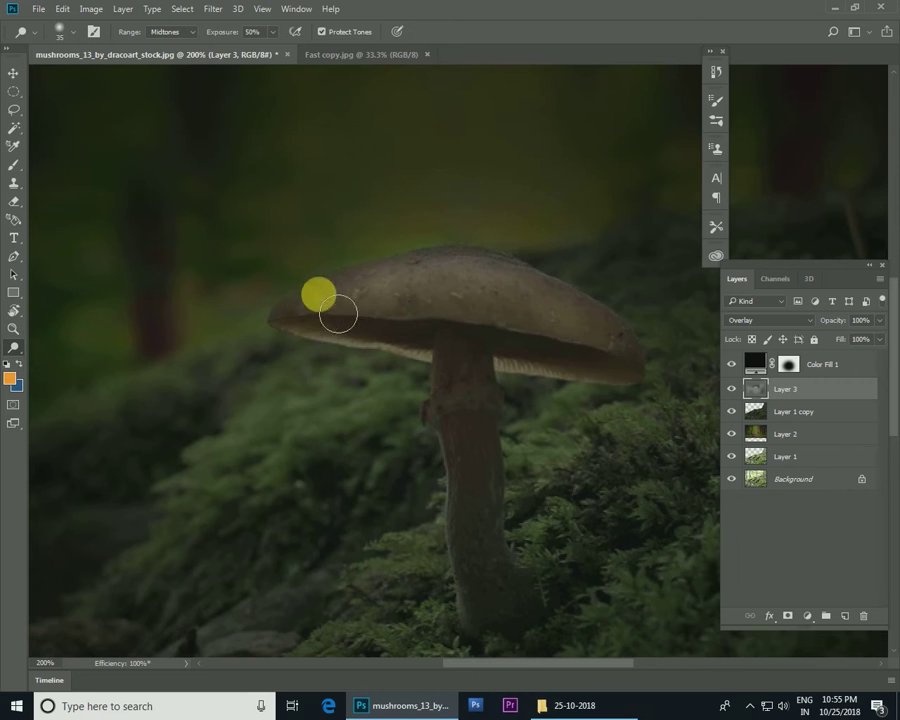
pyautogui.moveTo(300, 301)
pyautogui.mouseDown()
pyautogui.moveTo(637, 353)
pyautogui.moveTo(503, 270)
pyautogui.mouseUp()
# Dodge the cap's left part and its underside rim toward the right edge.
pyautogui.press(']')
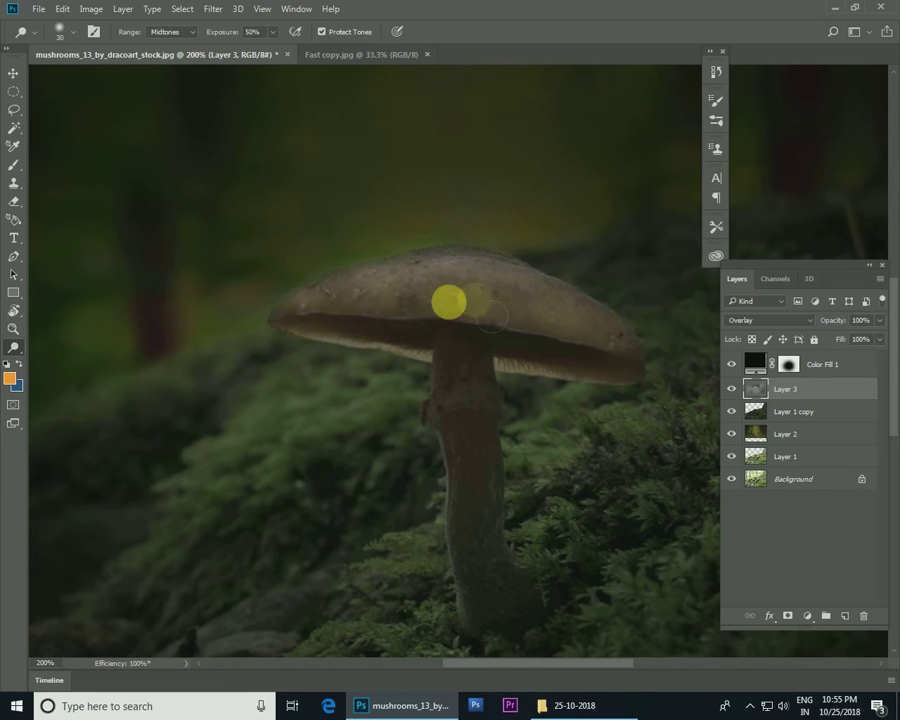
pyautogui.press('[')
pyautogui.press('[')
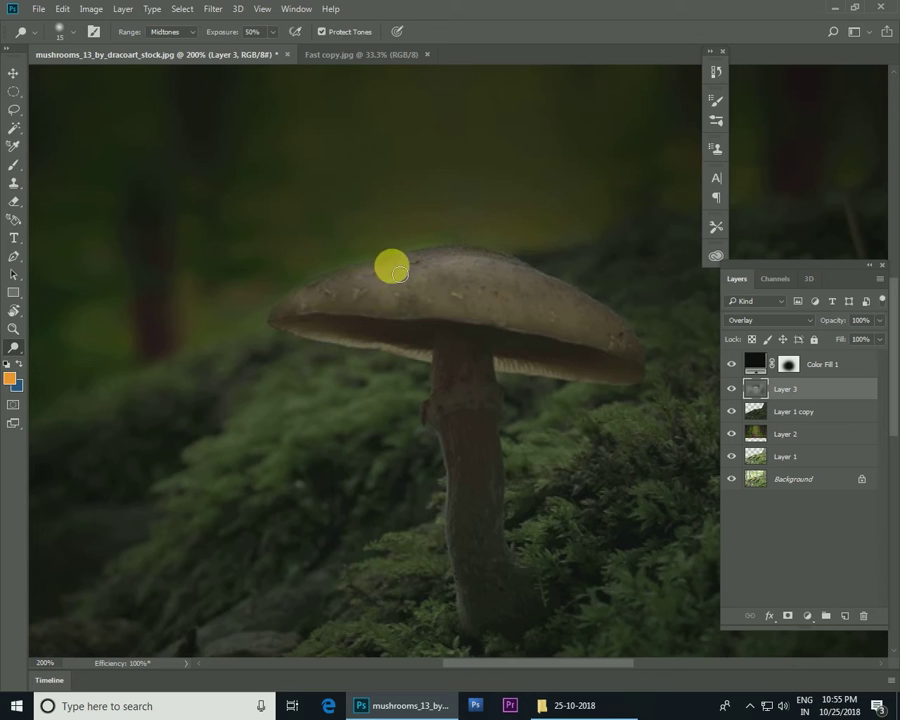
pyautogui.moveTo(503, 270)
pyautogui.mouseDown()
pyautogui.moveTo(470, 310)
pyautogui.moveTo(632, 352)
pyautogui.moveTo(301, 318)
pyautogui.moveTo(414, 286)
pyautogui.moveTo(360, 308)
pyautogui.moveTo(364, 348)
pyautogui.moveTo(382, 342)
pyautogui.moveTo(420, 354)
pyautogui.moveTo(301, 321)
pyautogui.moveTo(424, 345)
pyautogui.mouseUp()
pyautogui.press(']')
pyautogui.press(']')
pyautogui.moveTo(558, 356)
pyautogui.mouseDown()
pyautogui.moveTo(630, 370)
pyautogui.moveTo(331, 346)
pyautogui.moveTo(299, 333)
pyautogui.mouseUp()
pyautogui.click(179, 34)
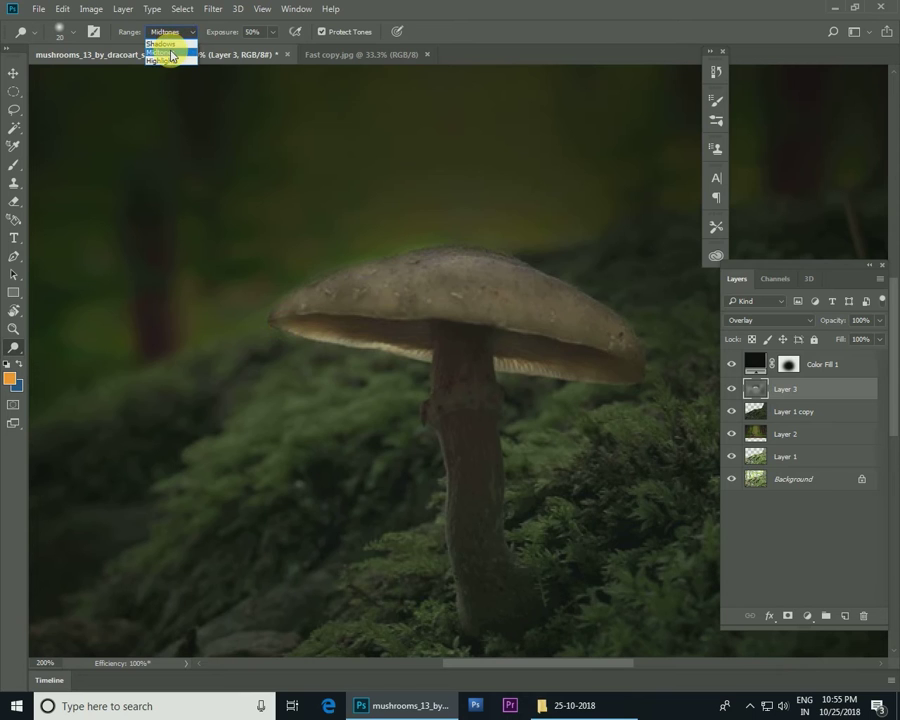
# Dodge the cap underside in Midtones, then keep brightening it with Highlights range.
pyautogui.click(171, 53)
pyautogui.click(357, 342)
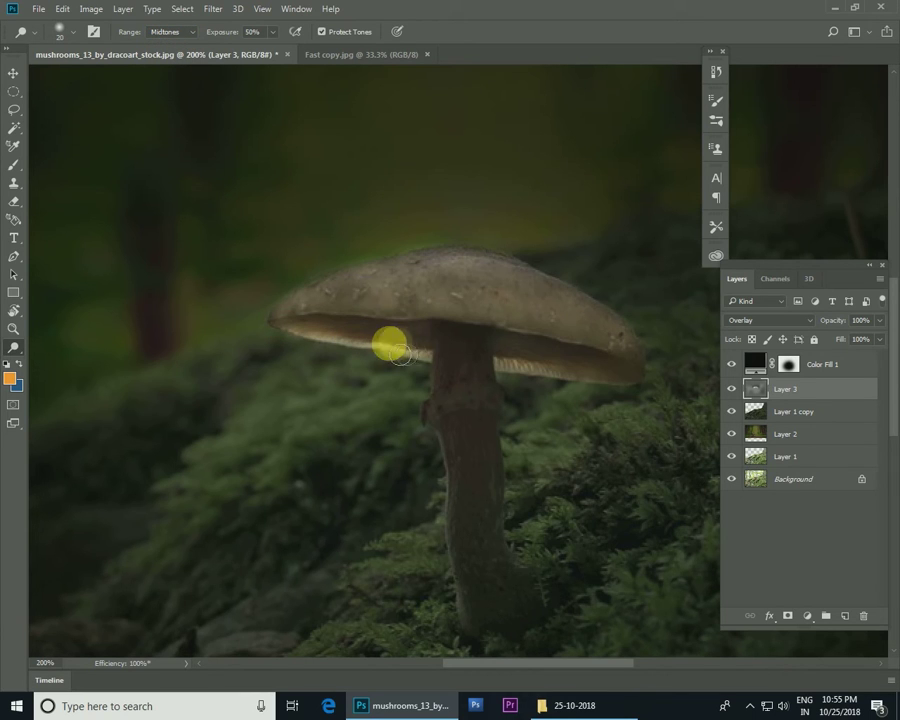
pyautogui.moveTo(432, 348); pyautogui.dragTo(317, 334)
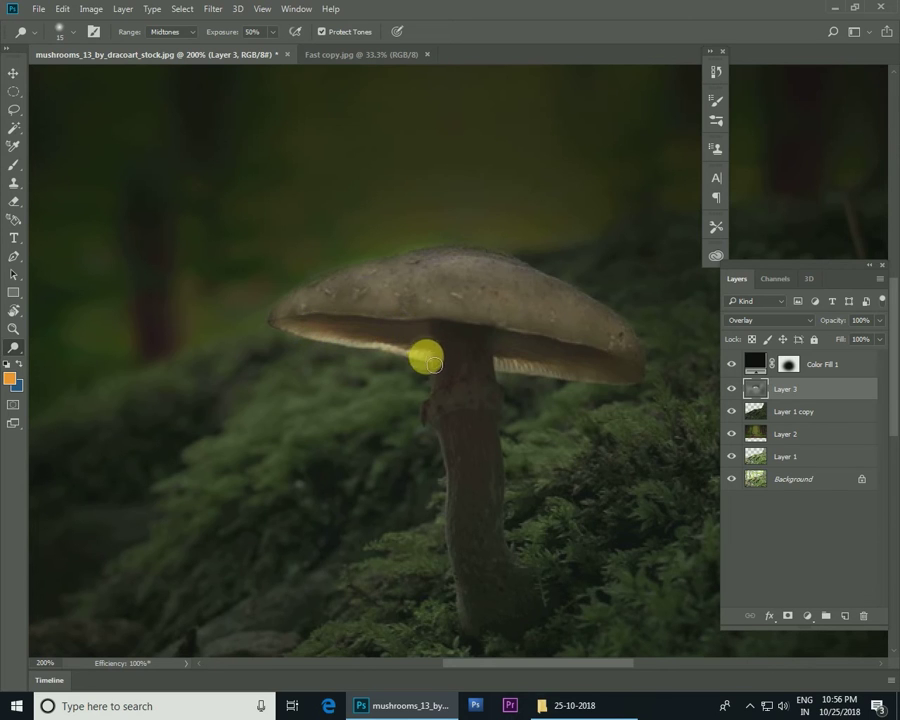
pyautogui.press(']')
pyautogui.moveTo(431, 359)
pyautogui.mouseDown()
pyautogui.moveTo(577, 363)
pyautogui.moveTo(643, 382)
pyautogui.moveTo(520, 354)
pyautogui.moveTo(537, 354)
pyautogui.mouseUp()
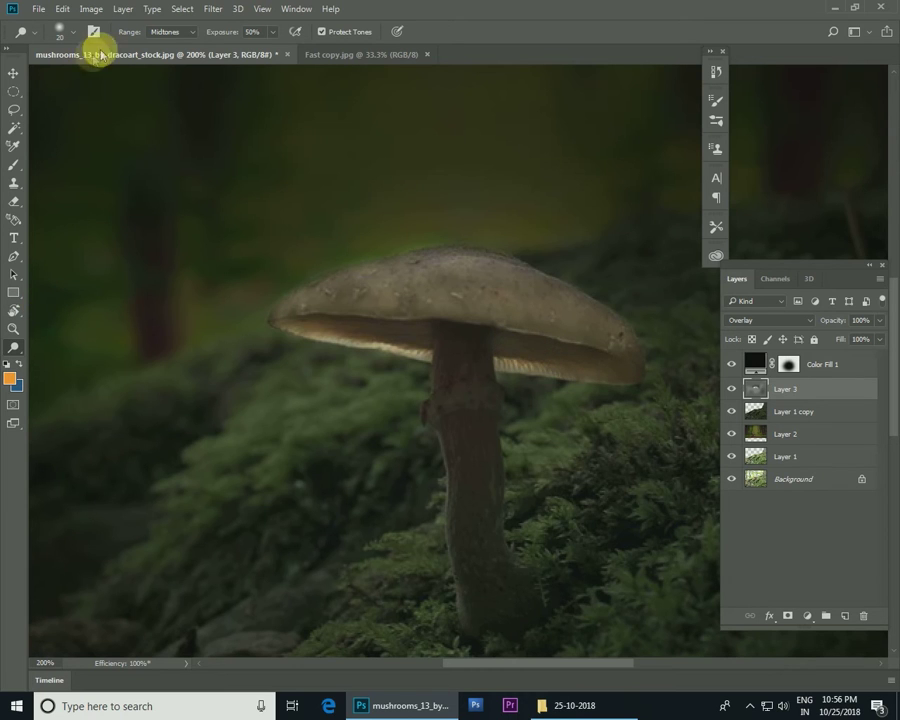
pyautogui.click(165, 32)
pyautogui.click(162, 54)
pyautogui.moveTo(549, 359)
pyautogui.mouseDown()
pyautogui.moveTo(600, 373)
pyautogui.moveTo(530, 358)
pyautogui.mouseUp()
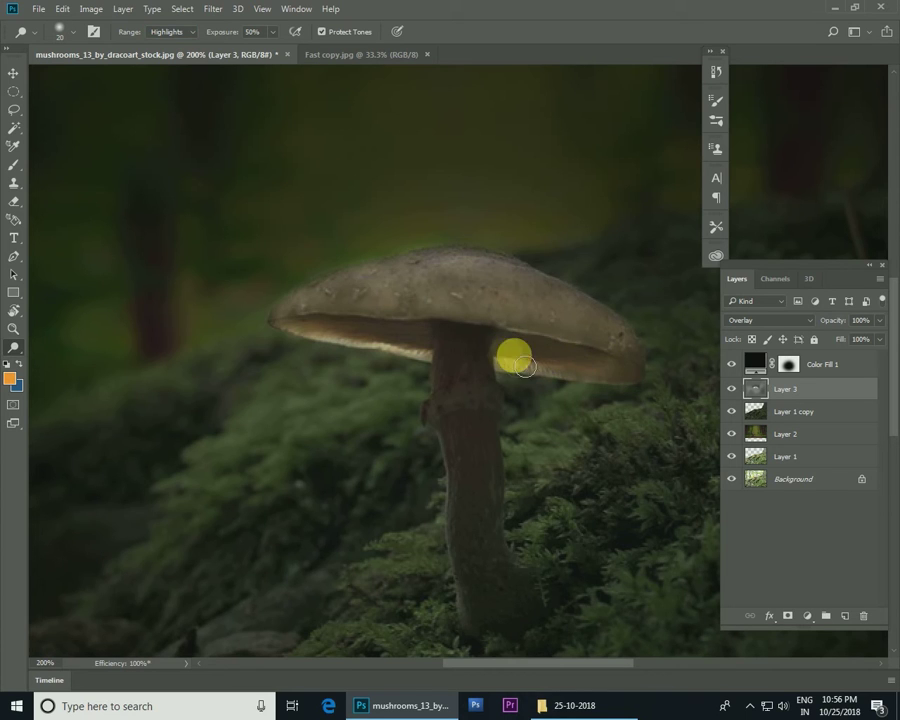
pyautogui.moveTo(425, 347)
pyautogui.mouseDown()
pyautogui.moveTo(384, 343)
pyautogui.moveTo(518, 372)
pyautogui.mouseUp()
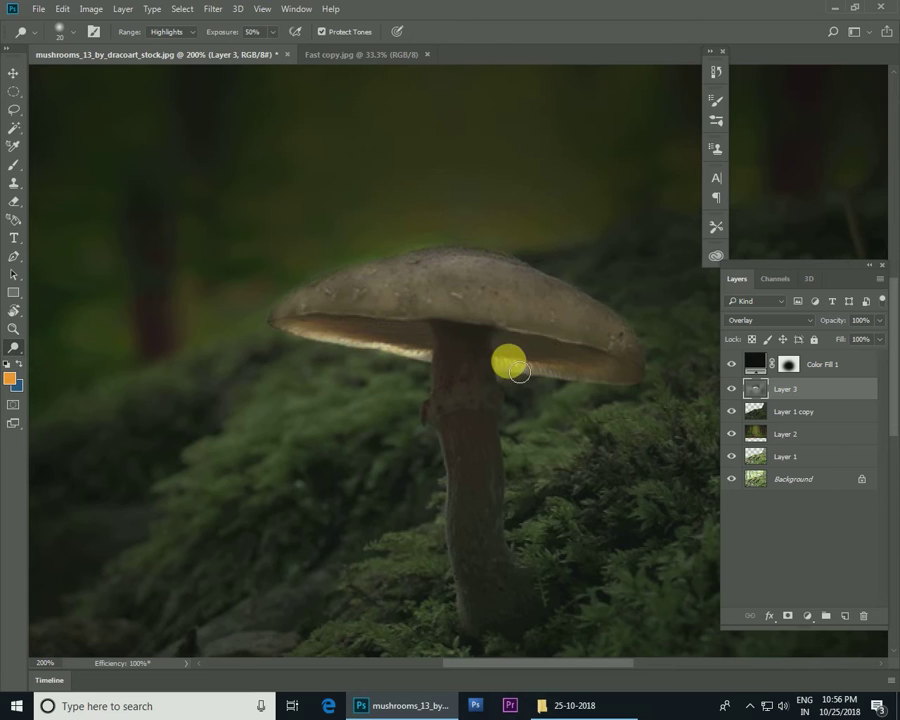
pyautogui.moveTo(605, 379)
pyautogui.mouseDown()
pyautogui.moveTo(577, 383)
pyautogui.moveTo(576, 366)
pyautogui.moveTo(517, 354)
pyautogui.moveTo(453, 353)
pyautogui.mouseUp()
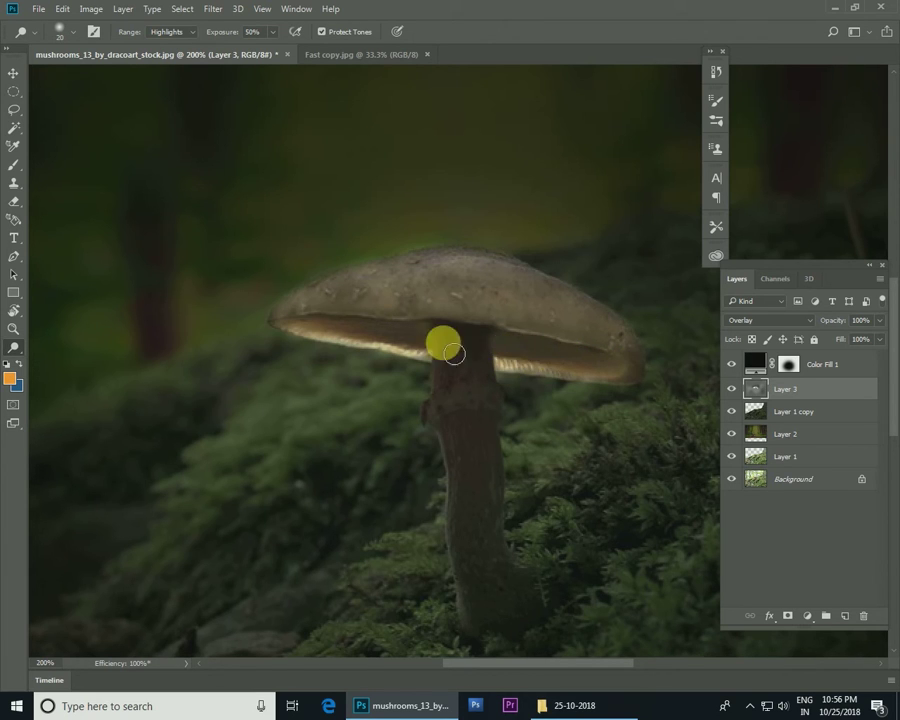
# Dodge the darker underside areas in Shadows, then rework it in Highlights and Midtones.
pyautogui.click(176, 48)
pyautogui.moveTo(346, 308)
pyautogui.mouseDown()
pyautogui.moveTo(315, 326)
pyautogui.moveTo(408, 342)
pyautogui.moveTo(362, 342)
pyautogui.moveTo(557, 364)
pyautogui.mouseUp()
pyautogui.click(170, 32)
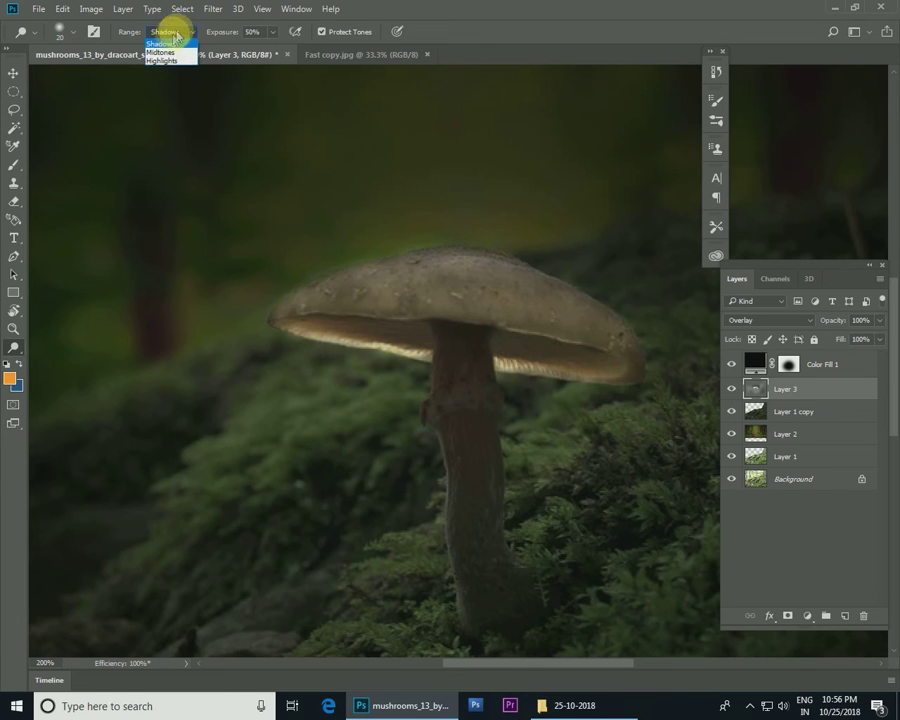
pyautogui.click(160, 59)
pyautogui.moveTo(421, 296); pyautogui.dragTo(430, 331)
pyautogui.click(170, 32)
pyautogui.click(160, 46)
pyautogui.moveTo(428, 352); pyautogui.dragTo(305, 340)
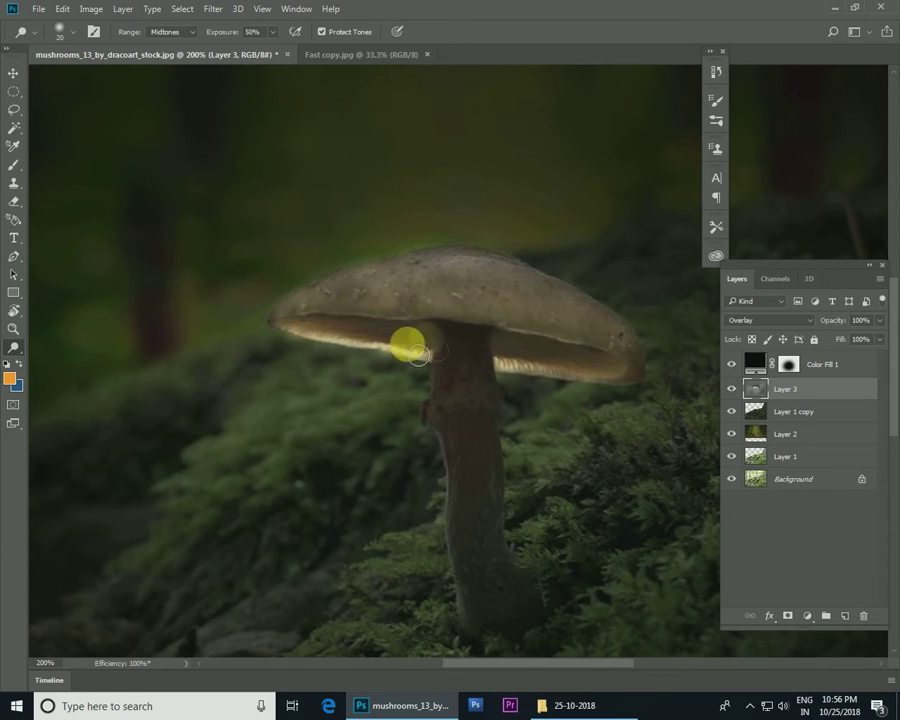
# Raise exposure to 88% and dodge the gills in Highlights range, then zoom out.
pyautogui.moveTo(282, 48); pyautogui.dragTo(296, 46)
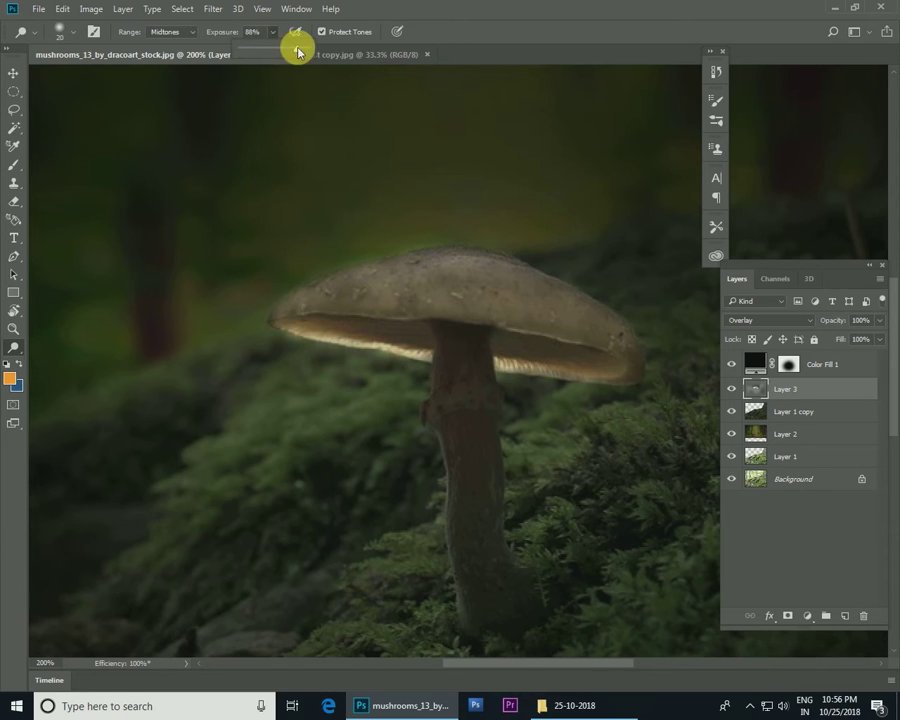
pyautogui.click(176, 33)
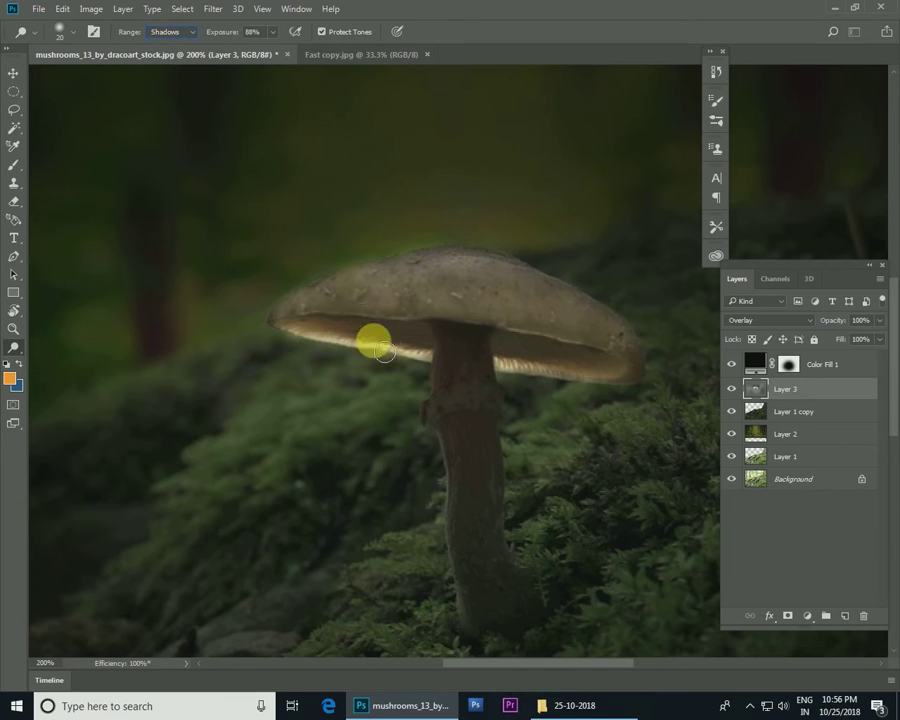
pyautogui.moveTo(407, 349)
pyautogui.mouseDown()
pyautogui.moveTo(362, 353)
pyautogui.moveTo(416, 349)
pyautogui.moveTo(320, 331)
pyautogui.moveTo(578, 368)
pyautogui.moveTo(530, 346)
pyautogui.mouseUp()
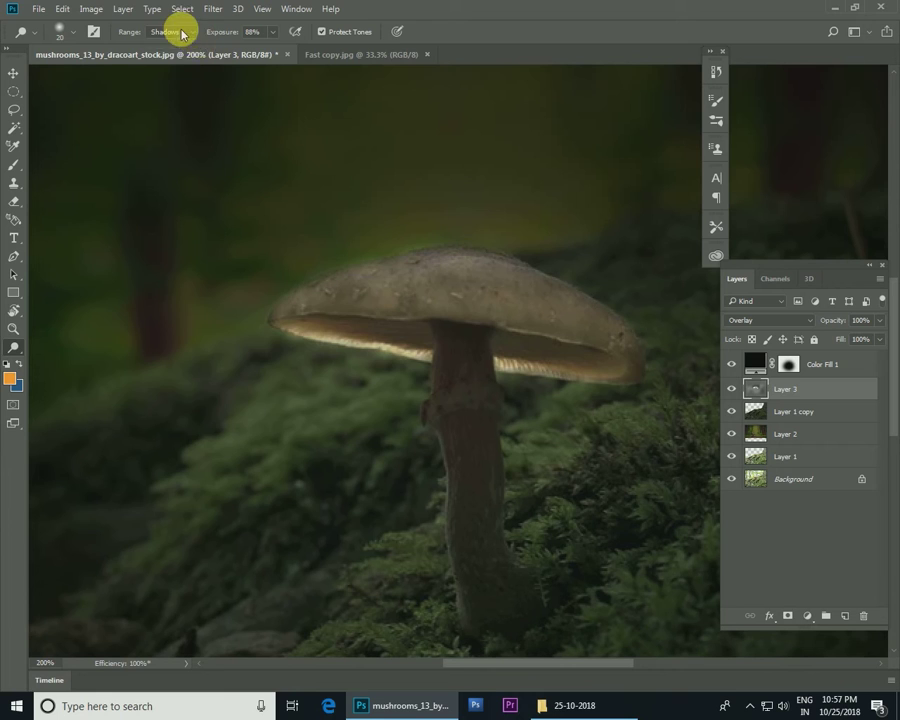
pyautogui.click(162, 61)
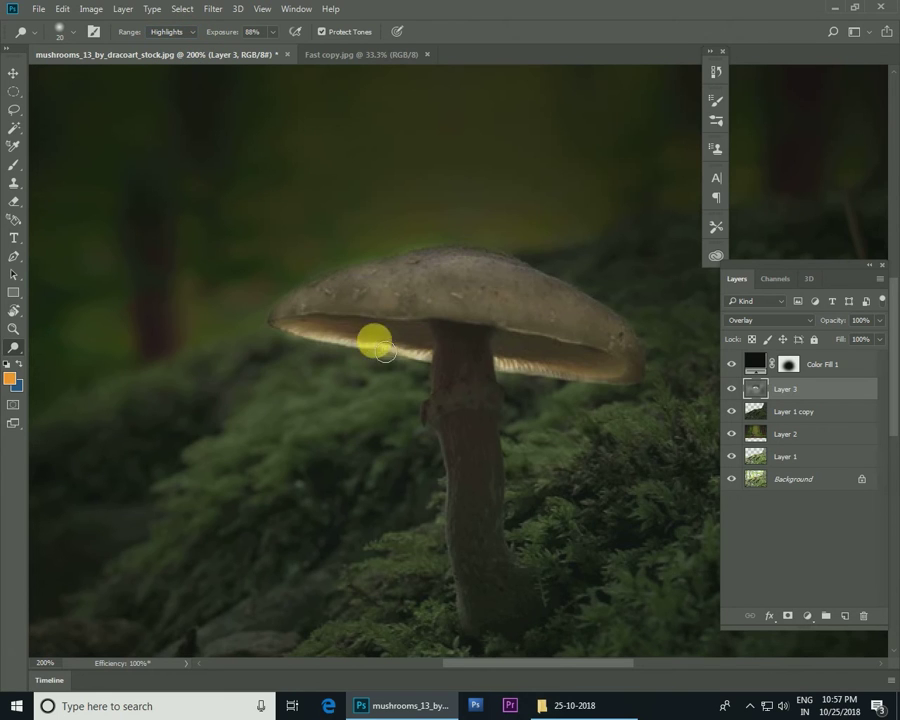
pyautogui.moveTo(383, 350); pyautogui.dragTo(528, 356)
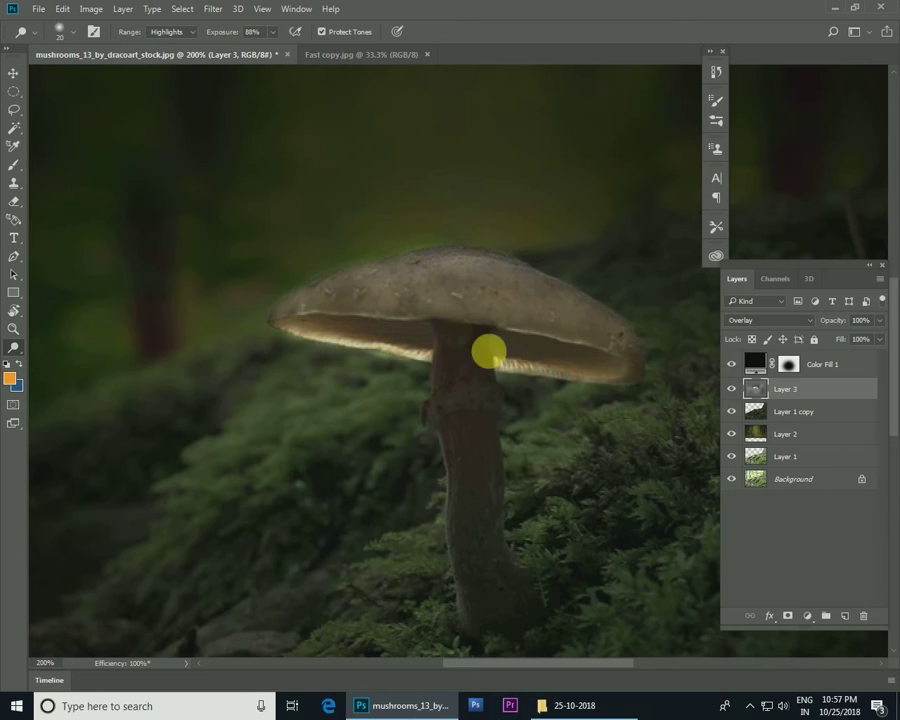
pyautogui.scroll(-3, 507, 335)
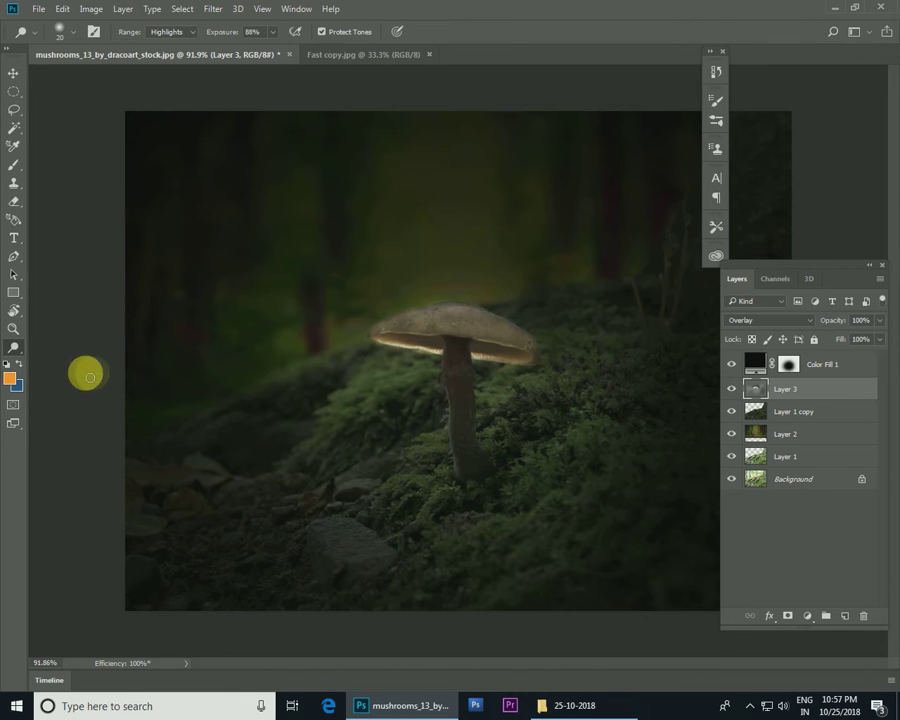
pyautogui.click(13, 73)
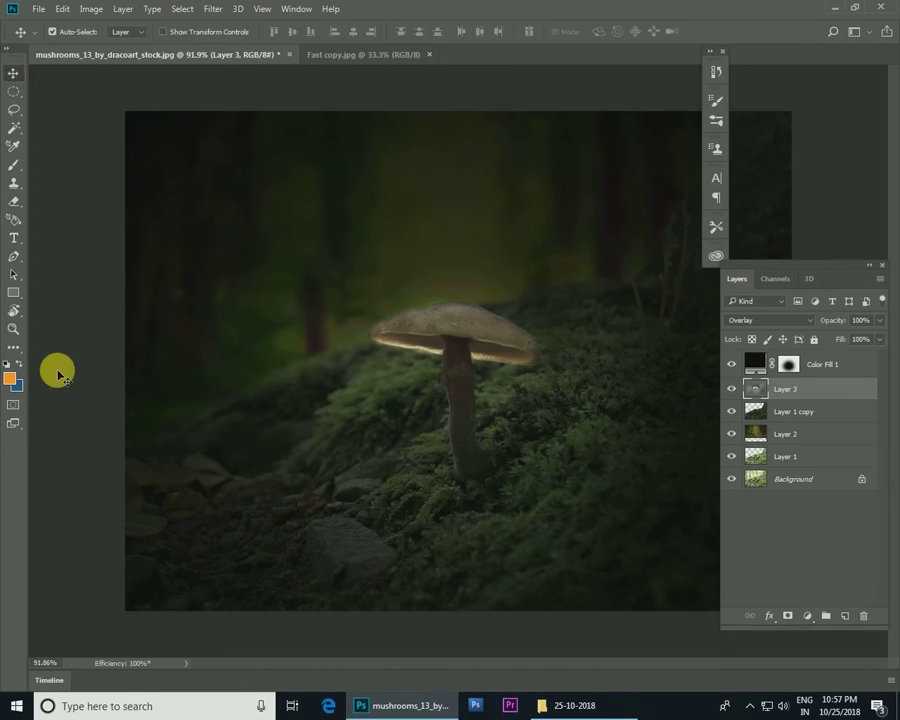
# Zoom in with a fine Dodge brush to brighten the gill rim, then select the Highlights range.
pyautogui.press('o')
pyautogui.click(15, 349)
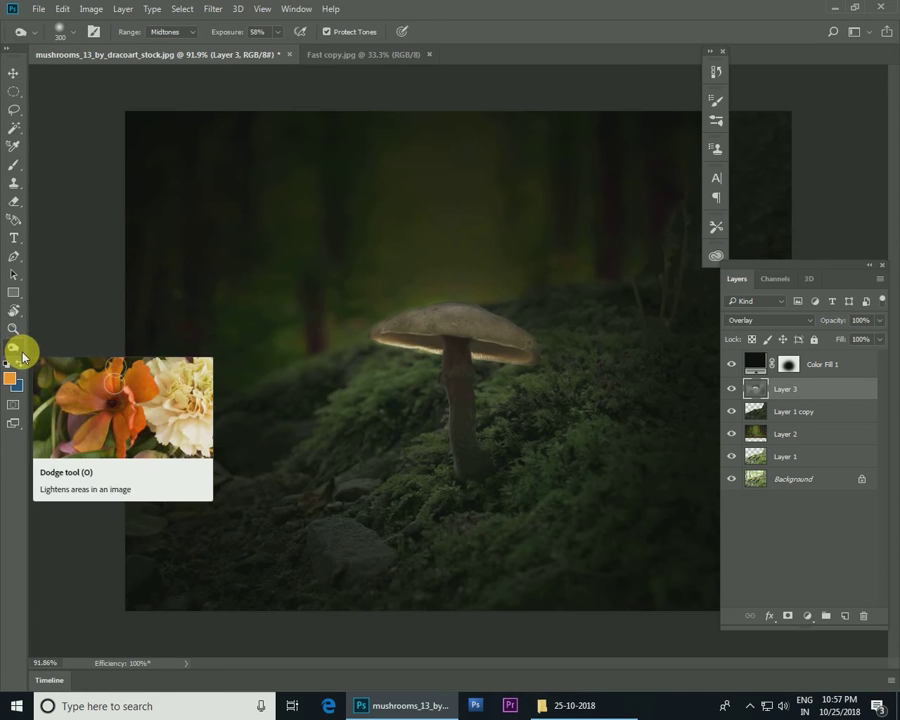
pyautogui.press('[')
pyautogui.hotkey('ctrl', '+')
pyautogui.hotkey('ctrl', '+')
pyautogui.hotkey('ctrl', '+')
pyautogui.press('[')
pyautogui.press('[')
pyautogui.press('[')
pyautogui.moveTo(252, 305)
pyautogui.mouseDown()
pyautogui.moveTo(305, 281)
pyautogui.moveTo(400, 321)
pyautogui.mouseUp()
pyautogui.click(170, 32)
pyautogui.click(170, 56)
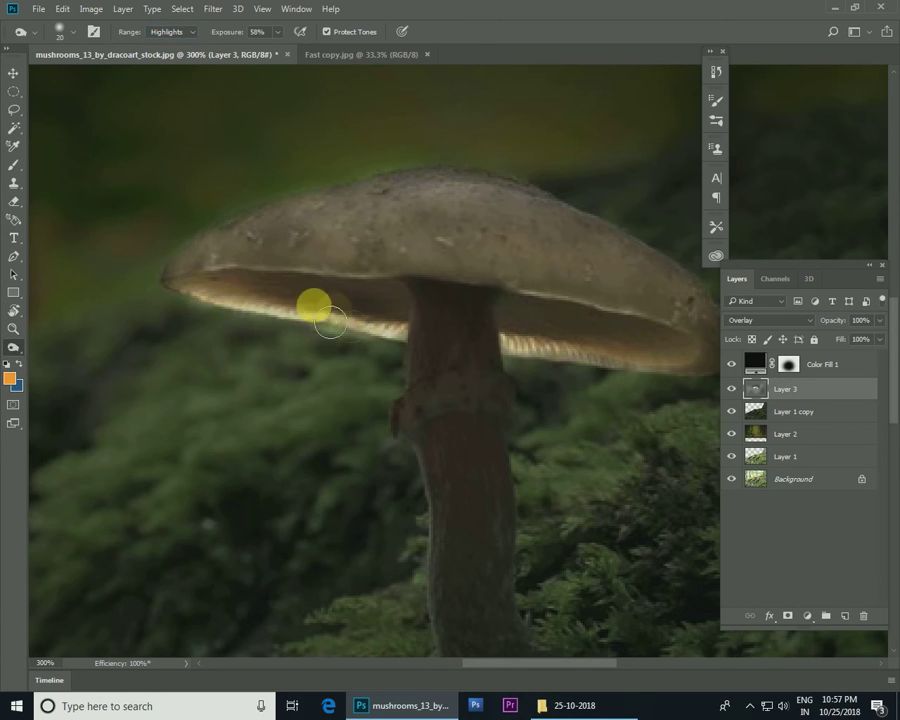
# Dodge the cap underside in Midtones, then Shadows, and view the whole forest scene.
pyautogui.click(175, 32)
pyautogui.click(177, 52)
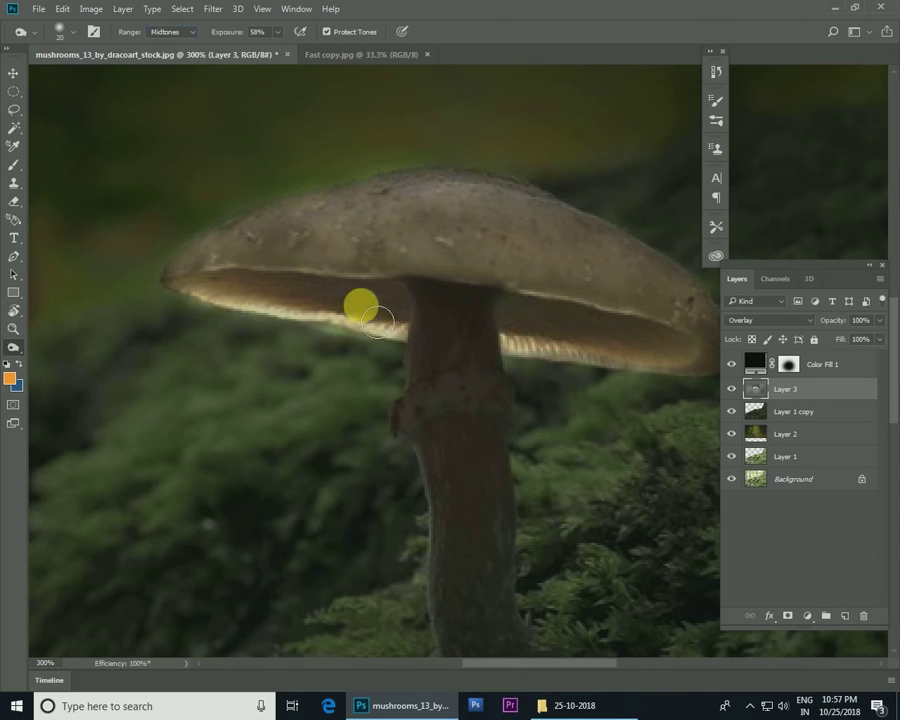
pyautogui.moveTo(228, 305); pyautogui.dragTo(375, 318)
pyautogui.click(163, 33)
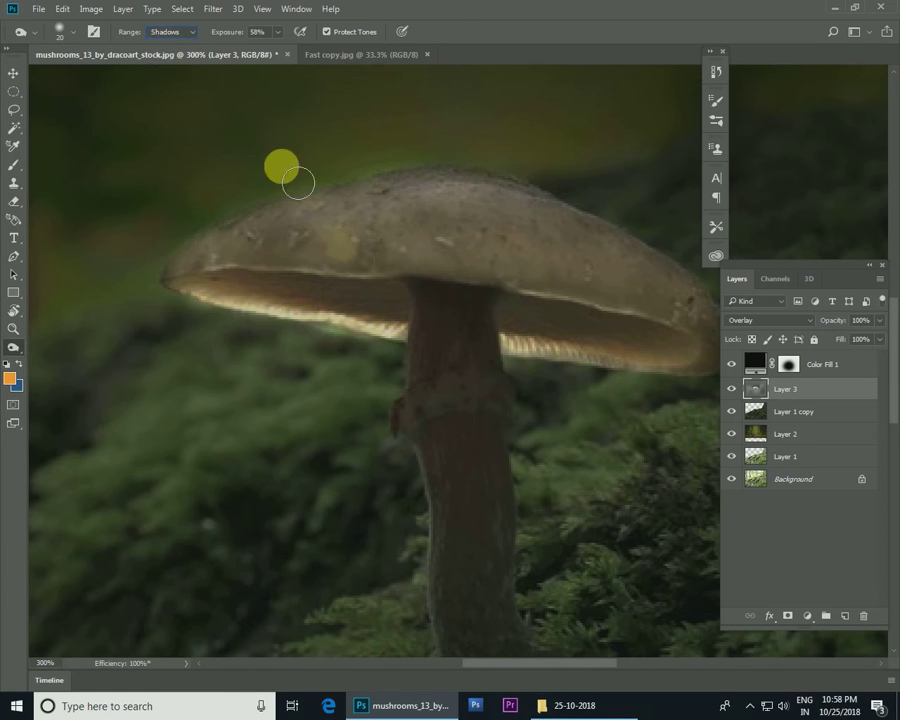
pyautogui.moveTo(392, 324)
pyautogui.mouseDown()
pyautogui.moveTo(236, 296)
pyautogui.moveTo(399, 340)
pyautogui.moveTo(613, 372)
pyautogui.mouseUp()
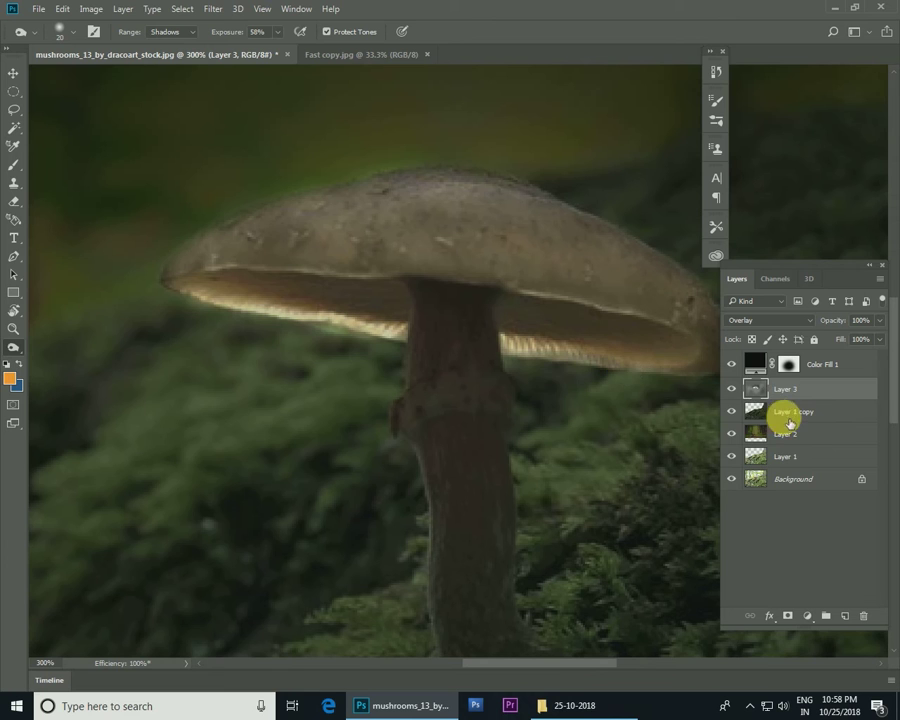
pyautogui.moveTo(613, 372); pyautogui.dragTo(584, 360)
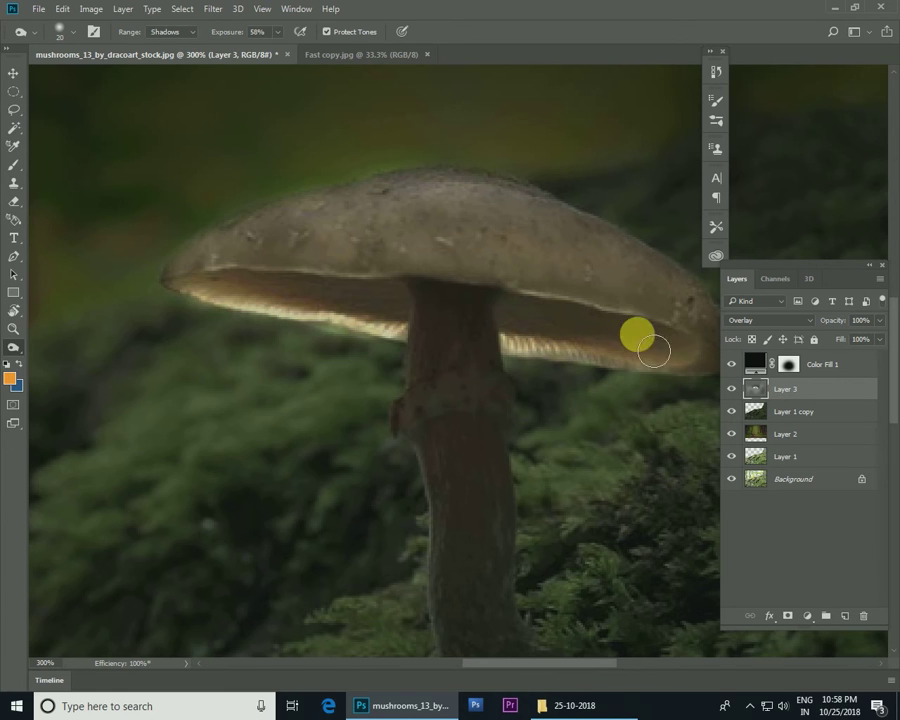
pyautogui.moveTo(637, 331); pyautogui.dragTo(561, 308)
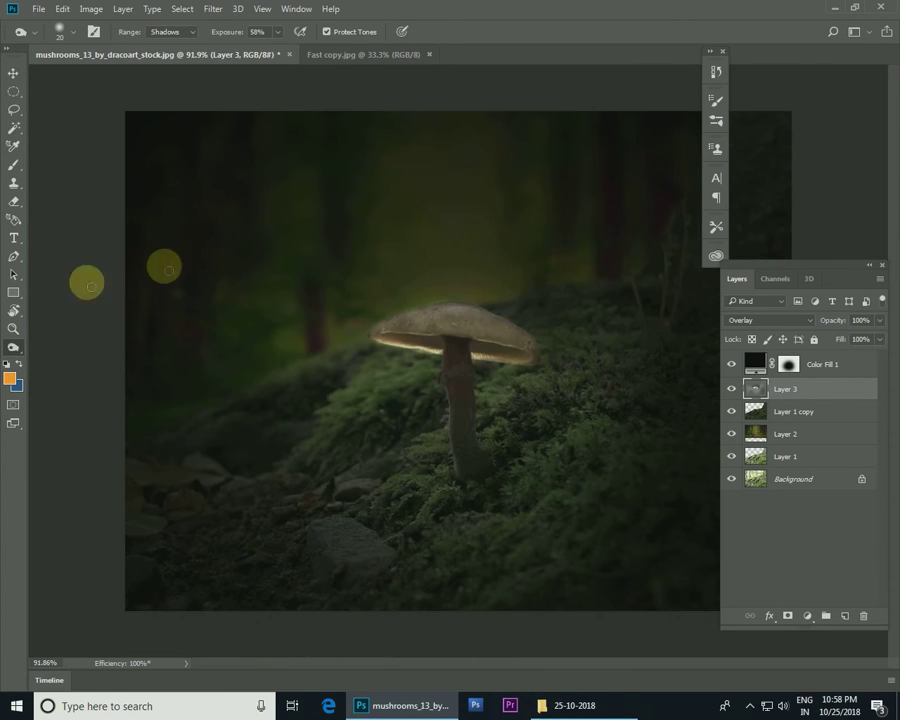
pyautogui.click(13, 73)
pyautogui.click(13, 347)
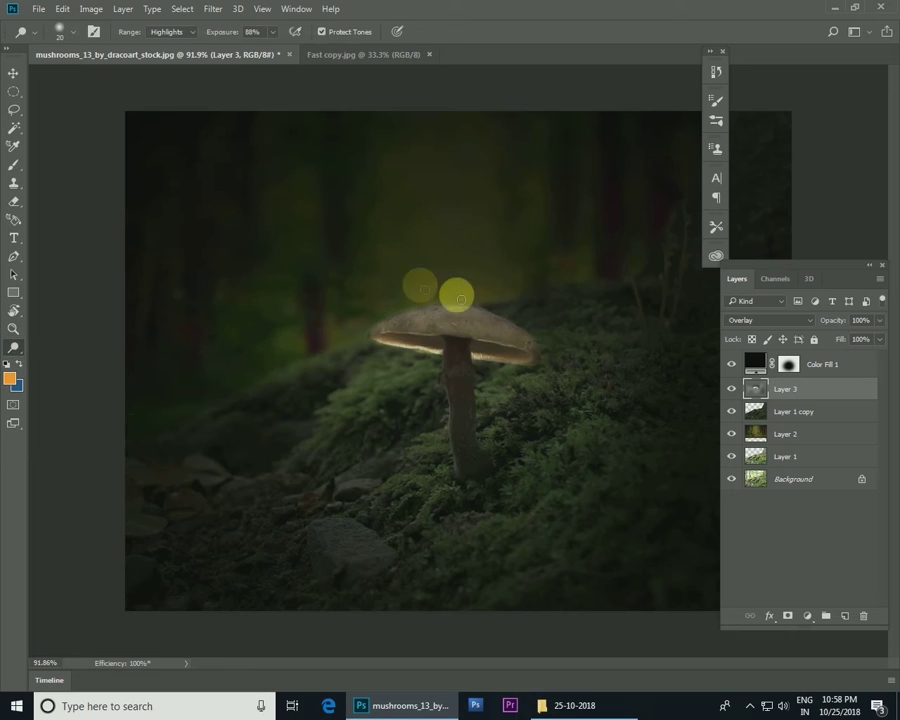
# Zoom in on the cap and dodge its underside with Shadows range at 88% exposure.
pyautogui.press('z')
pyautogui.click(419, 274)
pyautogui.moveTo(419, 274); pyautogui.dragTo(397, 307)
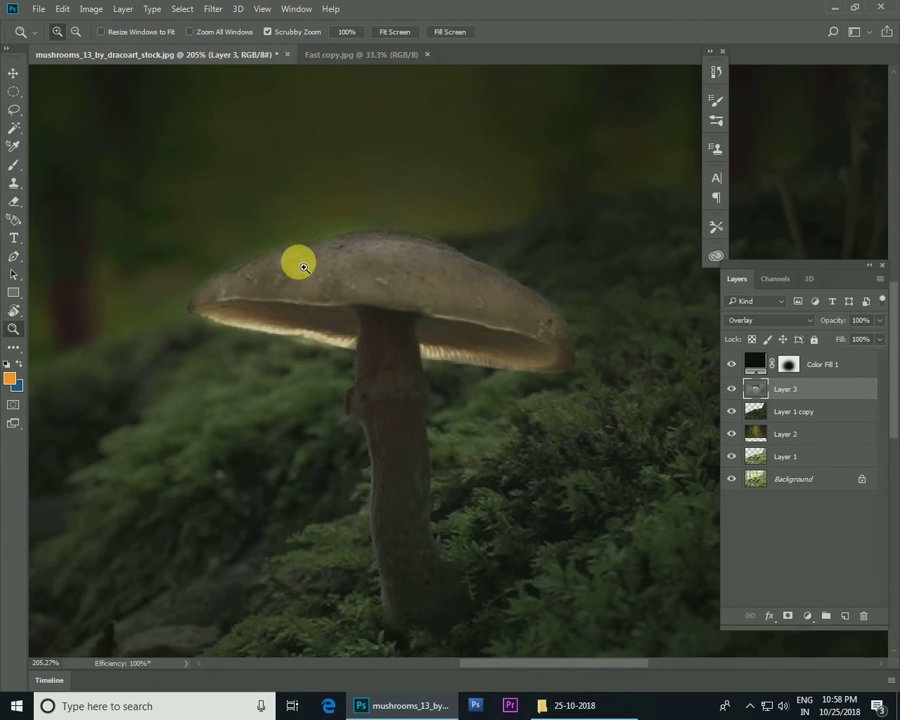
pyautogui.press('o')
pyautogui.moveTo(266, 314)
pyautogui.mouseDown()
pyautogui.moveTo(327, 335)
pyautogui.moveTo(297, 315)
pyautogui.mouseUp()
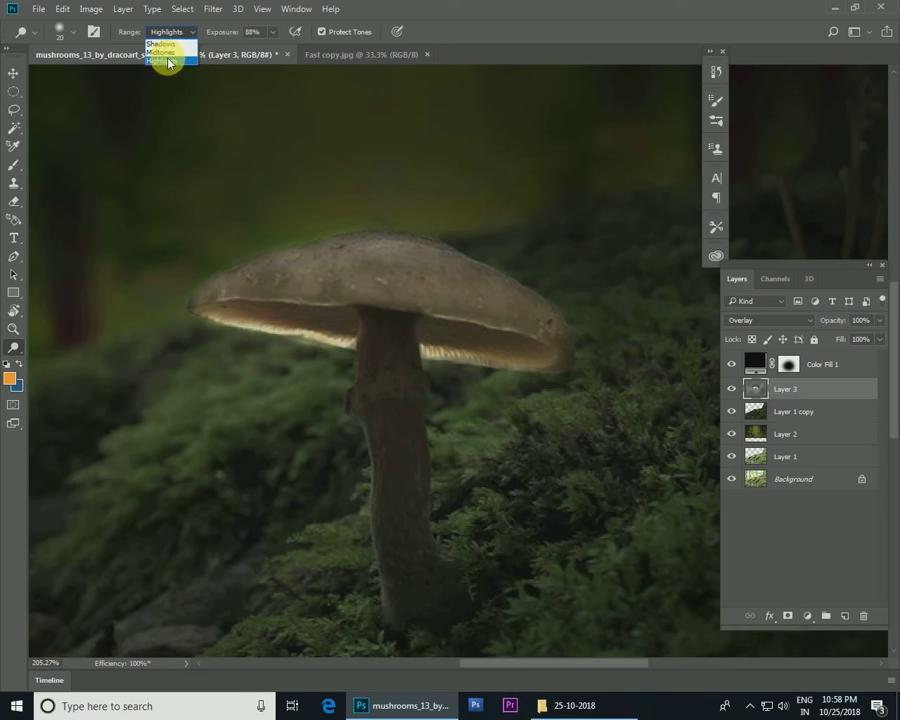
pyautogui.click(168, 62)
pyautogui.click(170, 31)
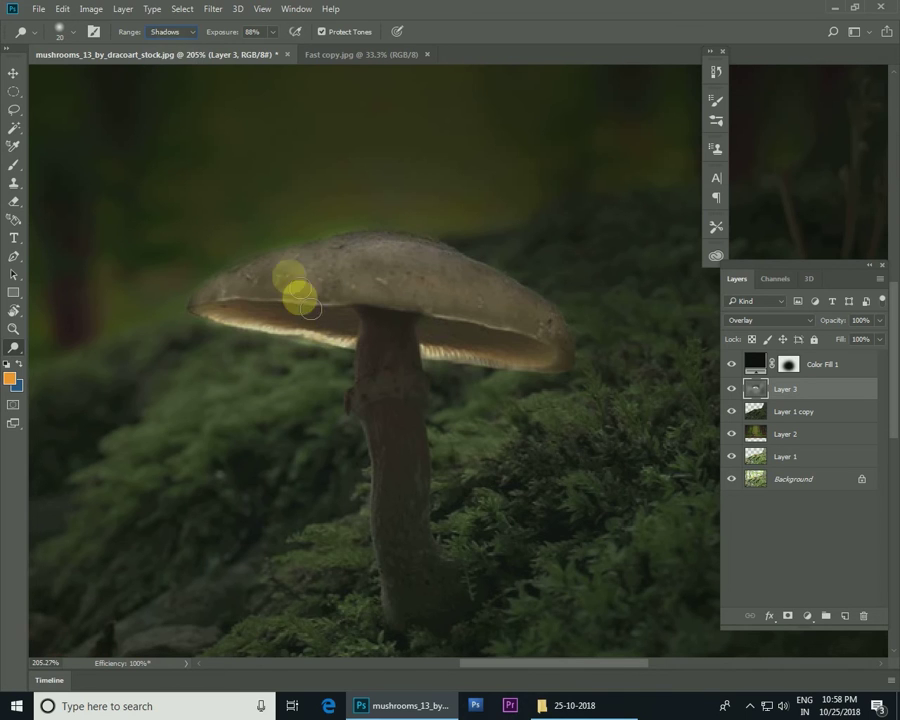
pyautogui.moveTo(309, 347)
pyautogui.mouseDown()
pyautogui.moveTo(281, 323)
pyautogui.moveTo(515, 371)
pyautogui.moveTo(456, 343)
pyautogui.moveTo(540, 366)
pyautogui.moveTo(448, 341)
pyautogui.moveTo(511, 367)
pyautogui.mouseUp()
# Fit the image on screen and dodge the cap underside across its full width with a 20 px brush.
pyautogui.rightClick(438, 331)
pyautogui.click(452, 335)
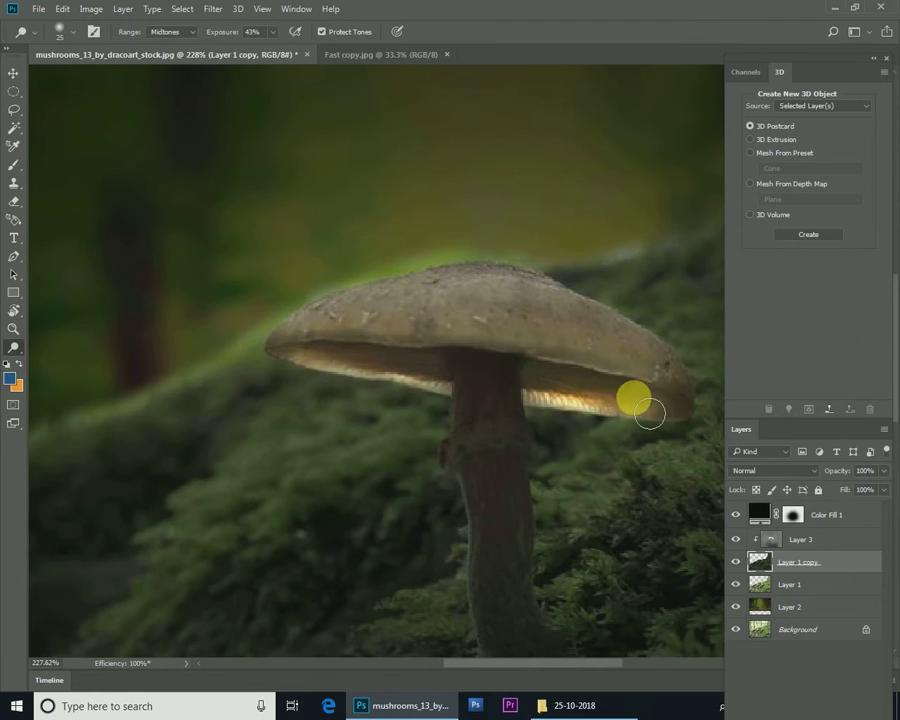
pyautogui.moveTo(648, 411)
pyautogui.mouseDown()
pyautogui.moveTo(314, 364)
pyautogui.moveTo(370, 360)
pyautogui.moveTo(452, 392)
pyautogui.moveTo(307, 368)
pyautogui.moveTo(414, 364)
pyautogui.moveTo(550, 393)
pyautogui.moveTo(616, 385)
pyautogui.moveTo(558, 387)
pyautogui.moveTo(668, 402)
pyautogui.moveTo(606, 395)
pyautogui.mouseUp()
pyautogui.press(']')
pyautogui.moveTo(538, 377)
pyautogui.mouseDown()
pyautogui.moveTo(655, 402)
pyautogui.moveTo(380, 372)
pyautogui.moveTo(416, 360)
pyautogui.moveTo(450, 386)
pyautogui.moveTo(368, 374)
pyautogui.mouseUp()
pyautogui.moveTo(290, 355)
pyautogui.mouseDown()
pyautogui.moveTo(412, 361)
pyautogui.moveTo(557, 340)
pyautogui.mouseUp()
# Zoom the view to 79% and enlarge the Layers panel.
pyautogui.rightClick(567, 340)
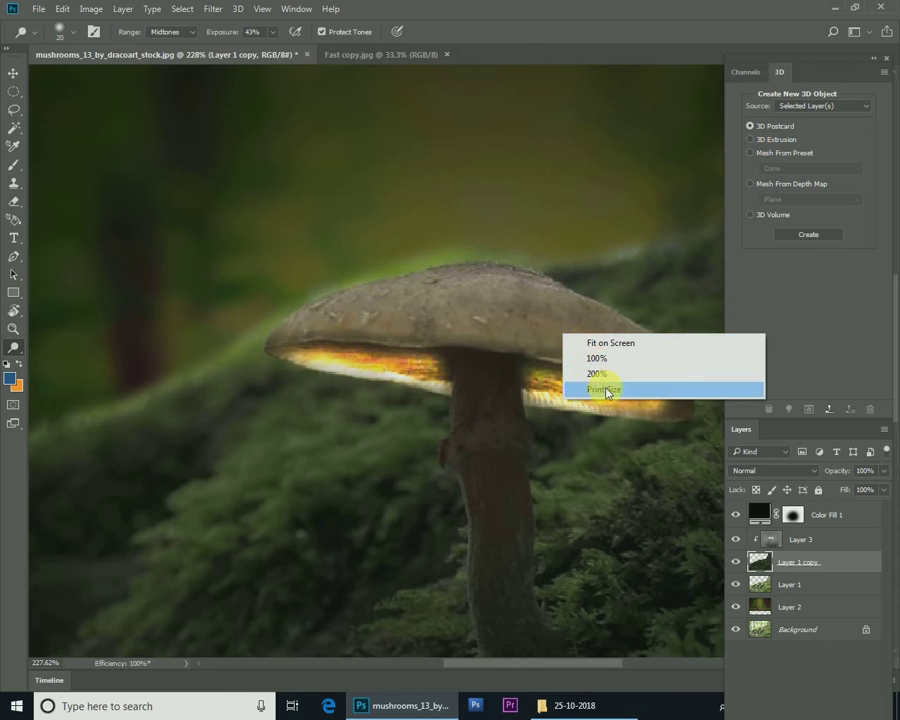
pyautogui.click(618, 388)
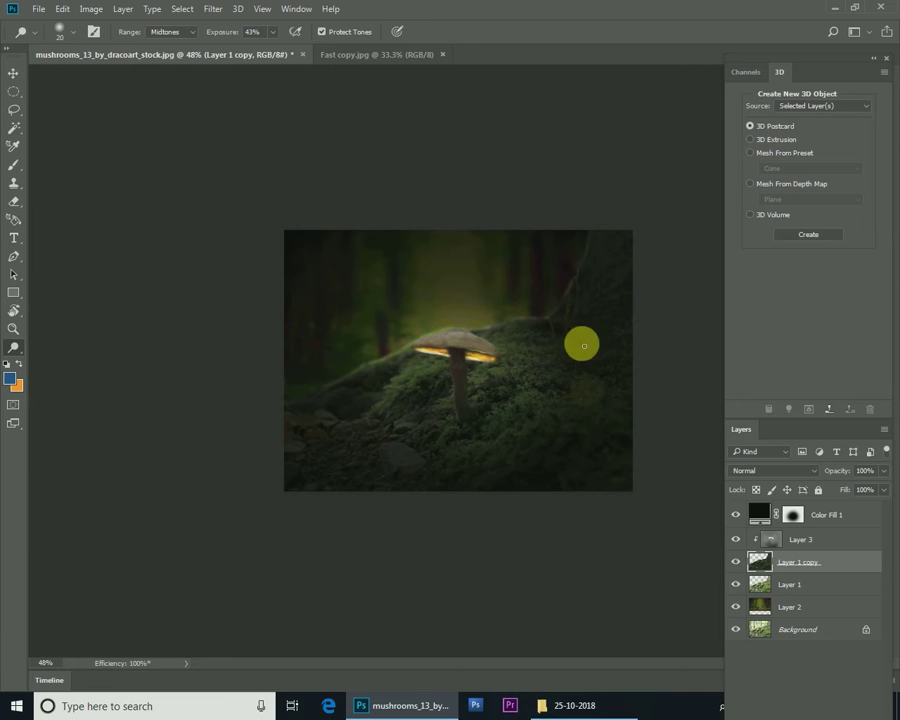
pyautogui.press('z')
pyautogui.moveTo(506, 373); pyautogui.dragTo(412, 317)
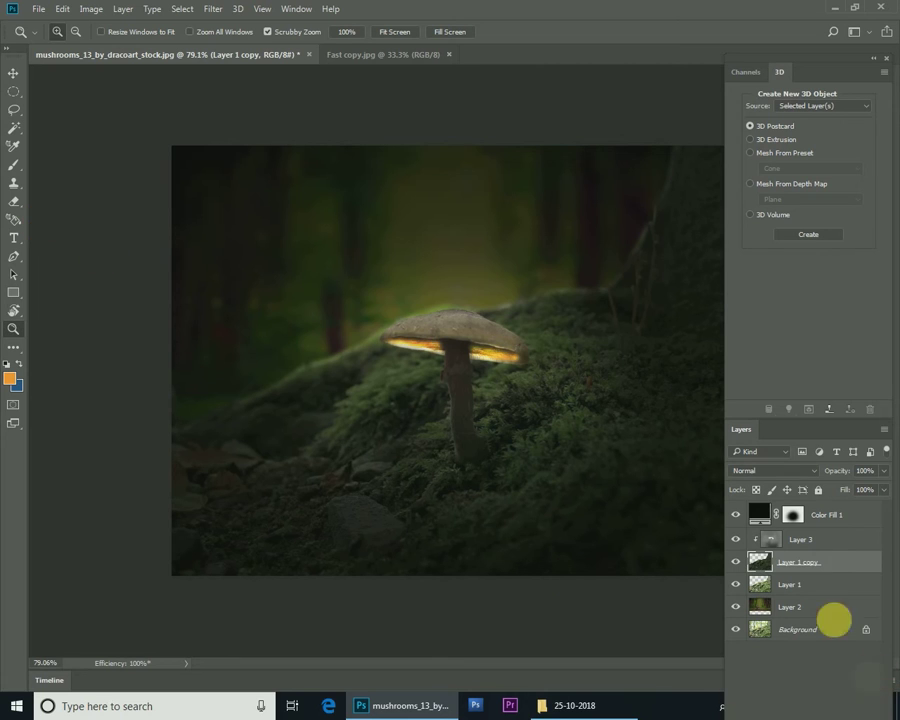
pyautogui.moveTo(816, 432); pyautogui.dragTo(804, 257)
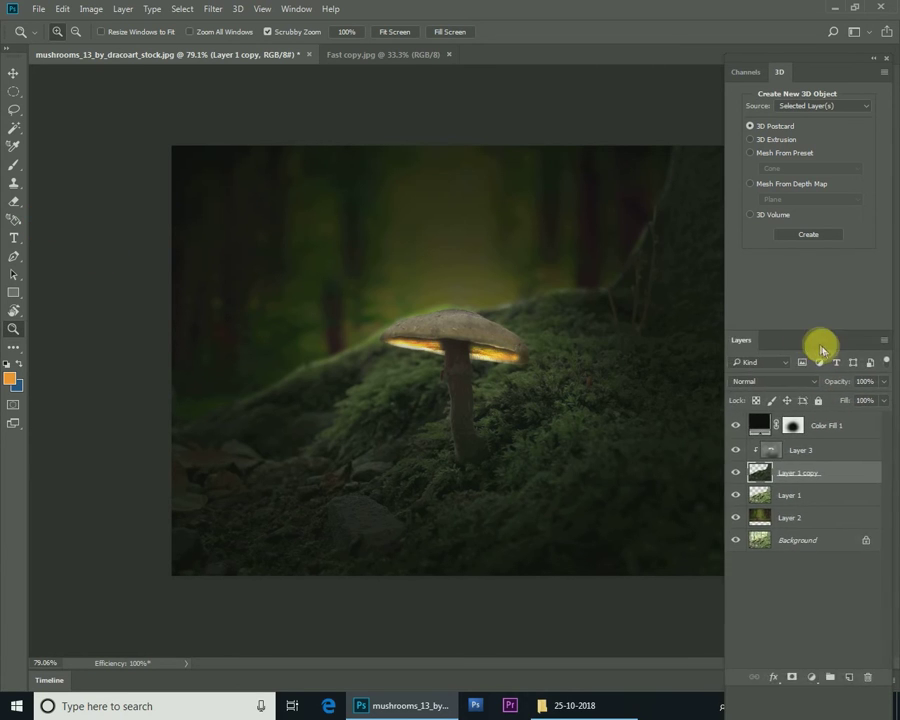
# Add Layer 4 and brush an orange Overlay glow around the stem, then undo it.
pyautogui.click(849, 594)
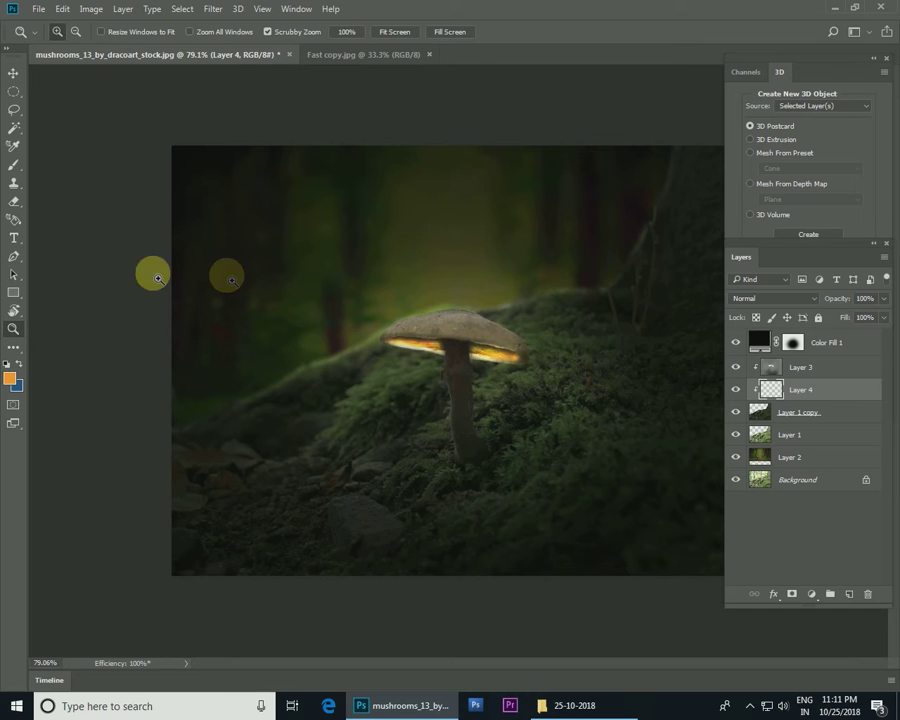
pyautogui.click(15, 172)
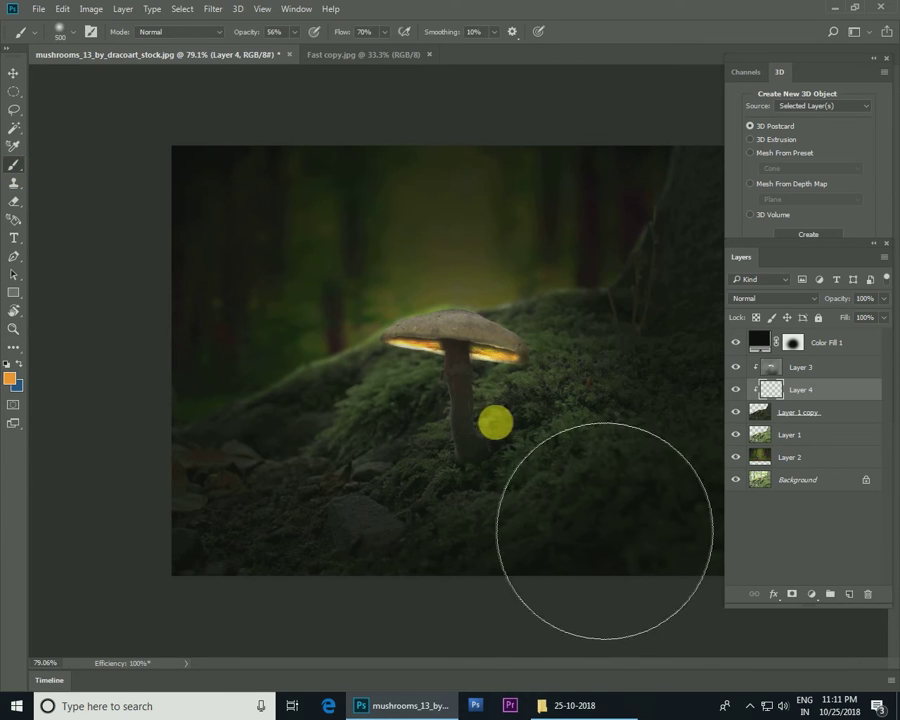
pyautogui.moveTo(402, 417)
pyautogui.mouseDown()
pyautogui.moveTo(414, 468)
pyautogui.moveTo(432, 484)
pyautogui.moveTo(526, 450)
pyautogui.mouseUp()
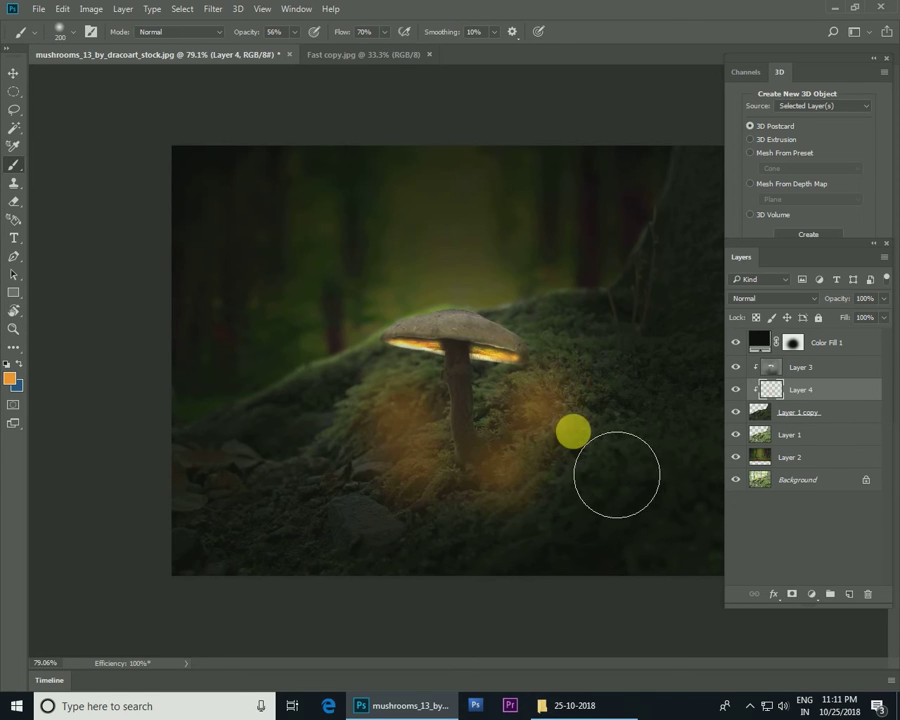
pyautogui.moveTo(458, 512); pyautogui.dragTo(500, 545)
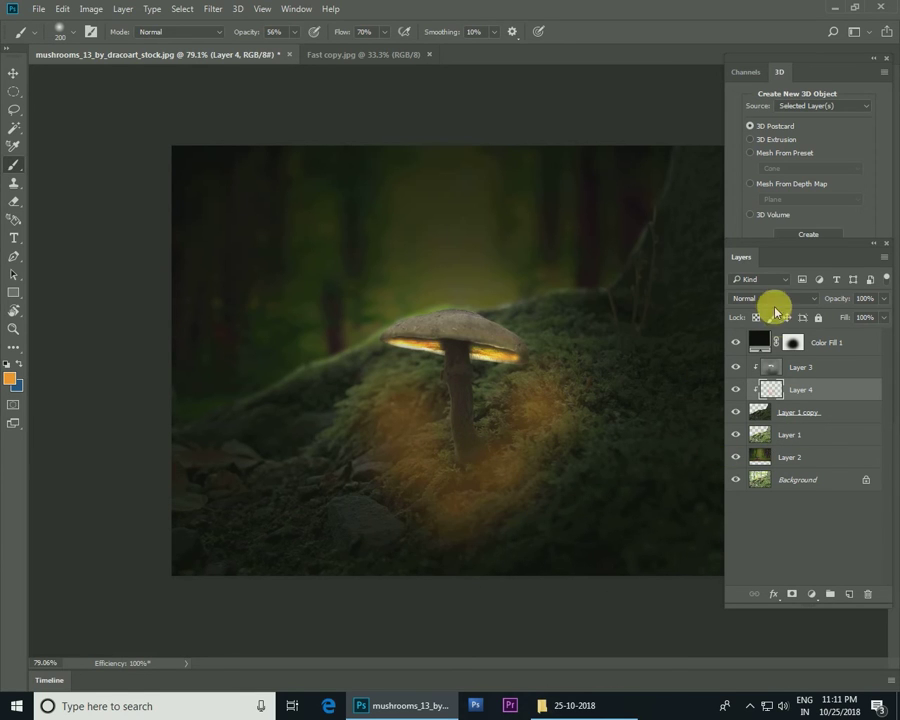
pyautogui.click(775, 298)
pyautogui.click(750, 436)
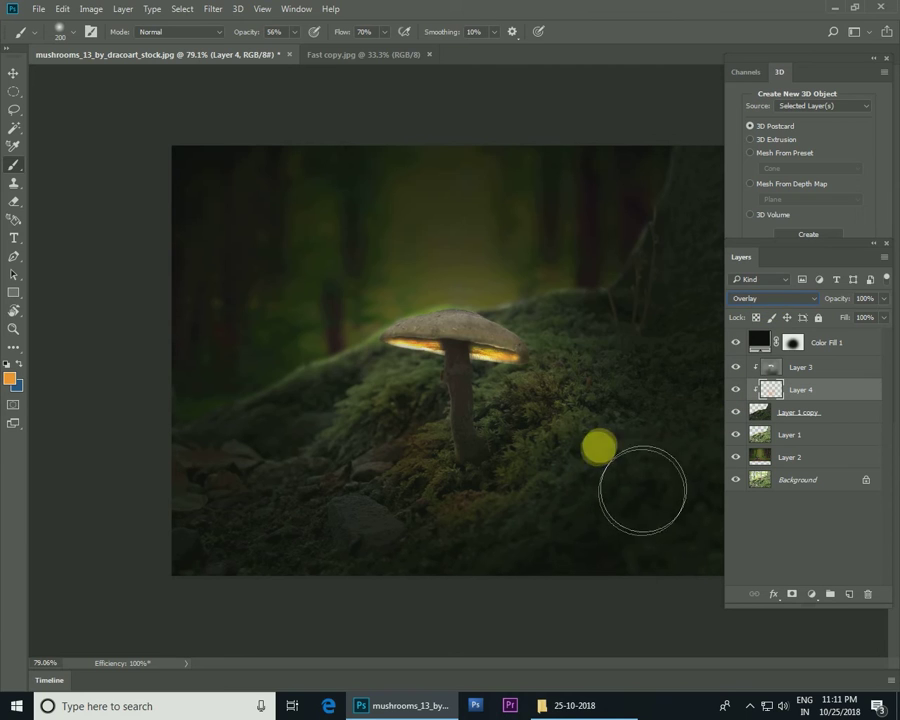
pyautogui.hotkey('shift', 'alt', 'n')
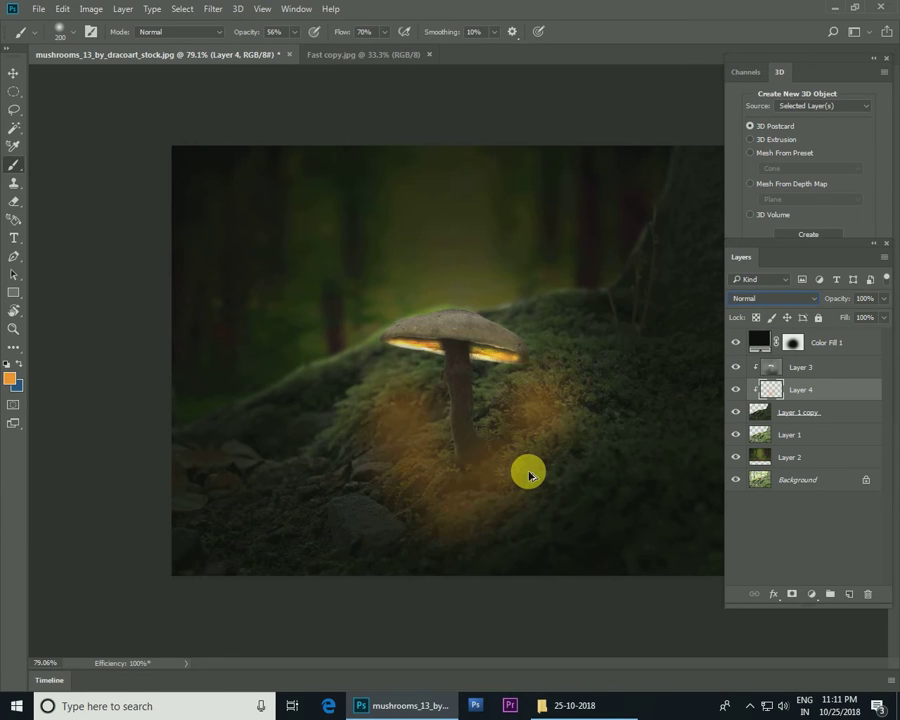
pyautogui.hotkey('ctrl', 'alt', 'z')
pyautogui.hotkey('ctrl', 'alt', 'z')
pyautogui.hotkey('ctrl', 'alt', 'z')
pyautogui.hotkey('ctrl', 'alt', 'z')
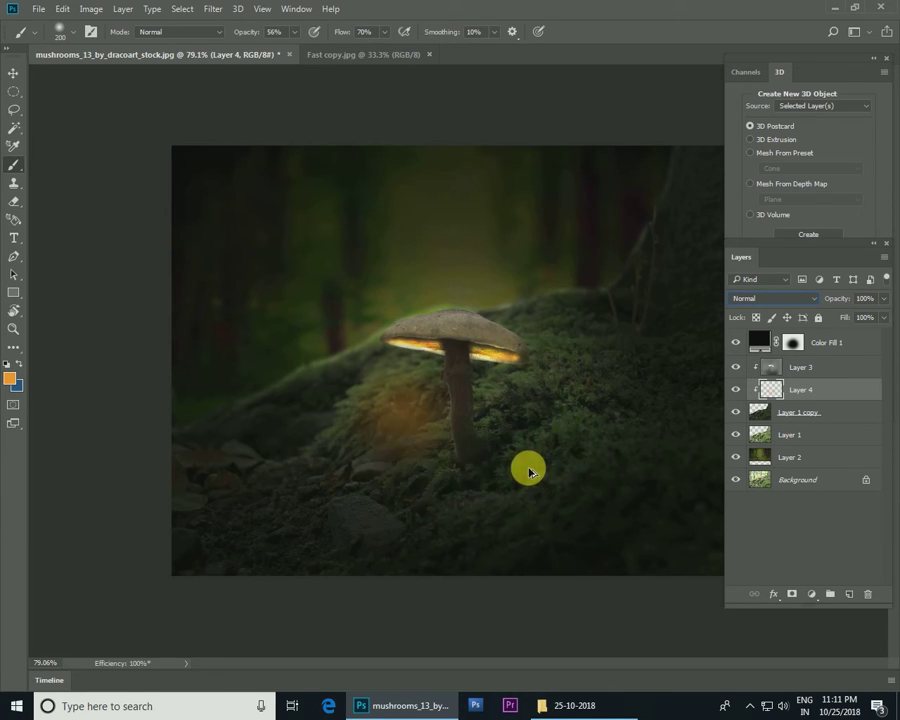
pyautogui.hotkey('ctrl', 'alt', 'z')
pyautogui.hotkey('ctrl', 'alt', 'z')
pyautogui.hotkey('ctrl', 'alt', 'z')
# Set the foreground to yellow-orange and paint a soft glow around the mushroom stem on Layer 4.
pyautogui.click(12, 378)
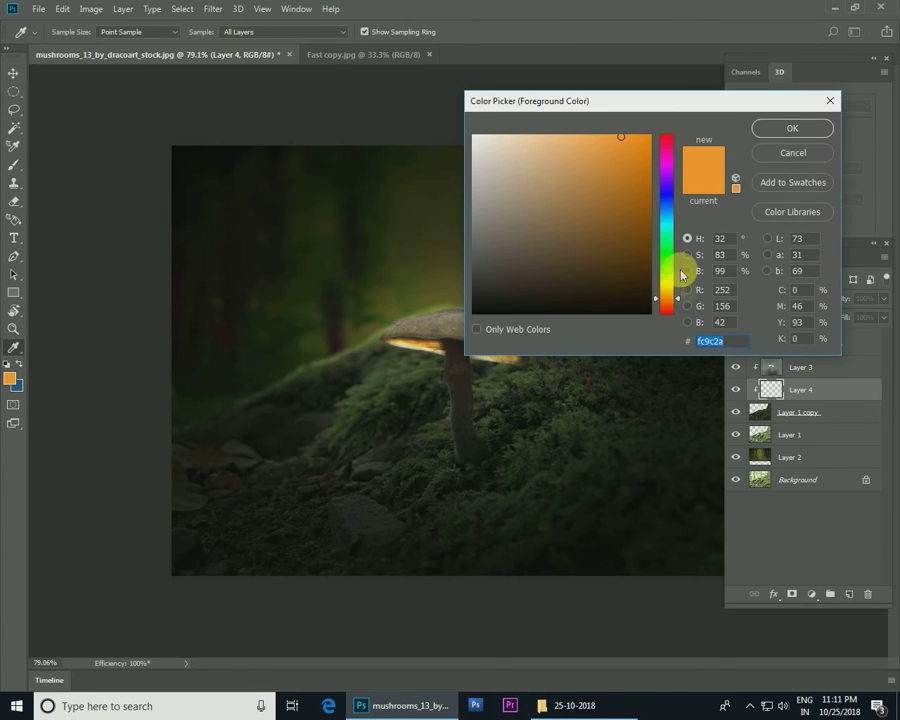
pyautogui.moveTo(656, 304); pyautogui.dragTo(656, 295)
pyautogui.click(791, 128)
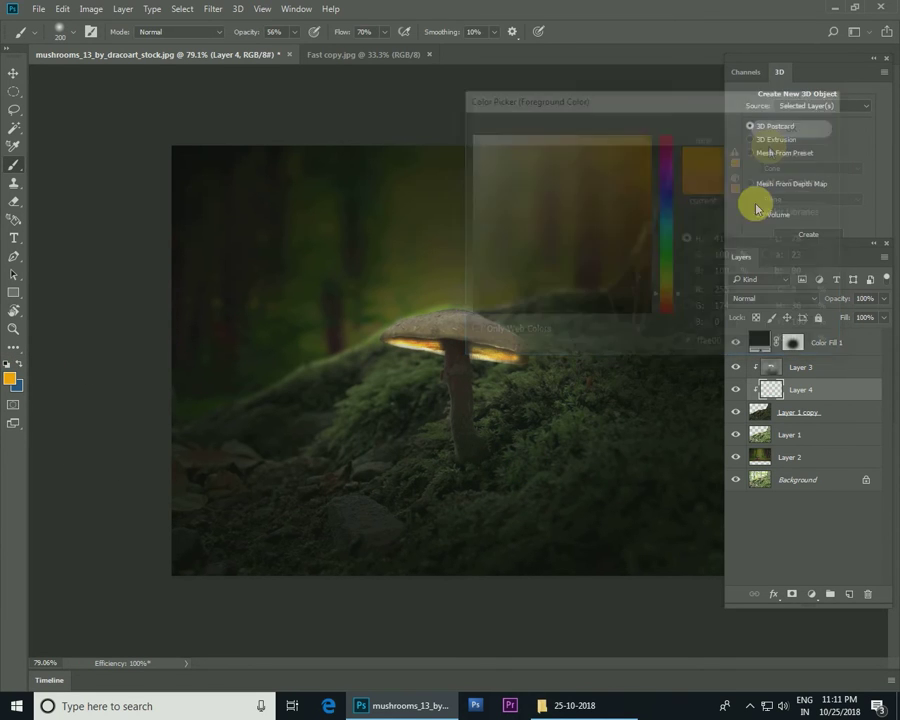
pyautogui.moveTo(457, 476)
pyautogui.mouseDown()
pyautogui.moveTo(462, 527)
pyautogui.moveTo(533, 537)
pyautogui.moveTo(573, 469)
pyautogui.mouseUp()
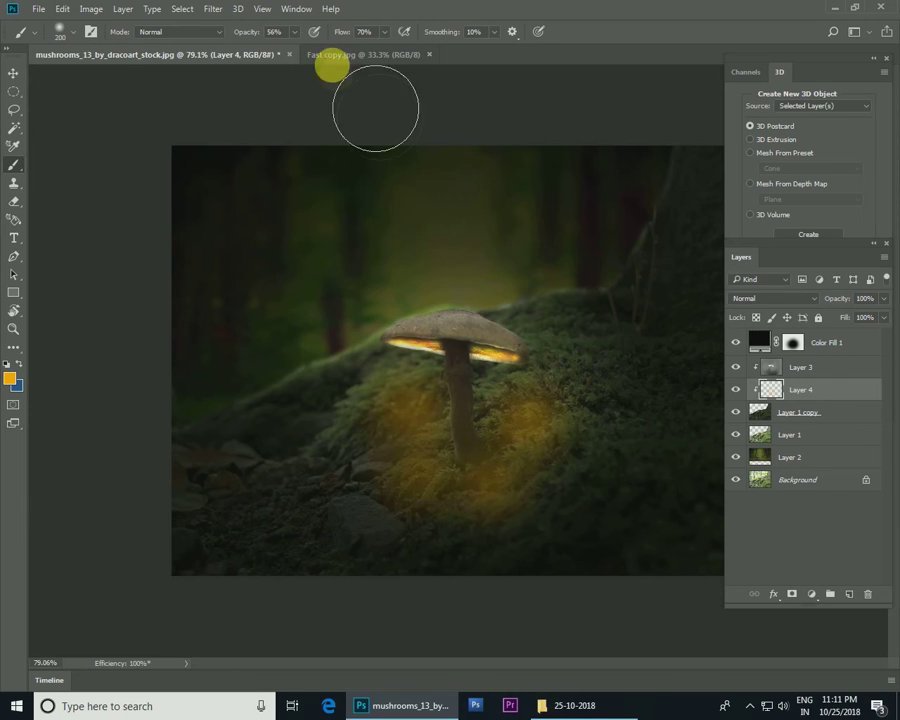
# Blend Layer 4 in Overlay and add a Levels adjustment layer above it.
pyautogui.click(779, 302)
pyautogui.click(763, 441)
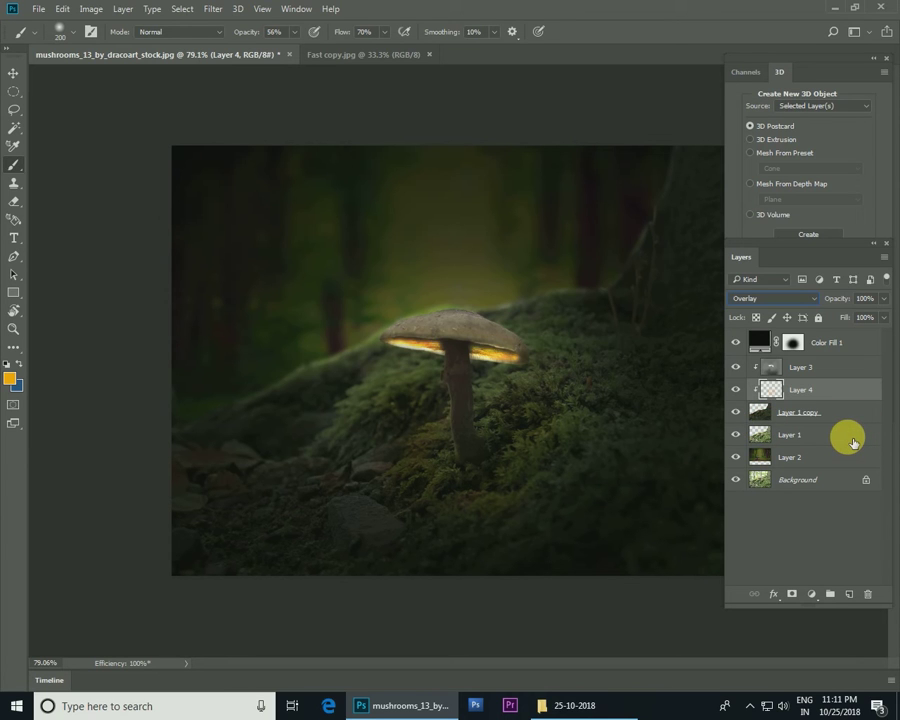
pyautogui.rightClick(830, 397)
pyautogui.click(844, 386)
pyautogui.click(814, 596)
# Add a Levels adjustment with the white input slider dragged left to brighten highlights.
pyautogui.click(760, 355)
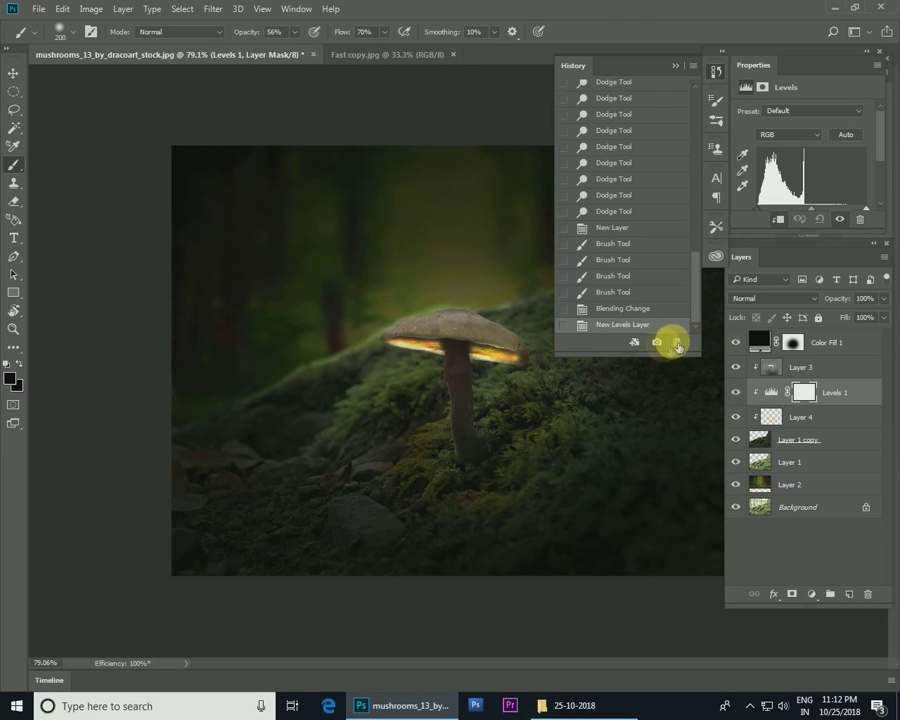
pyautogui.moveTo(851, 214); pyautogui.dragTo(823, 214)
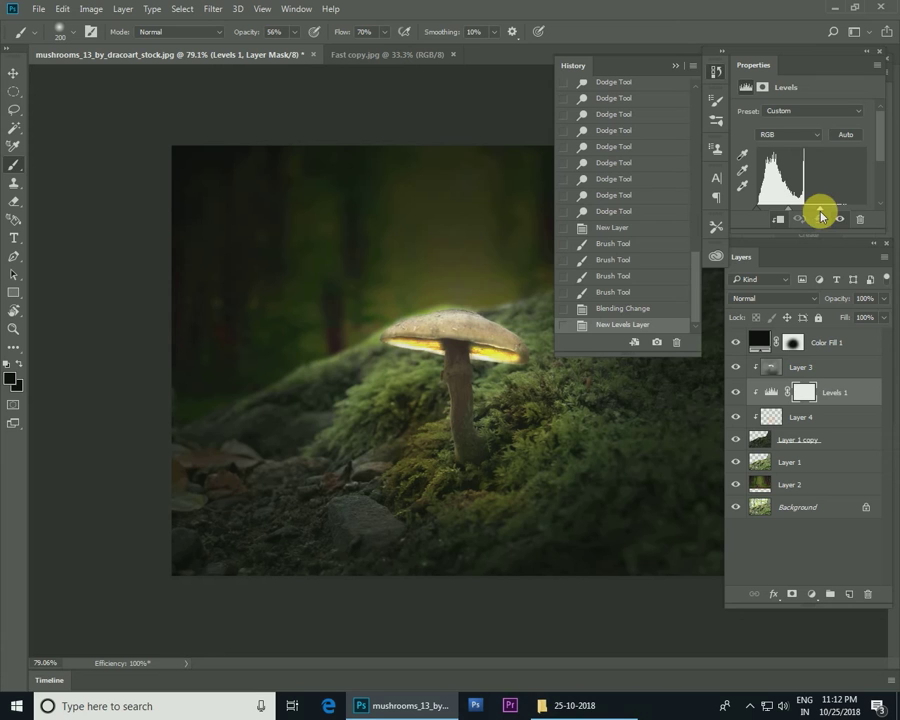
pyautogui.click(877, 68)
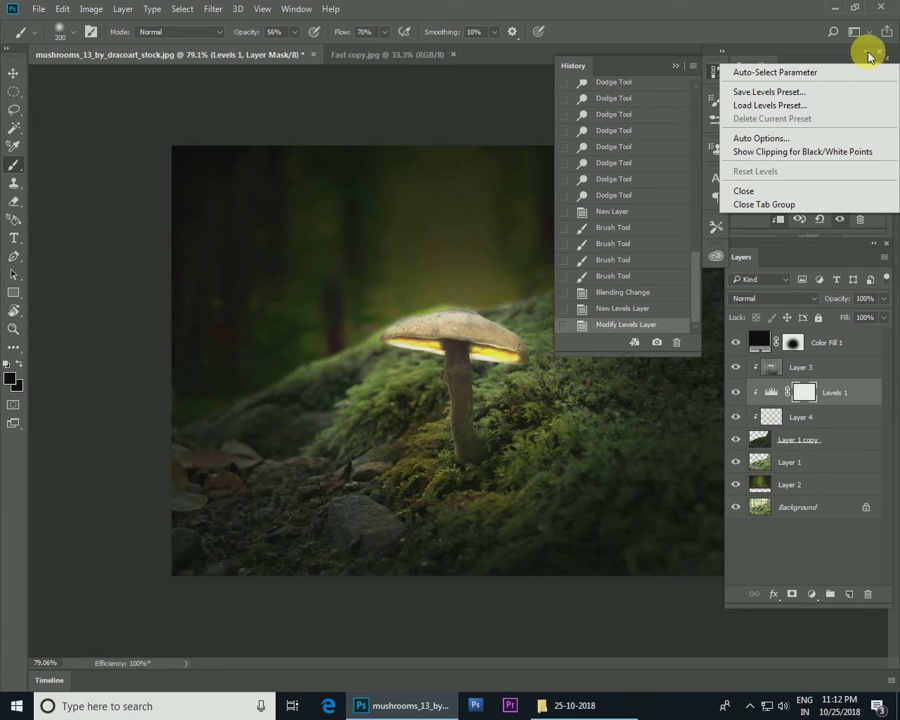
pyautogui.click(872, 55)
# Close the History panel and select Layer 4, the glow layer.
pyautogui.click(676, 66)
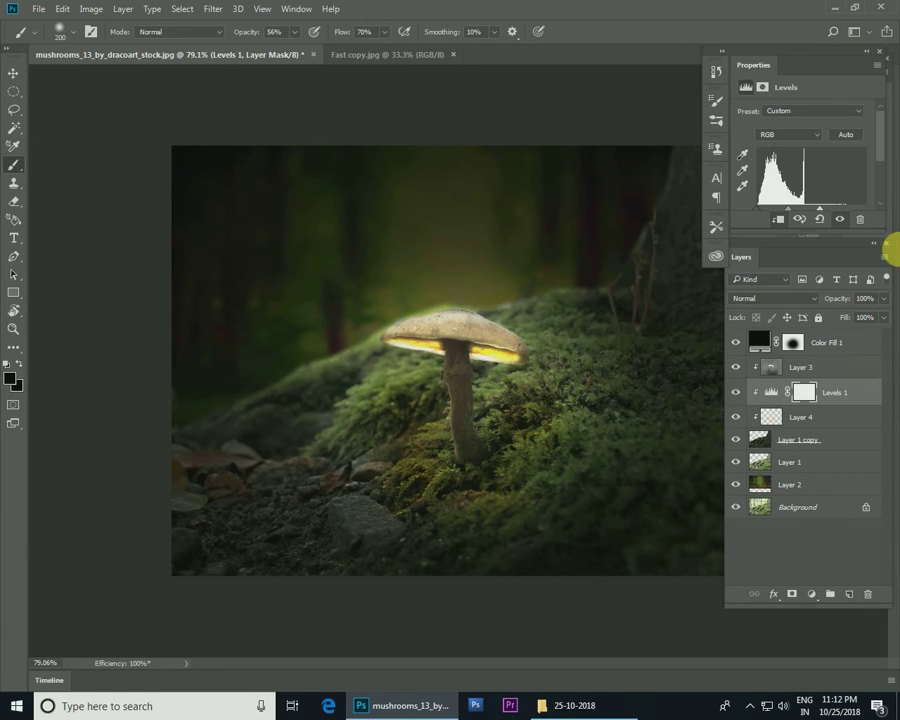
pyautogui.click(858, 395)
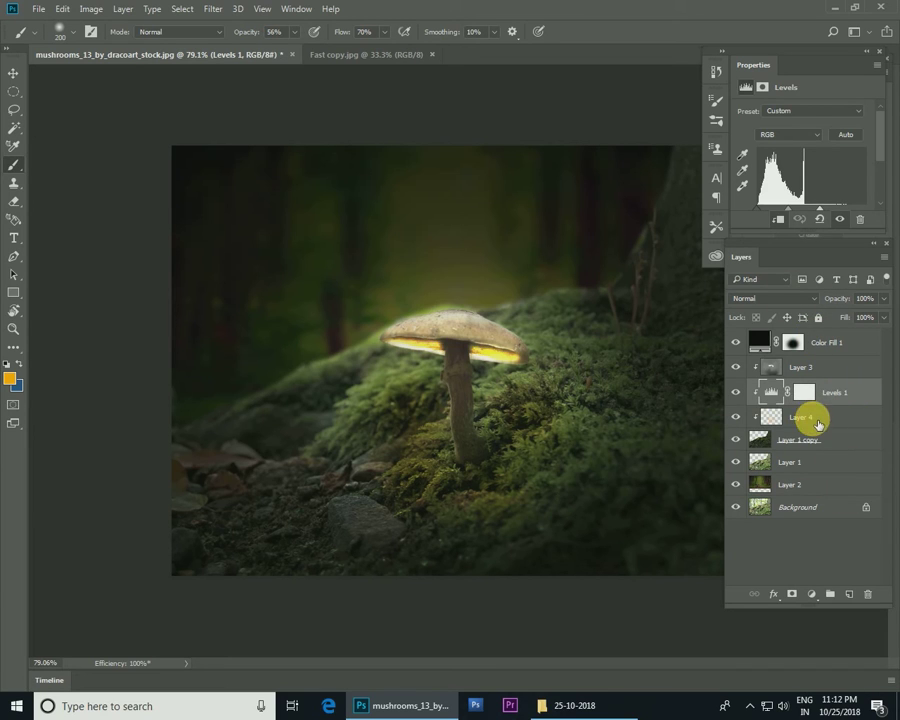
pyautogui.click(810, 415)
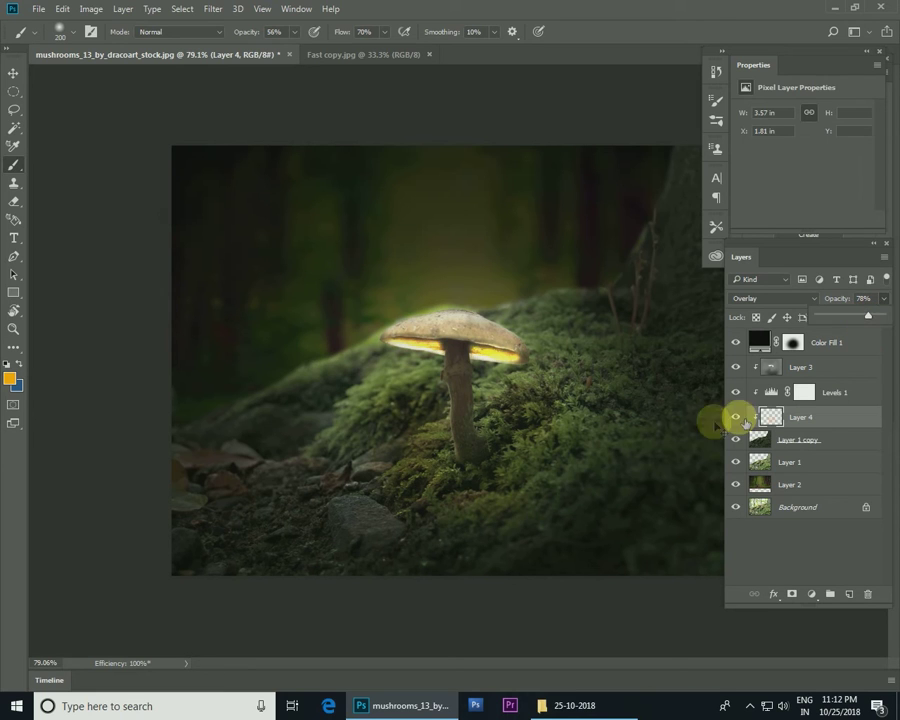
# Enlarge the Layer 4 glow to about 126% and shift it slightly up and left.
pyautogui.hotkey('ctrl', 't')
pyautogui.moveTo(621, 325); pyautogui.dragTo(696, 333)
pyautogui.moveTo(559, 415); pyautogui.dragTo(549, 396)
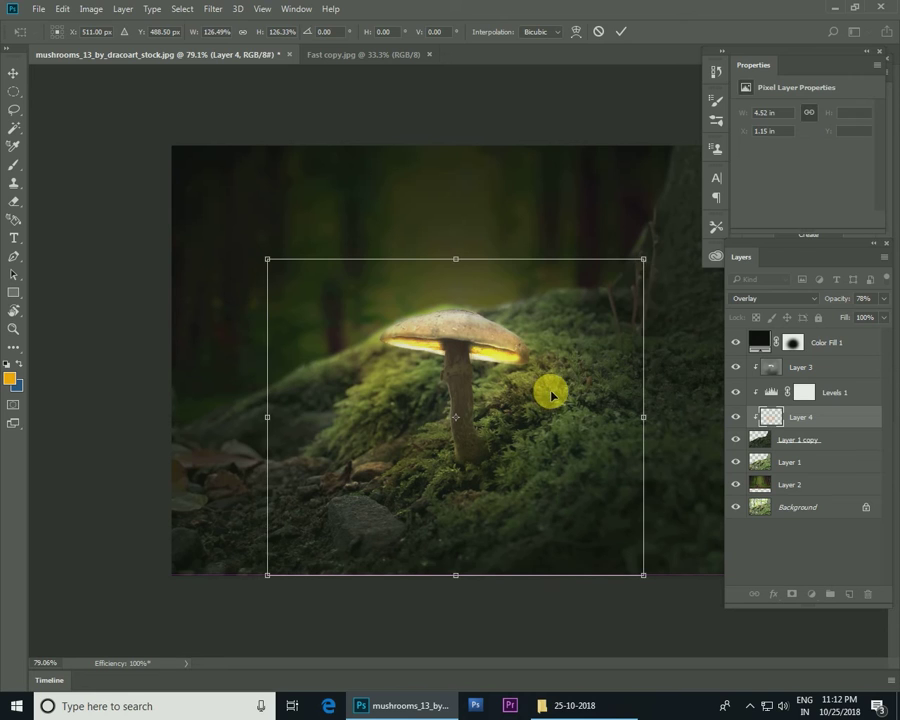
pyautogui.press('Return')
# Select Color Fill 1, toggle Layer 1 copy's visibility to compare, then select Layer 1 copy.
pyautogui.press('b')
pyautogui.click(14, 73)
pyautogui.click(484, 341)
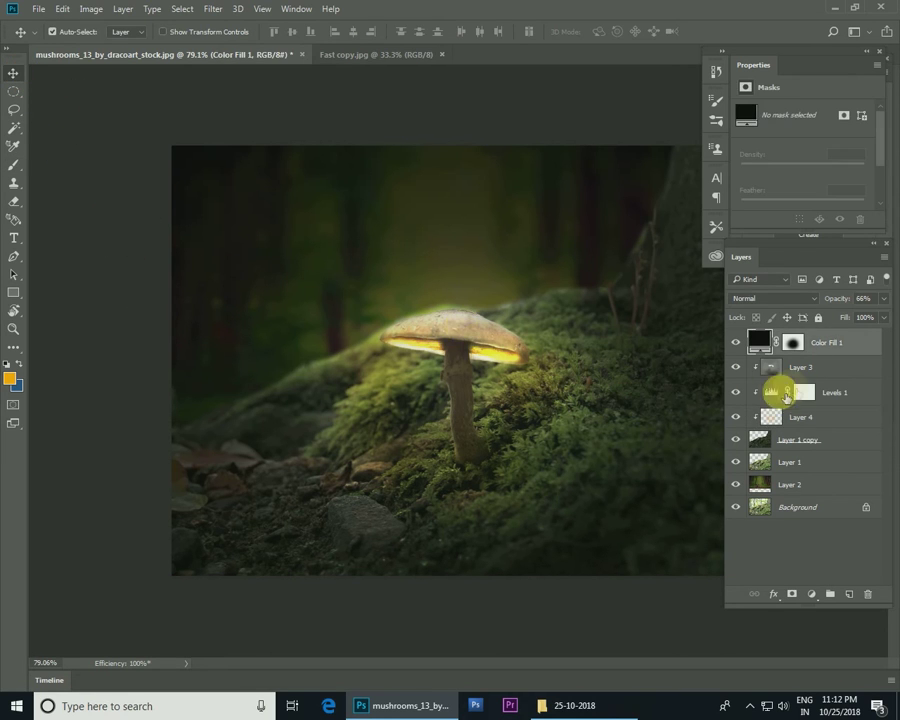
pyautogui.click(736, 439)
pyautogui.click(845, 454)
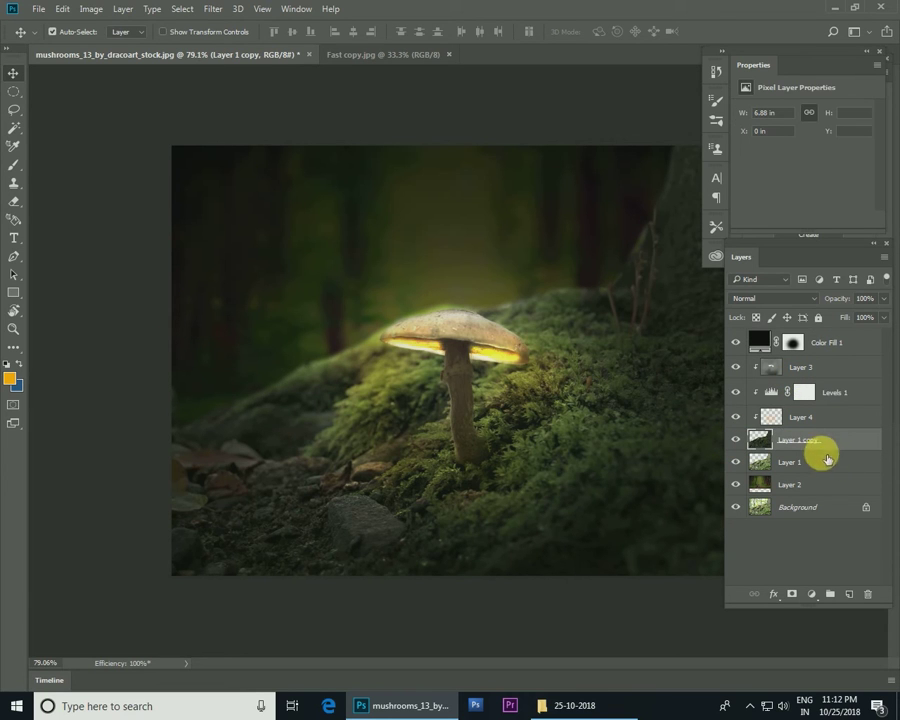
# Add a Levels 2 adjustment above Layer 1 copy and shift its sliders to deepen tones.
pyautogui.click(811, 594)
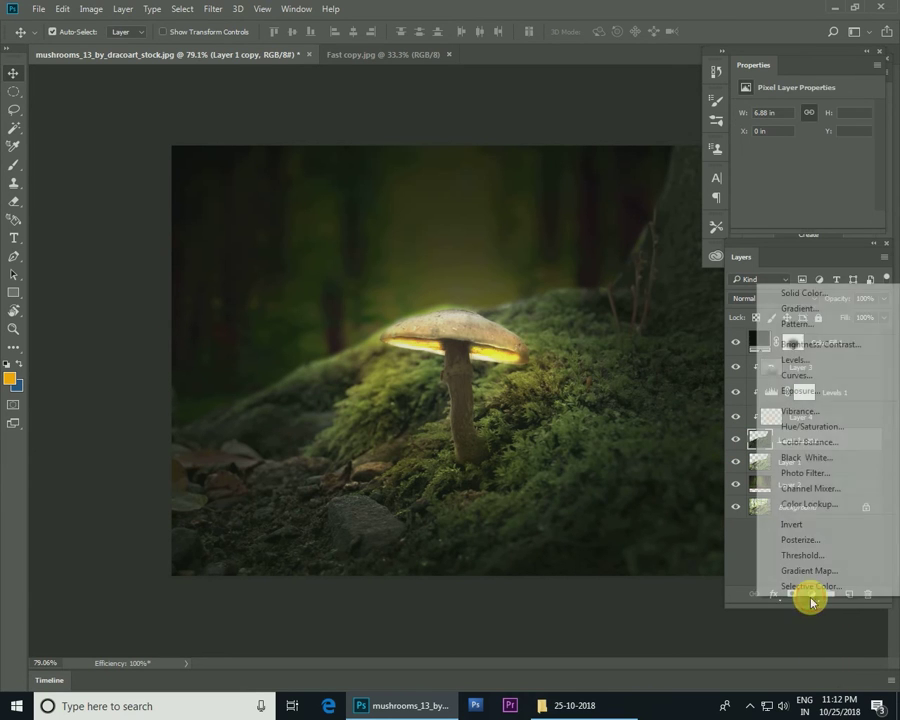
pyautogui.click(800, 362)
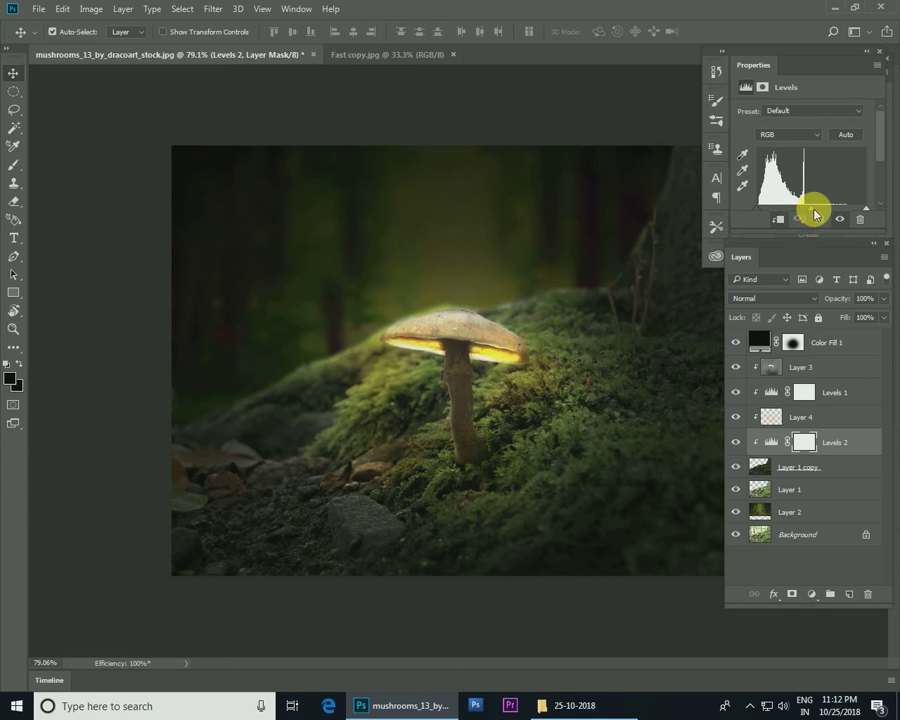
pyautogui.moveTo(815, 214); pyautogui.dragTo(816, 214)
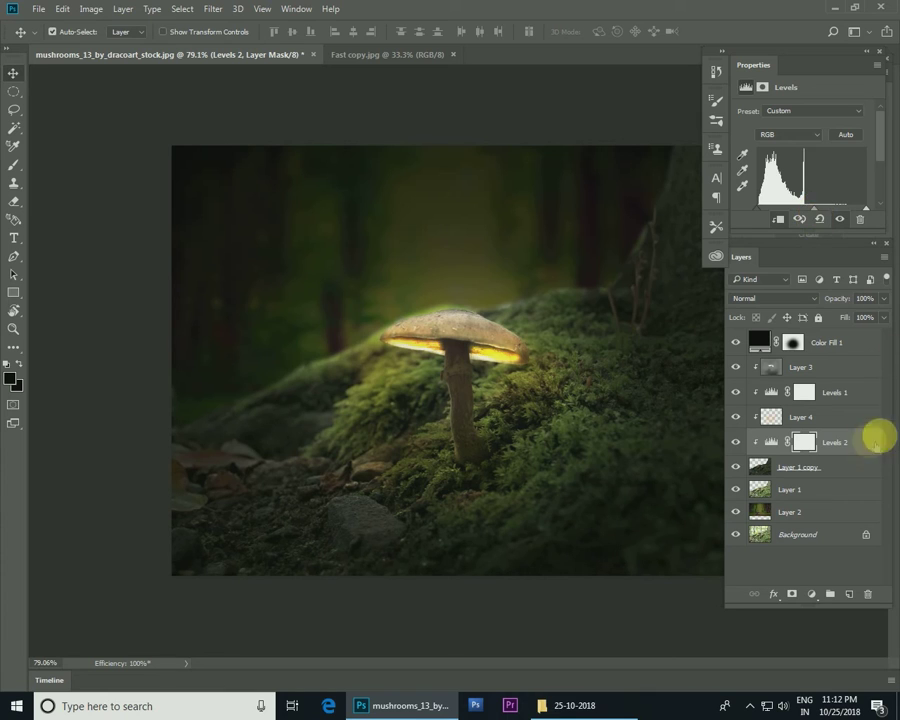
# Select Layer 1, zoom out to the whole image, then zoom back to fit.
pyautogui.click(810, 489)
pyautogui.rightClick(474, 430)
pyautogui.click(516, 482)
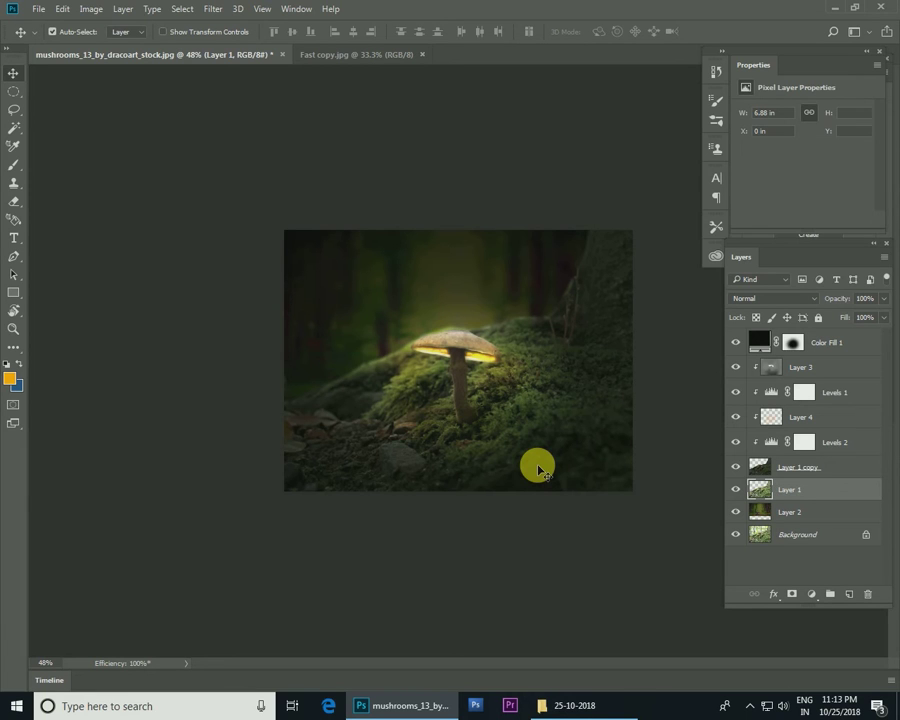
pyautogui.hotkey('ctrl', '0')
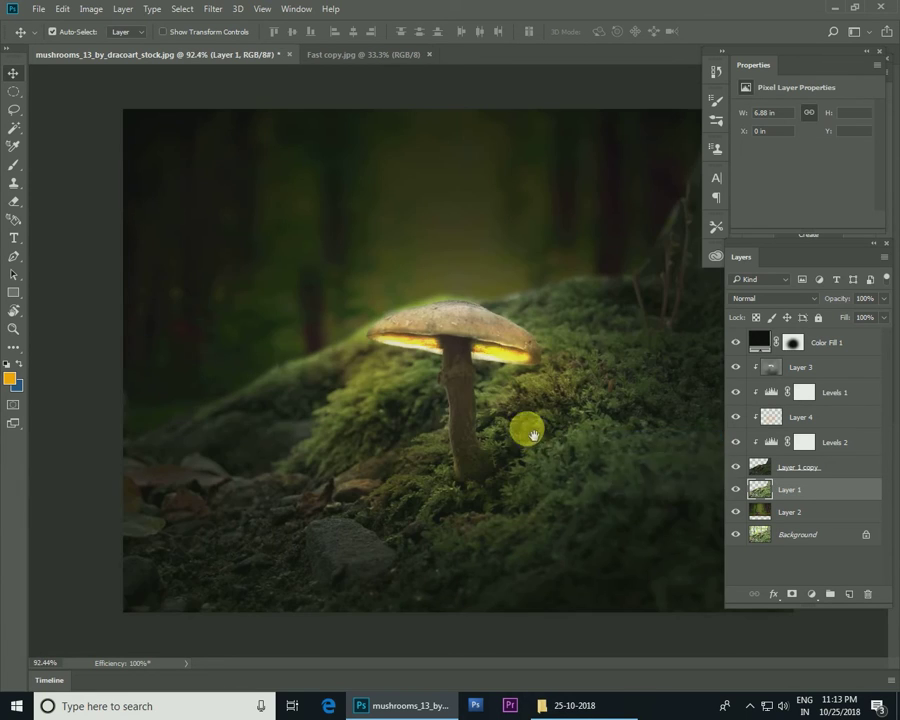
# Apply Curves (Ctrl+M) to Layer 1 copy, lowering midtones to input 139, output 121.
pyautogui.click(787, 467)
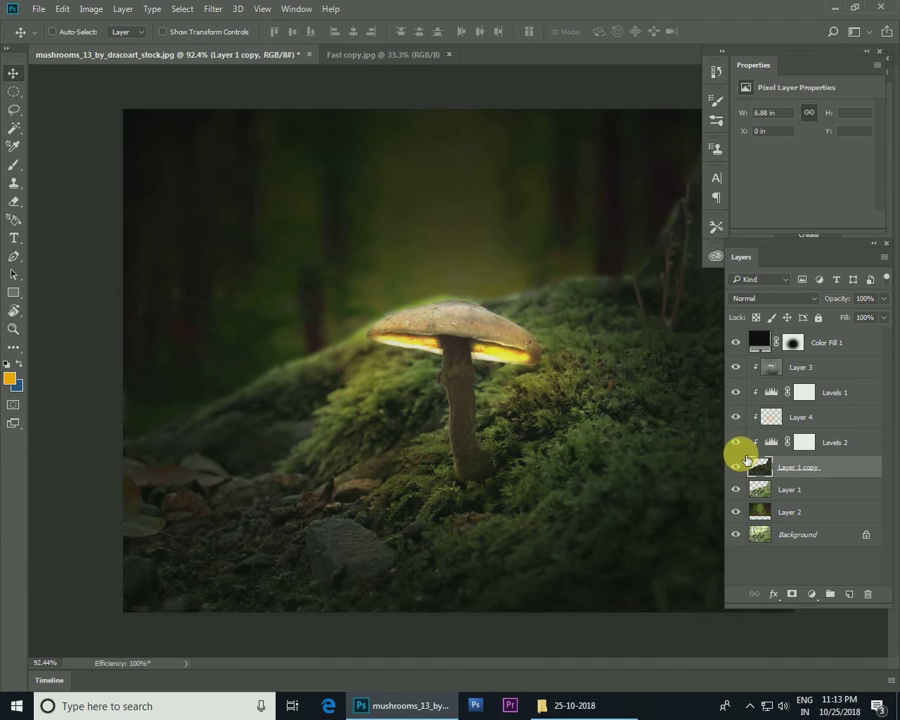
pyautogui.hotkey('ctrl', 'm')
pyautogui.moveTo(370, 340); pyautogui.dragTo(640, 130)
pyautogui.moveTo(616, 286); pyautogui.dragTo(623, 291)
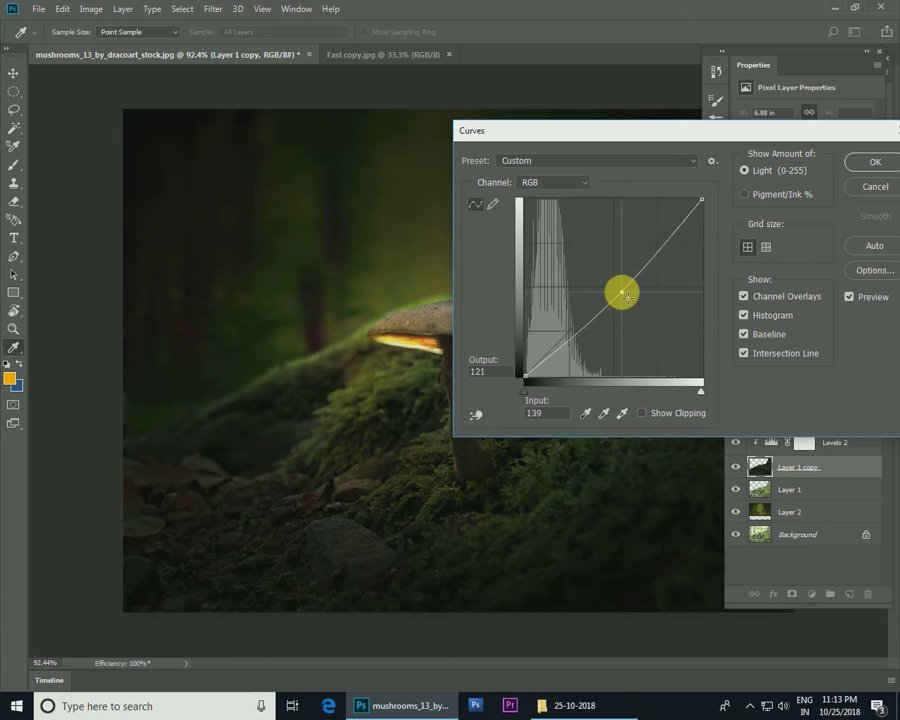
pyautogui.press('Return')
pyautogui.click(553, 395)
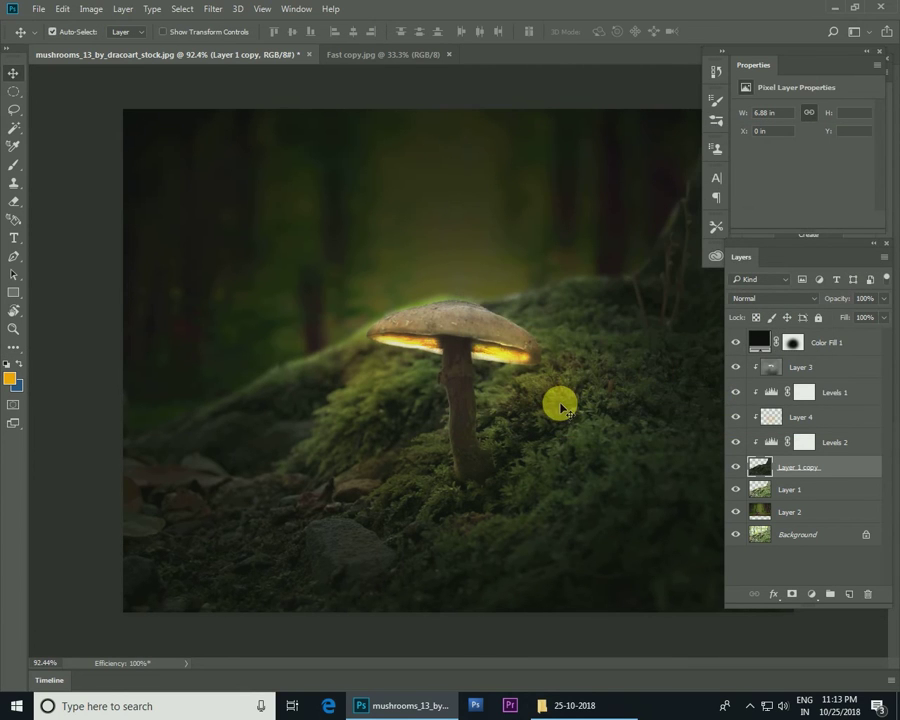
pyautogui.hotkey('ctrl', '-')
# Move and shrink the Layer 4 glow, then delete the layer.
pyautogui.click(800, 417)
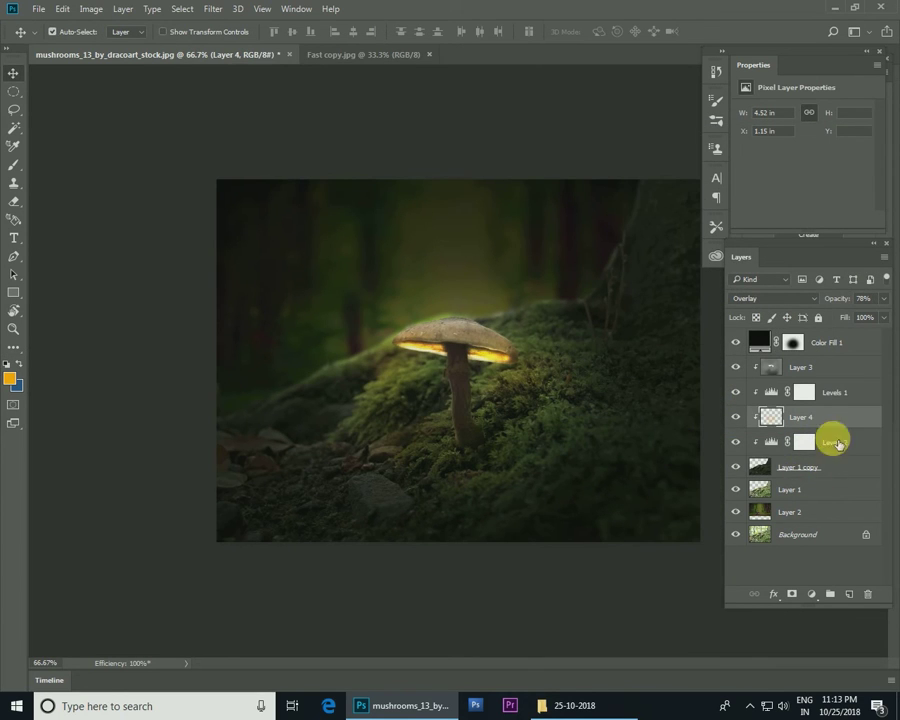
pyautogui.hotkey('ctrl', 't')
pyautogui.moveTo(530, 450); pyautogui.dragTo(498, 442)
pyautogui.moveTo(608, 318); pyautogui.dragTo(580, 362)
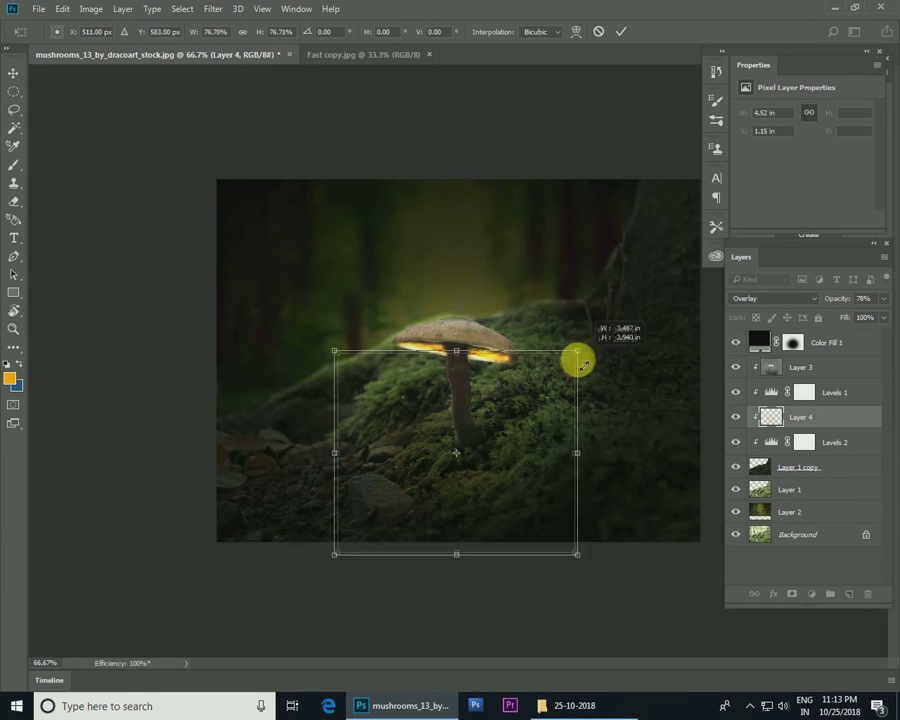
pyautogui.doubleClick(528, 401)
pyautogui.press('Delete')
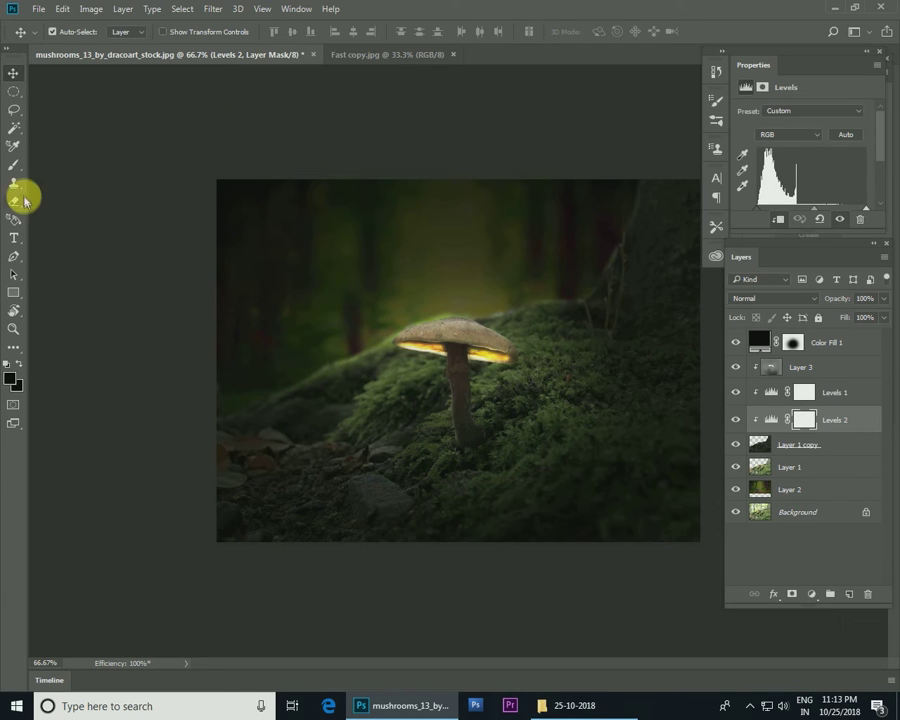
# Pick the Brush at 100% flow and create a new empty layer above Levels 2.
pyautogui.click(15, 166)
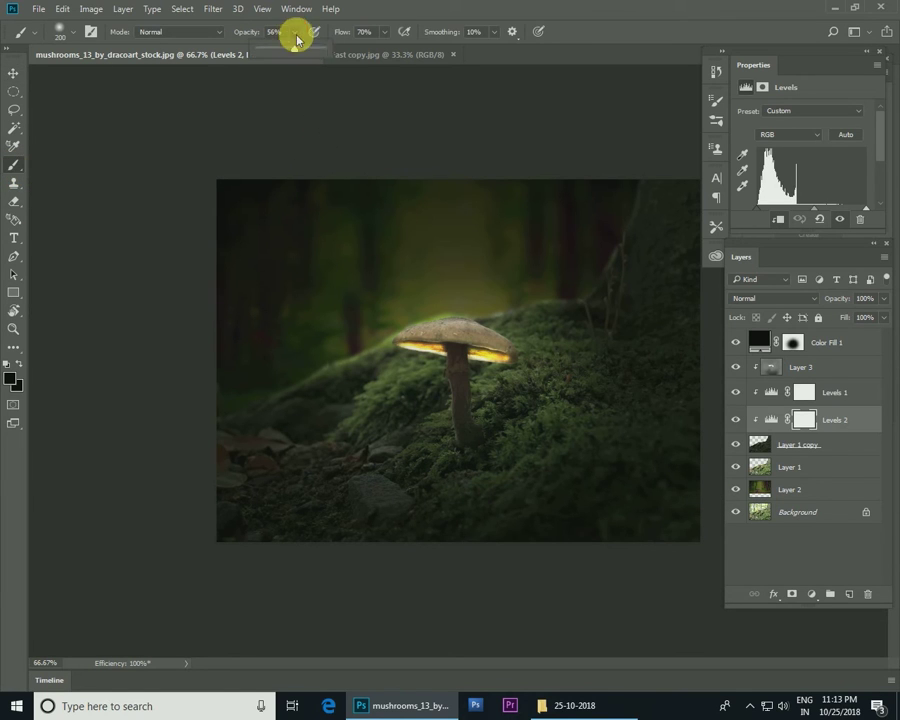
pyautogui.moveTo(385, 42); pyautogui.dragTo(482, 56)
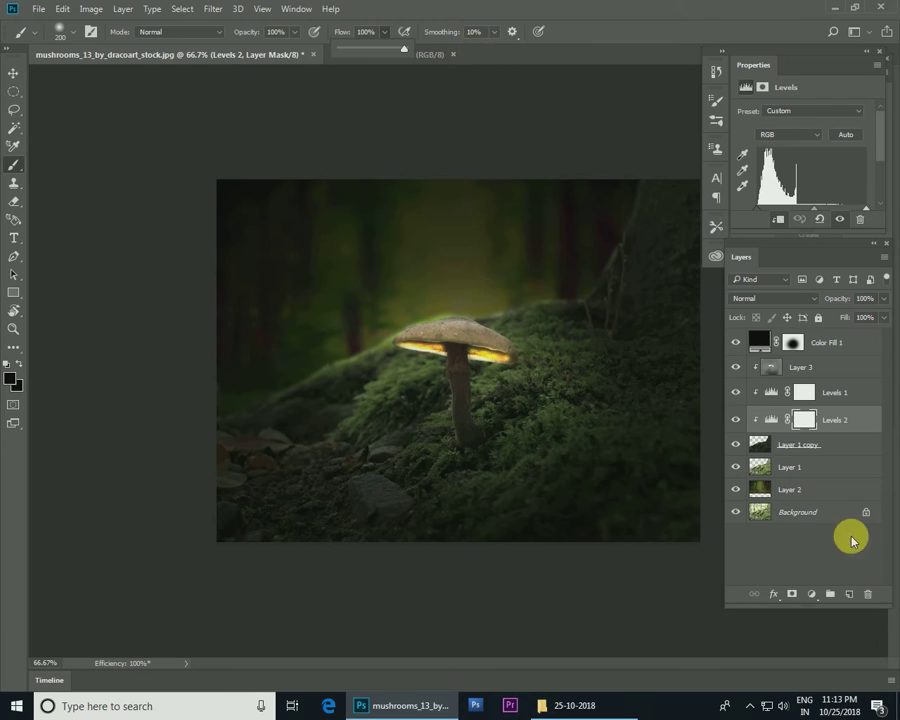
pyautogui.click(849, 595)
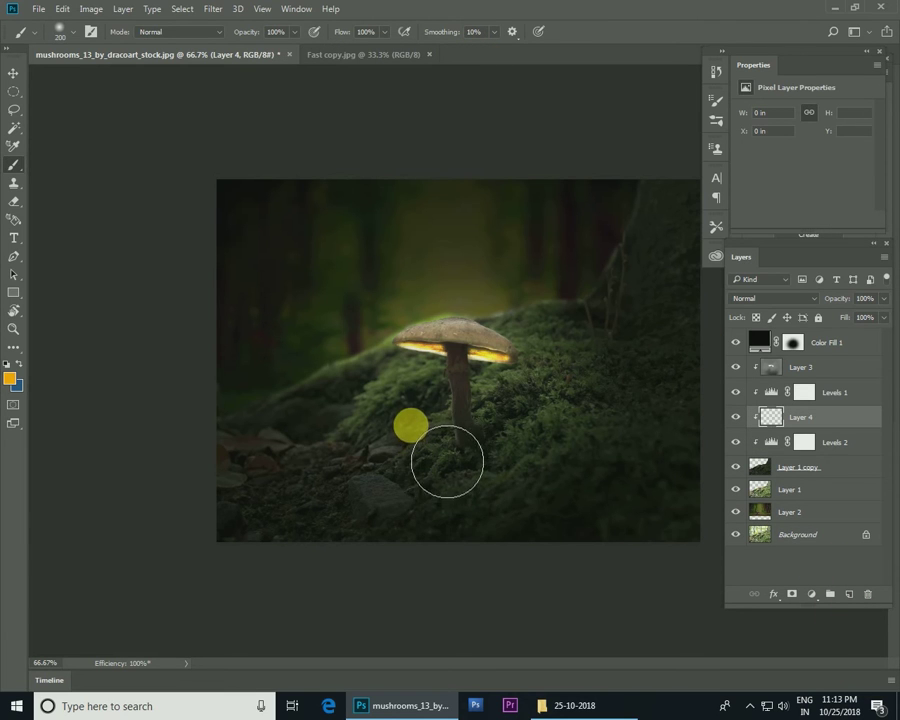
# Paint a yellow glow around the mushroom's stem base at 71% brush flow.
pyautogui.click(410, 425)
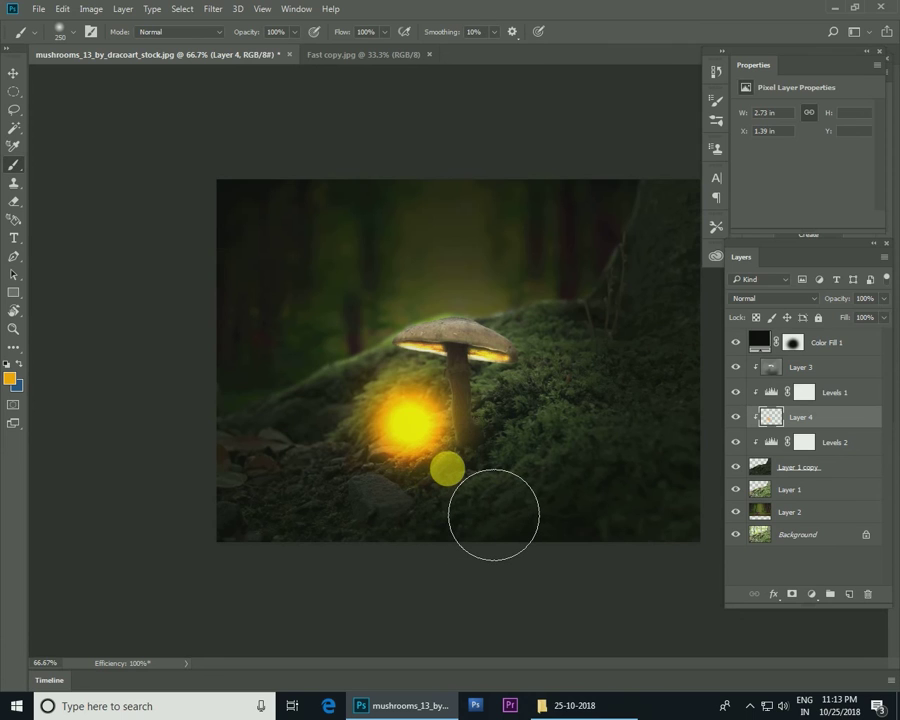
pyautogui.hotkey('ctrl', 'z')
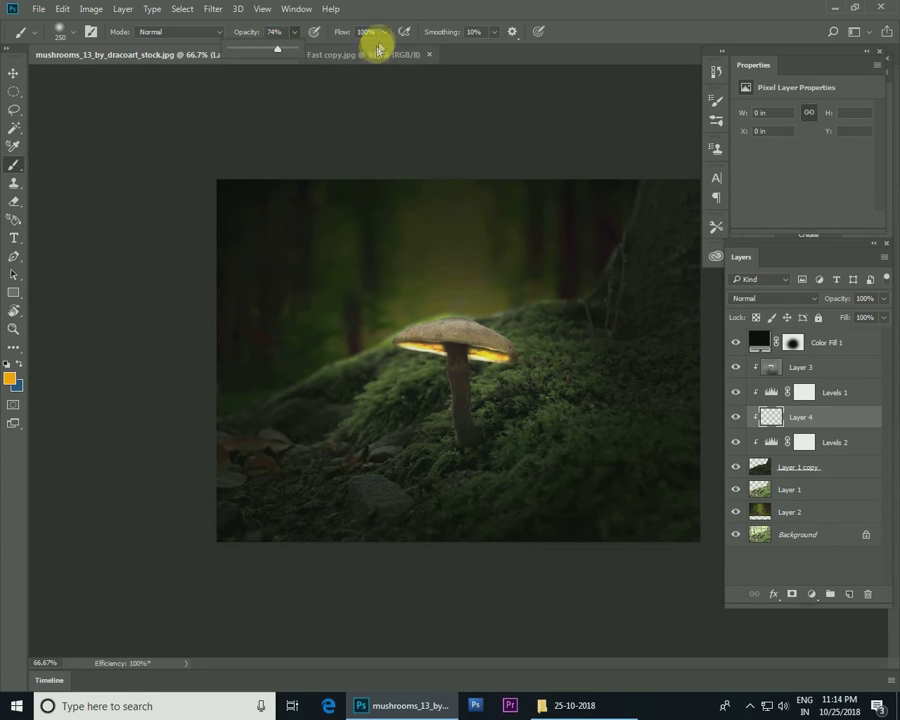
pyautogui.moveTo(378, 45); pyautogui.dragTo(366, 46)
pyautogui.moveTo(396, 410)
pyautogui.mouseDown()
pyautogui.moveTo(420, 466)
pyautogui.moveTo(504, 468)
pyautogui.moveTo(522, 418)
pyautogui.mouseUp()
# Set Layer 4 to Overlay blend mode, then drag 02.psd in from File Explorer.
pyautogui.click(775, 298)
pyautogui.click(760, 436)
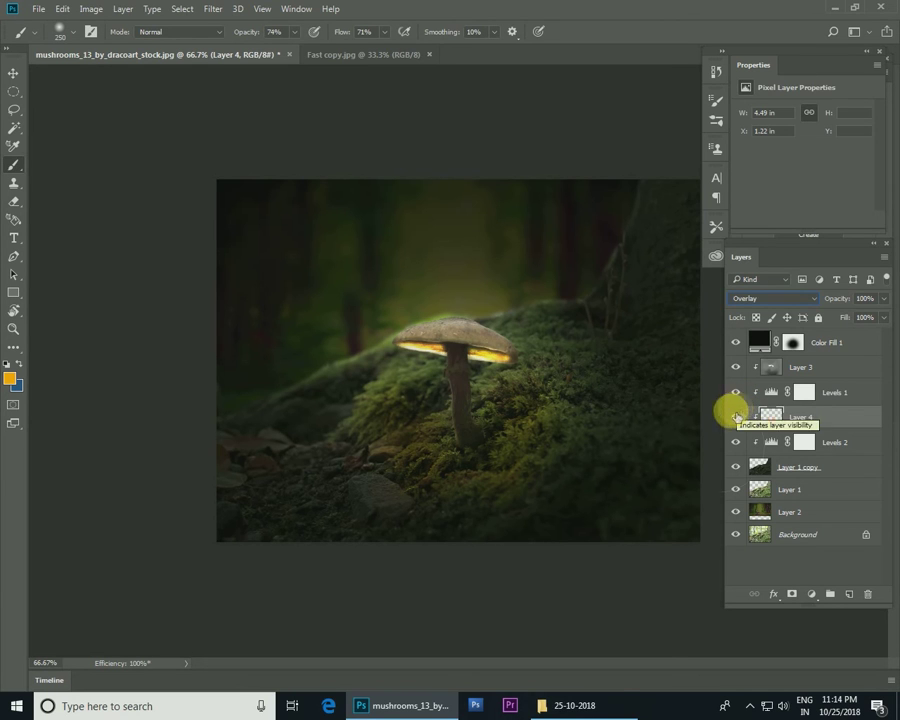
pyautogui.click(740, 415)
pyautogui.click(567, 705)
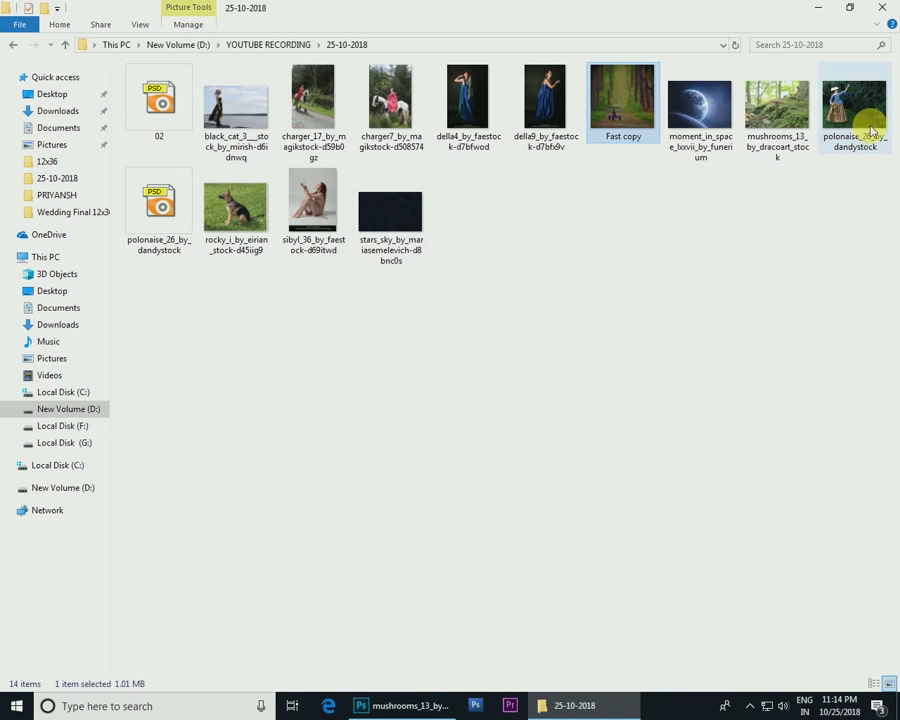
pyautogui.moveTo(159, 100)
pyautogui.mouseDown()
pyautogui.moveTo(379, 231)
pyautogui.moveTo(500, 32)
pyautogui.mouseUp()
# Copy the girl into the mushroom document, shrink her, and place her left of the stem.
pyautogui.press('v')
pyautogui.moveTo(456, 216)
pyautogui.mouseDown()
pyautogui.moveTo(402, 360)
pyautogui.moveTo(478, 385)
pyautogui.mouseUp()
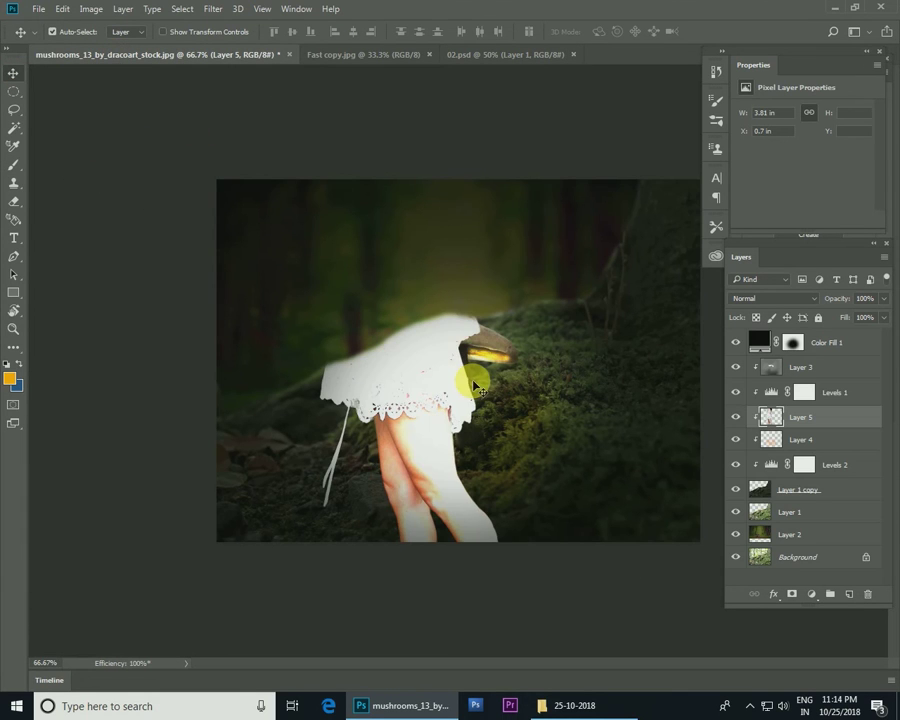
pyautogui.hotkey('ctrl', 't')
pyautogui.moveTo(484, 266)
pyautogui.mouseDown()
pyautogui.moveTo(412, 394)
pyautogui.moveTo(391, 400)
pyautogui.mouseUp()
pyautogui.press('Return')
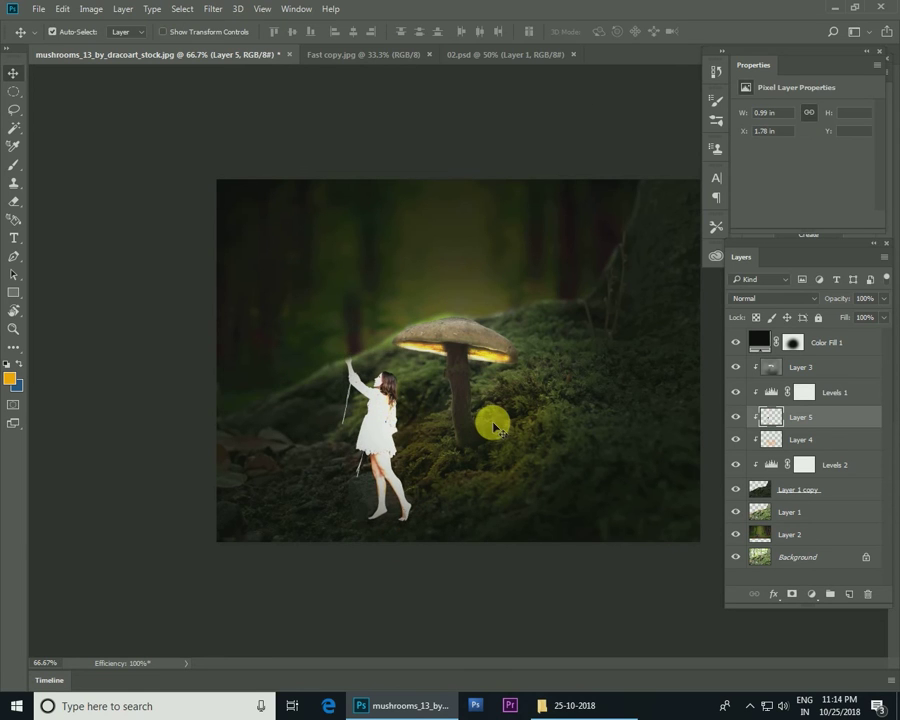
pyautogui.moveTo(490, 420); pyautogui.dragTo(497, 428)
# Move the girl's layer to the top, flip her horizontally, and scale her to about 79%.
pyautogui.hotkey('ctrl', 'shift', ']')
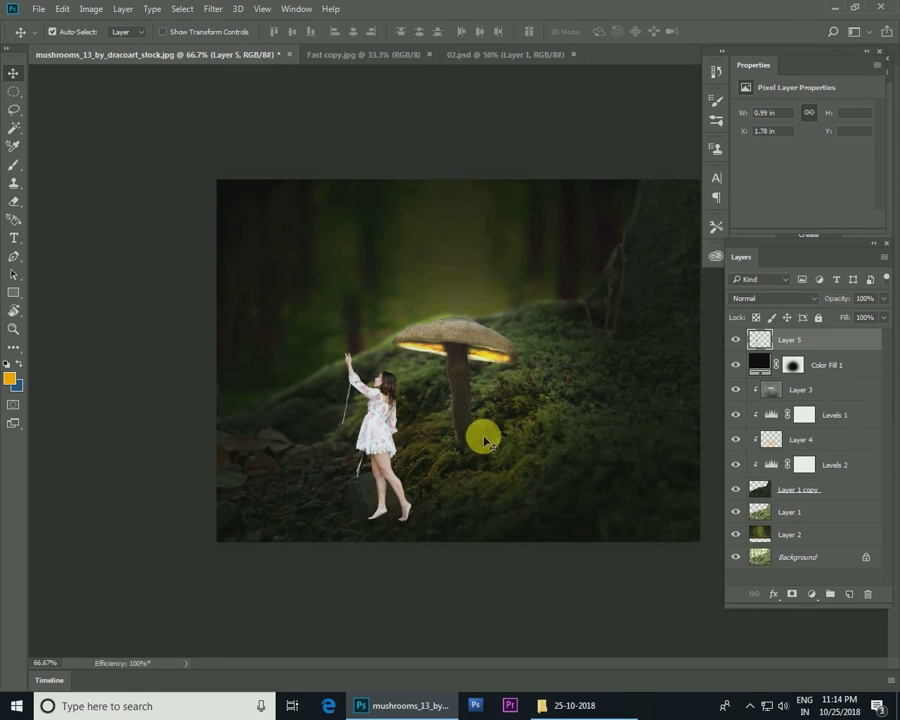
pyautogui.hotkey('ctrl', 't')
pyautogui.rightClick(417, 438)
pyautogui.click(468, 641)
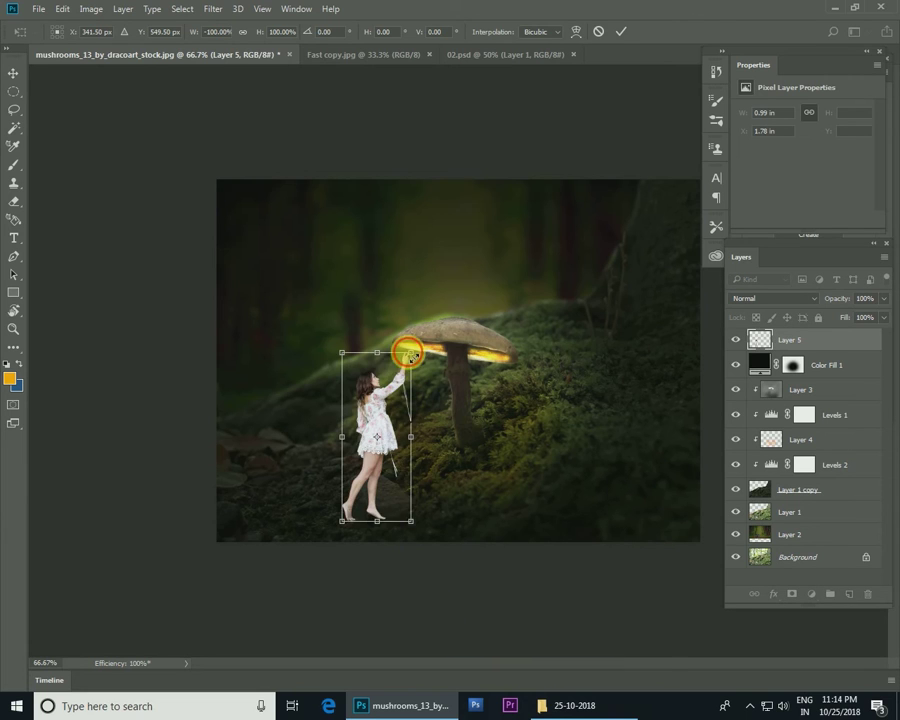
pyautogui.moveTo(410, 354); pyautogui.dragTo(406, 366)
pyautogui.moveTo(376, 404); pyautogui.dragTo(382, 402)
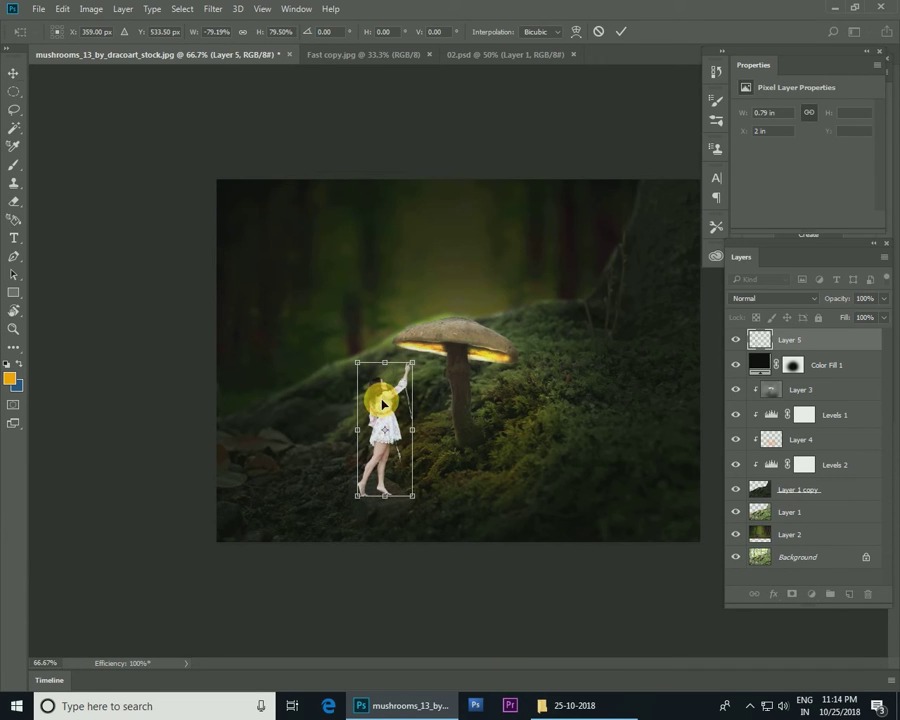
pyautogui.press('Return')
pyautogui.rightClick(491, 413)
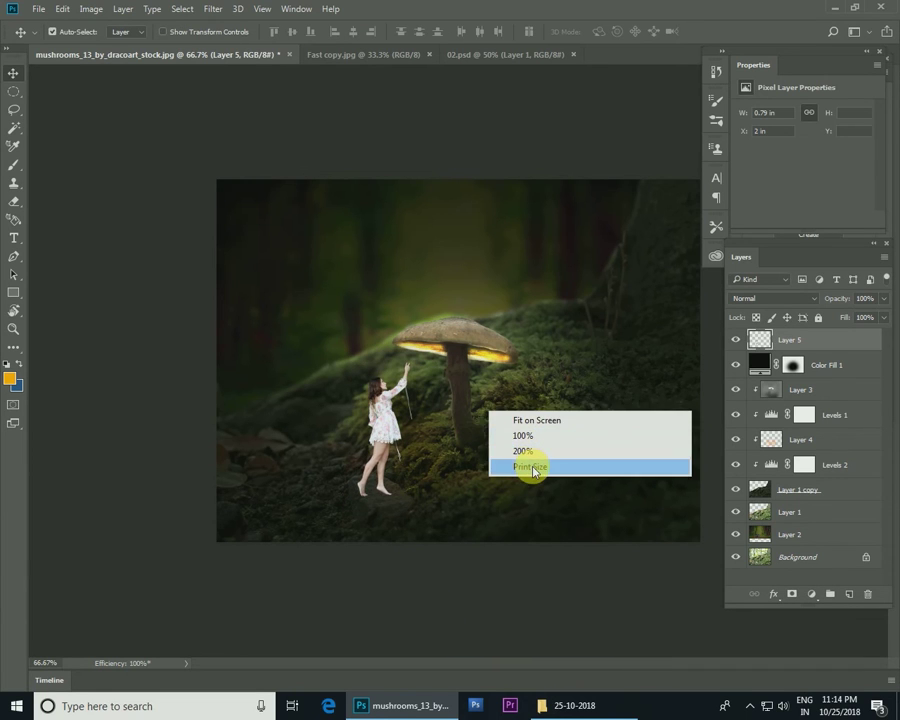
pyautogui.click(533, 466)
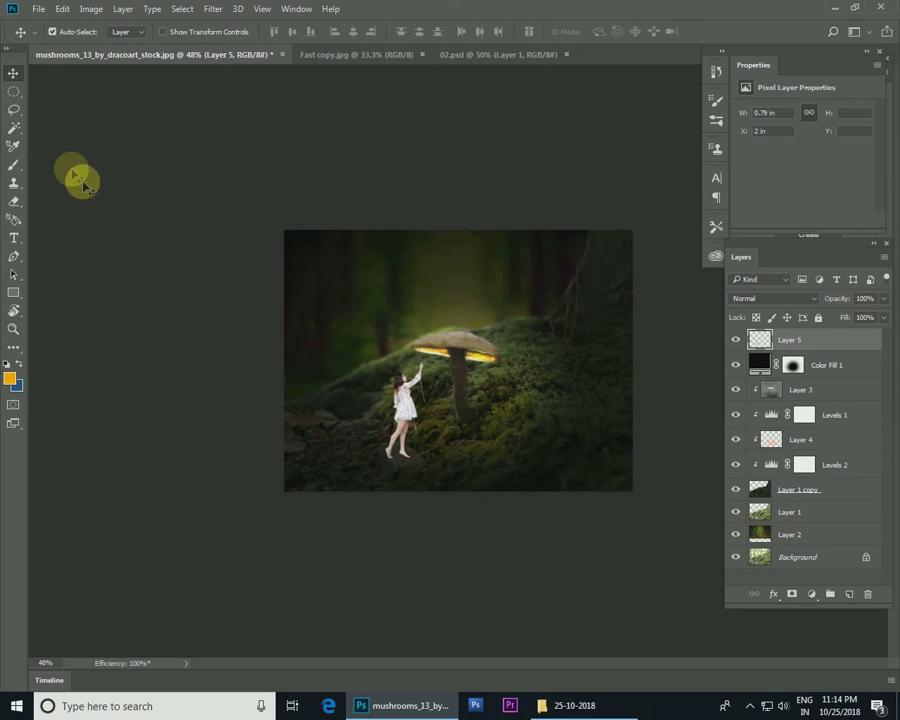
# Create Layer 6 above the girl and zoom to 66.7%, undoing a trial glow stroke by her feet.
pyautogui.click(13, 167)
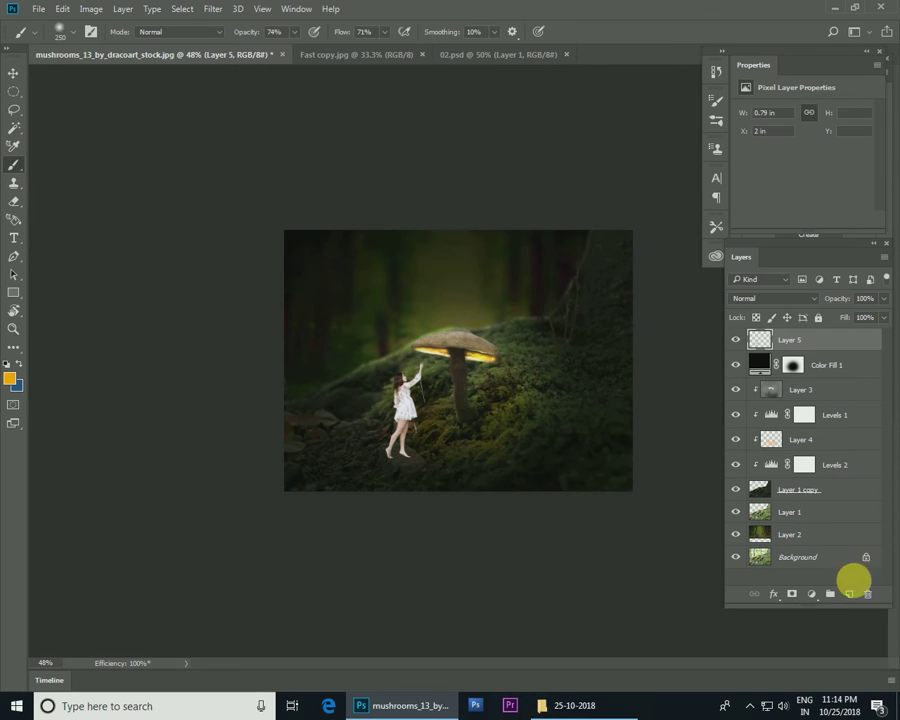
pyautogui.click(858, 604)
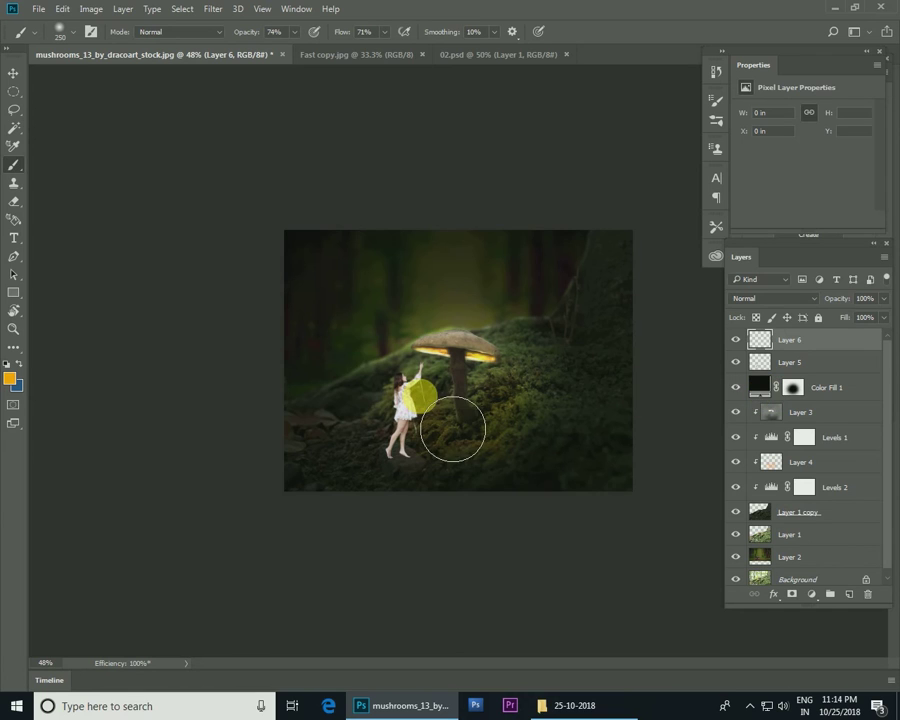
pyautogui.hotkey('ctrl', '+')
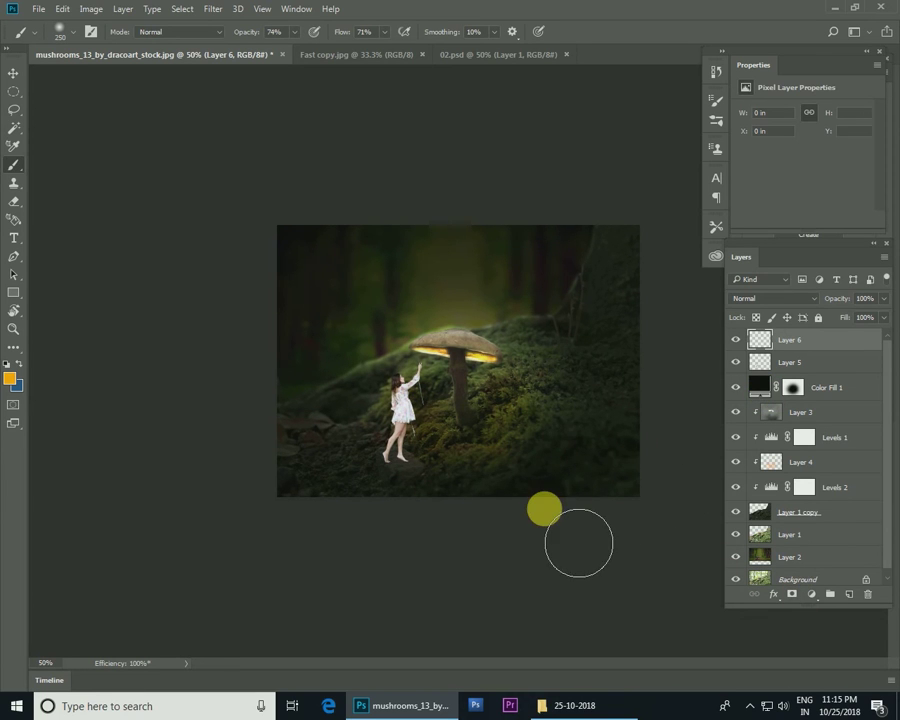
pyautogui.hotkey('ctrl', '+')
pyautogui.click(368, 480)
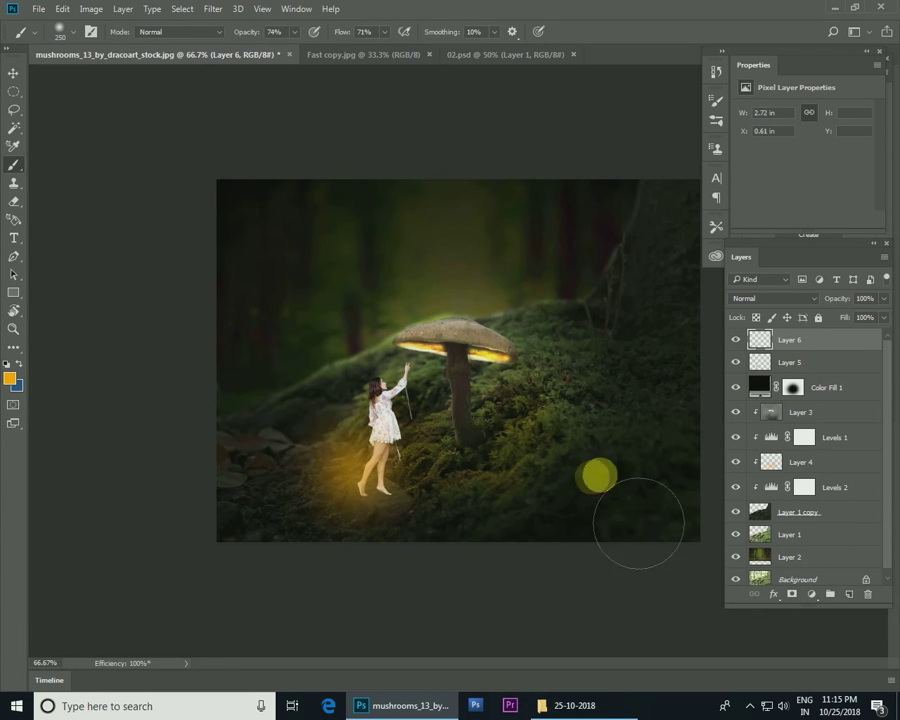
pyautogui.hotkey('ctrl', 'z')
pyautogui.click(811, 594)
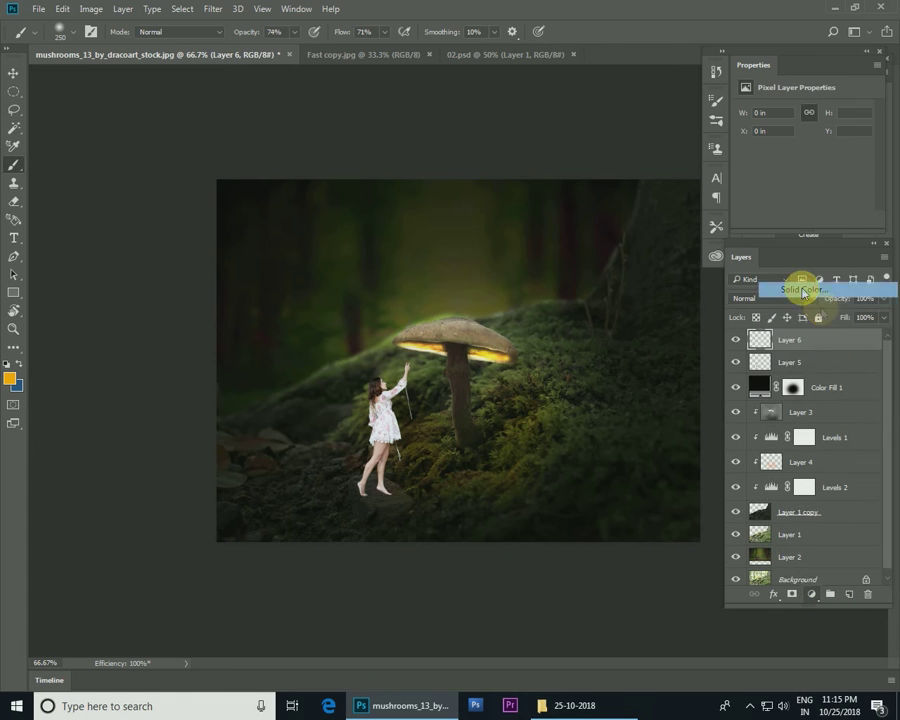
# Add a black (000000) Solid Color fill layer and lower its opacity to 32%.
pyautogui.click(801, 289)
pyautogui.write('000000')
pyautogui.click(770, 134)
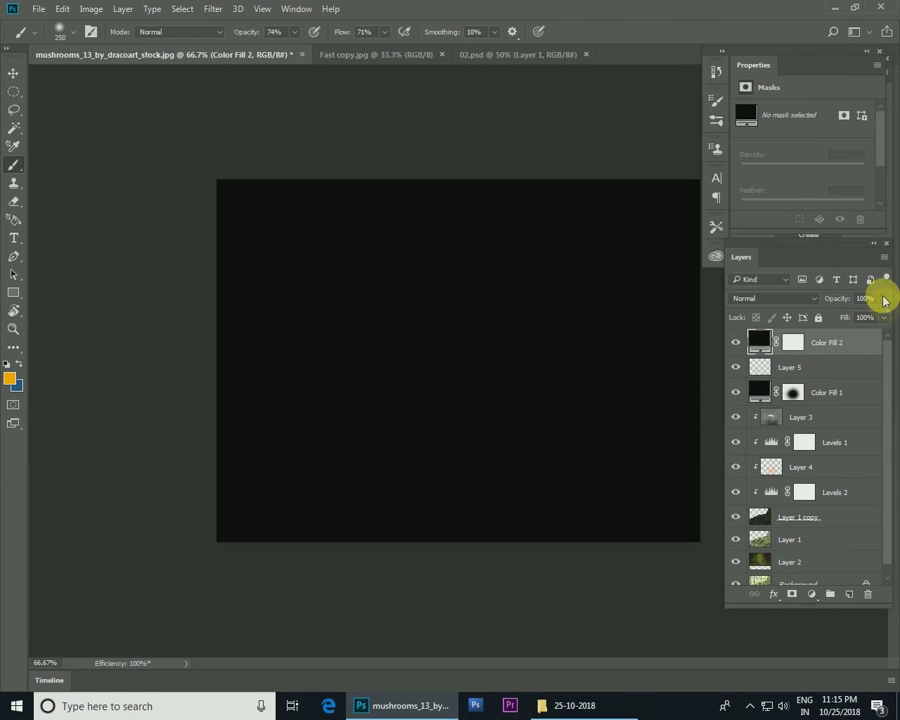
pyautogui.moveTo(849, 326); pyautogui.dragTo(832, 318)
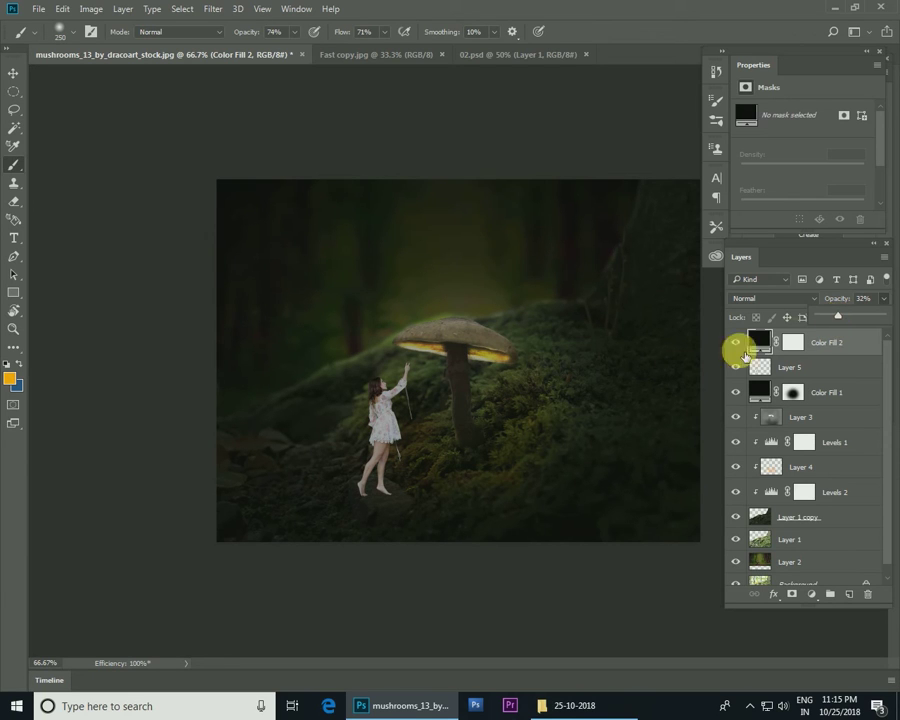
# Paint the black fill's mask with a smaller brush to keep the mushroom stem clear.
pyautogui.press('e')
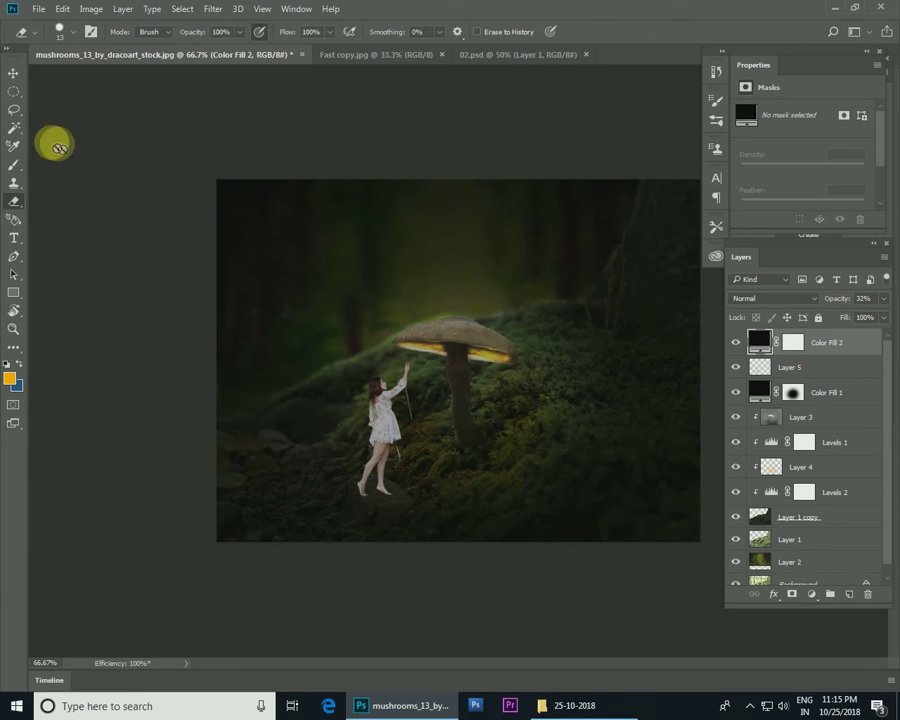
pyautogui.click(15, 166)
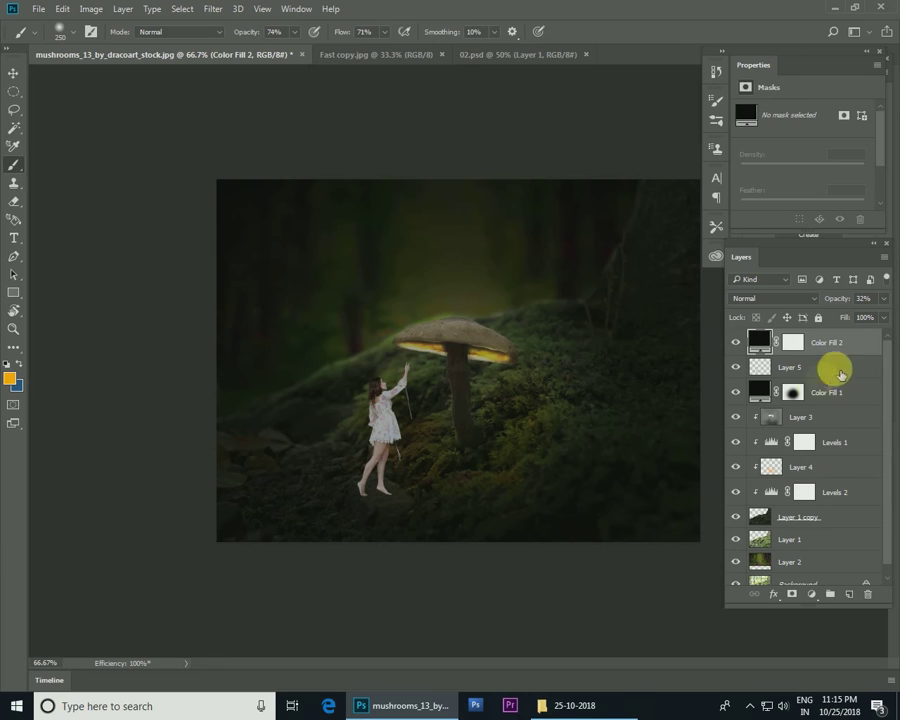
pyautogui.click(792, 342)
pyautogui.press('d')
pyautogui.press('[')
pyautogui.press('[')
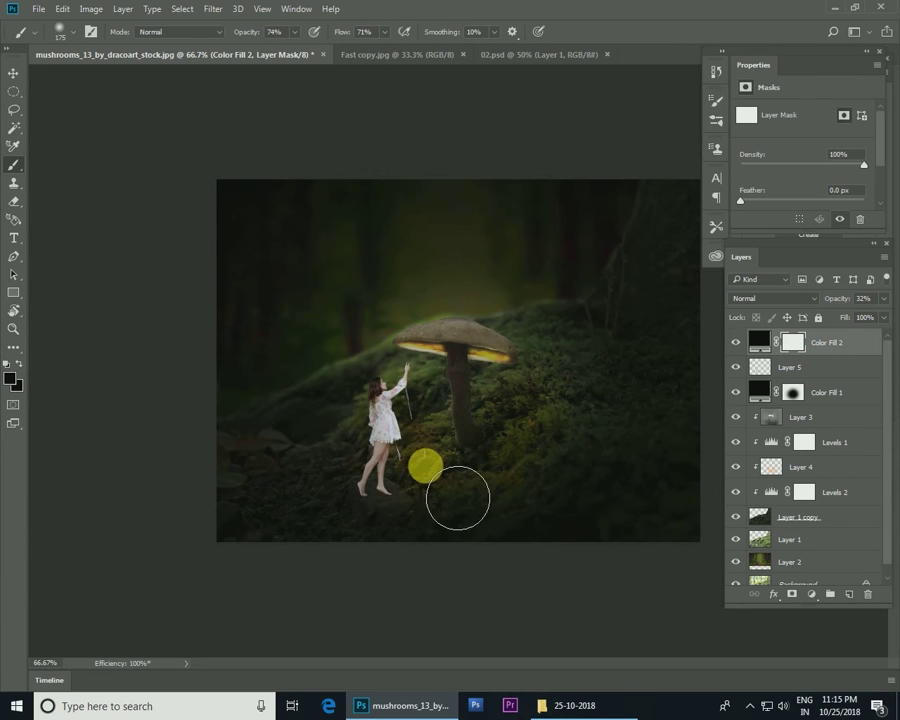
pyautogui.moveTo(456, 460); pyautogui.dragTo(458, 464)
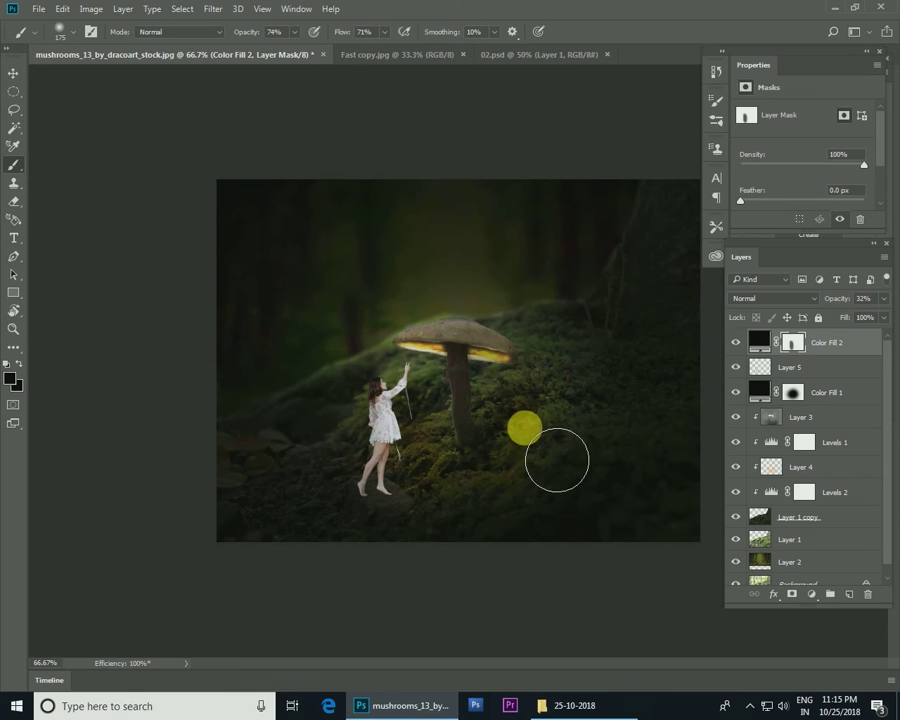
pyautogui.press('z')
pyautogui.moveTo(368, 342); pyautogui.dragTo(440, 370)
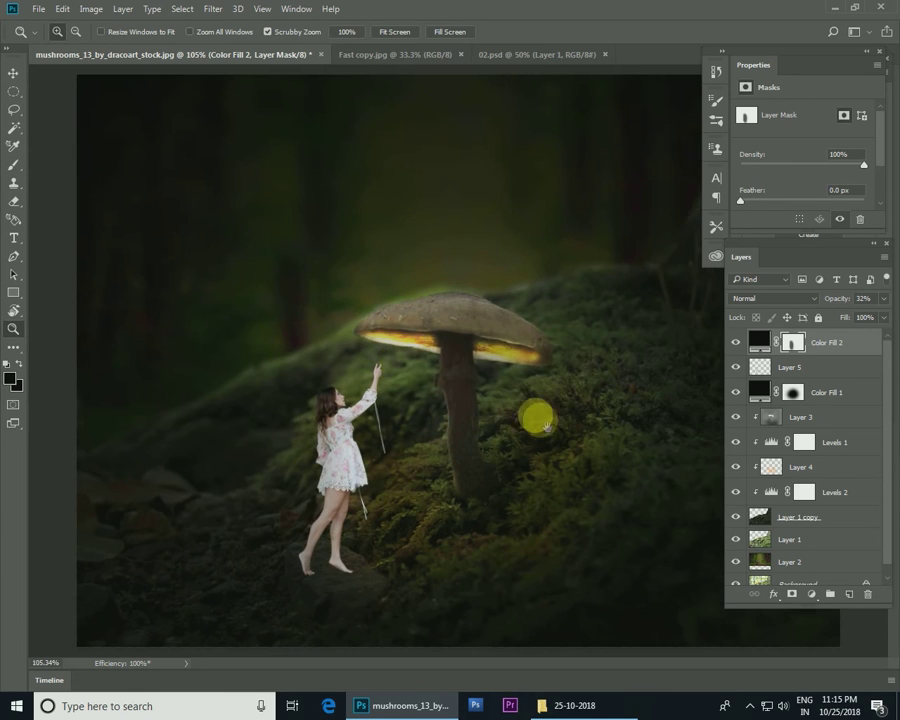
pyautogui.moveTo(513, 352); pyautogui.dragTo(472, 372)
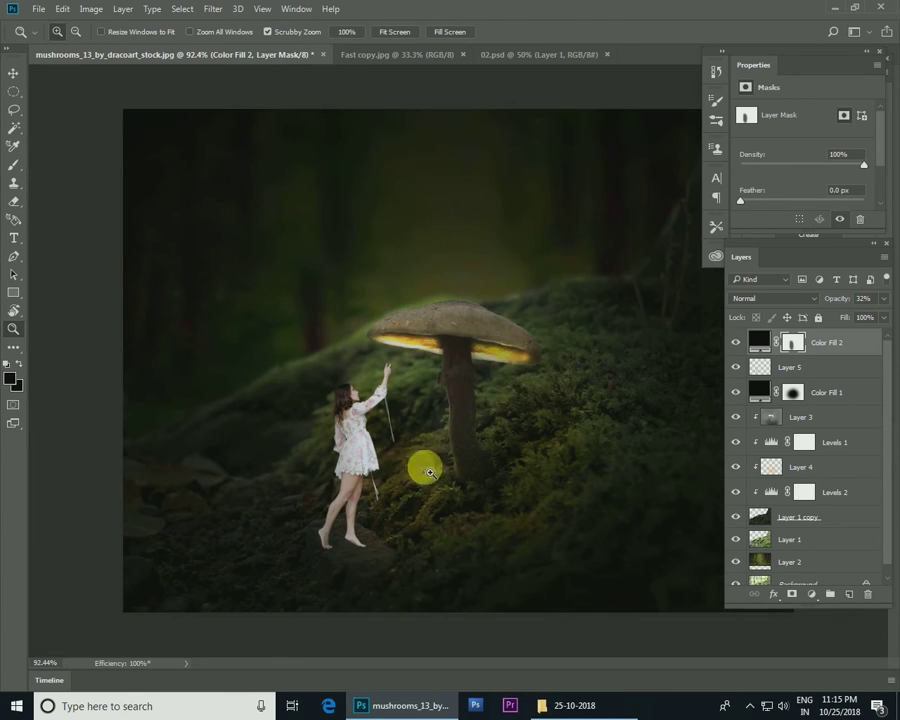
pyautogui.moveTo(343, 392); pyautogui.dragTo(427, 345)
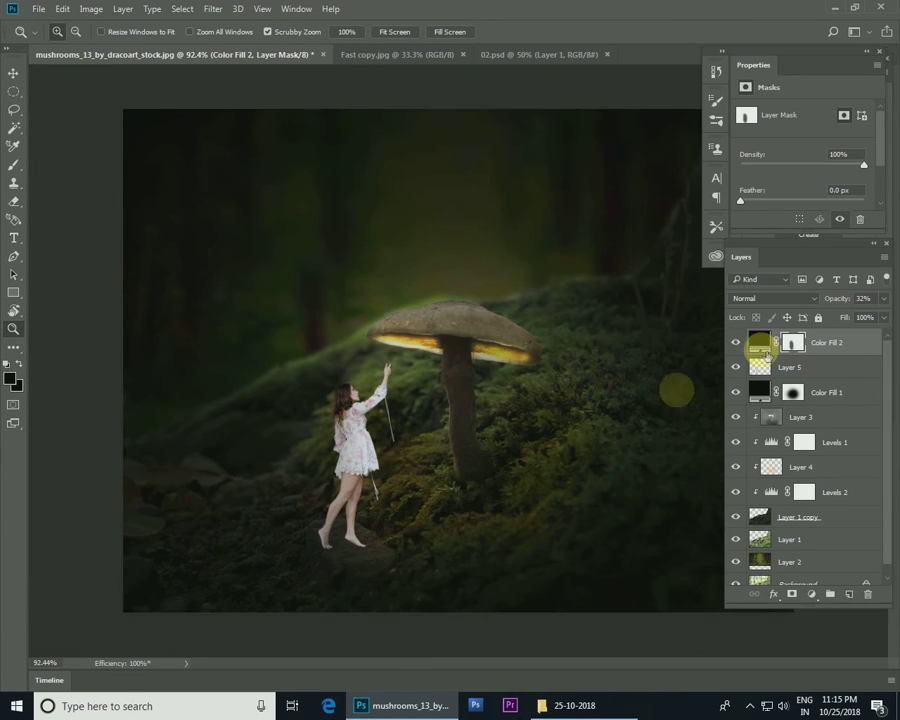
pyautogui.press('e')
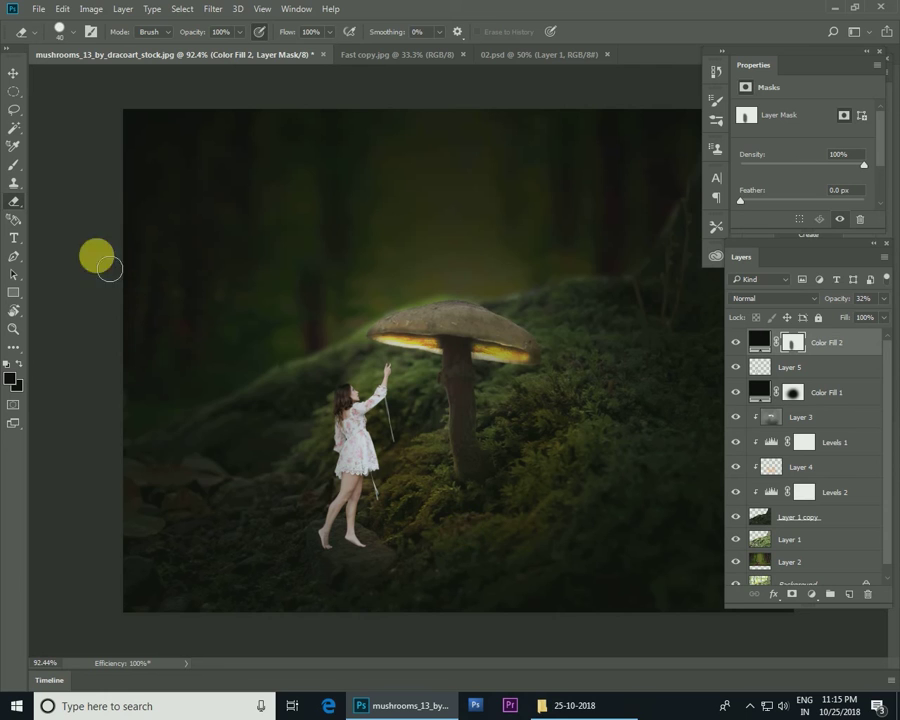
# Erase Color Fill 2's mask with a large soft brush over the moss around the mushroom base.
pyautogui.press(']')
pyautogui.press(']')
pyautogui.press(']')
pyautogui.moveTo(420, 558)
pyautogui.mouseDown()
pyautogui.moveTo(418, 582)
pyautogui.moveTo(530, 574)
pyautogui.moveTo(422, 516)
pyautogui.moveTo(613, 520)
pyautogui.mouseUp()
pyautogui.moveTo(556, 472)
pyautogui.mouseDown()
pyautogui.moveTo(580, 530)
pyautogui.moveTo(476, 524)
pyautogui.moveTo(536, 536)
pyautogui.moveTo(588, 522)
pyautogui.moveTo(542, 542)
pyautogui.moveTo(534, 492)
pyautogui.moveTo(558, 552)
pyautogui.moveTo(627, 520)
pyautogui.moveTo(592, 516)
pyautogui.mouseUp()
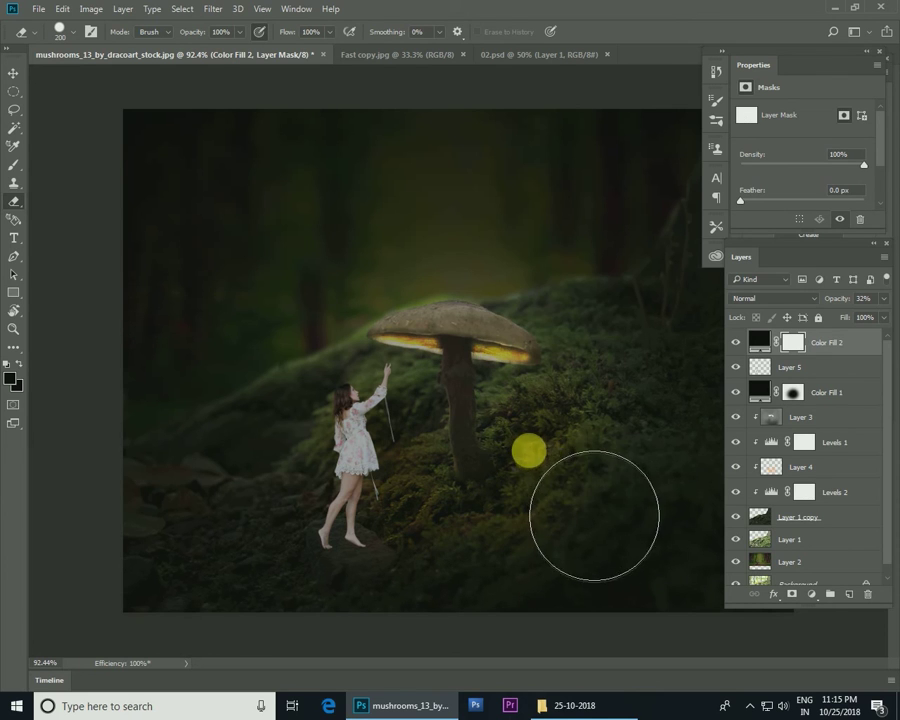
pyautogui.rightClick(559, 500)
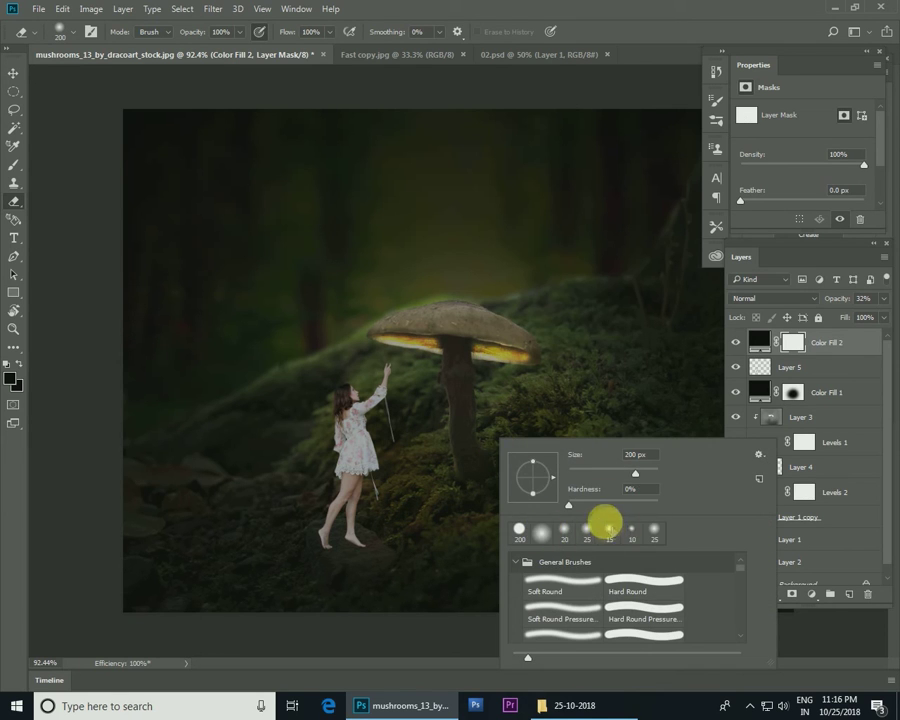
pyautogui.press('Return')
pyautogui.moveTo(572, 500)
pyautogui.mouseDown()
pyautogui.moveTo(536, 512)
pyautogui.moveTo(496, 472)
pyautogui.moveTo(528, 452)
pyautogui.moveTo(490, 514)
pyautogui.moveTo(458, 450)
pyautogui.moveTo(538, 446)
pyautogui.moveTo(485, 420)
pyautogui.moveTo(482, 402)
pyautogui.moveTo(508, 539)
pyautogui.moveTo(582, 532)
pyautogui.moveTo(516, 476)
pyautogui.moveTo(524, 464)
pyautogui.moveTo(573, 536)
pyautogui.moveTo(558, 532)
pyautogui.moveTo(455, 569)
pyautogui.moveTo(598, 518)
pyautogui.moveTo(574, 490)
pyautogui.moveTo(470, 586)
pyautogui.moveTo(549, 537)
pyautogui.moveTo(504, 598)
pyautogui.moveTo(627, 571)
pyautogui.moveTo(438, 452)
pyautogui.moveTo(592, 588)
pyautogui.mouseUp()
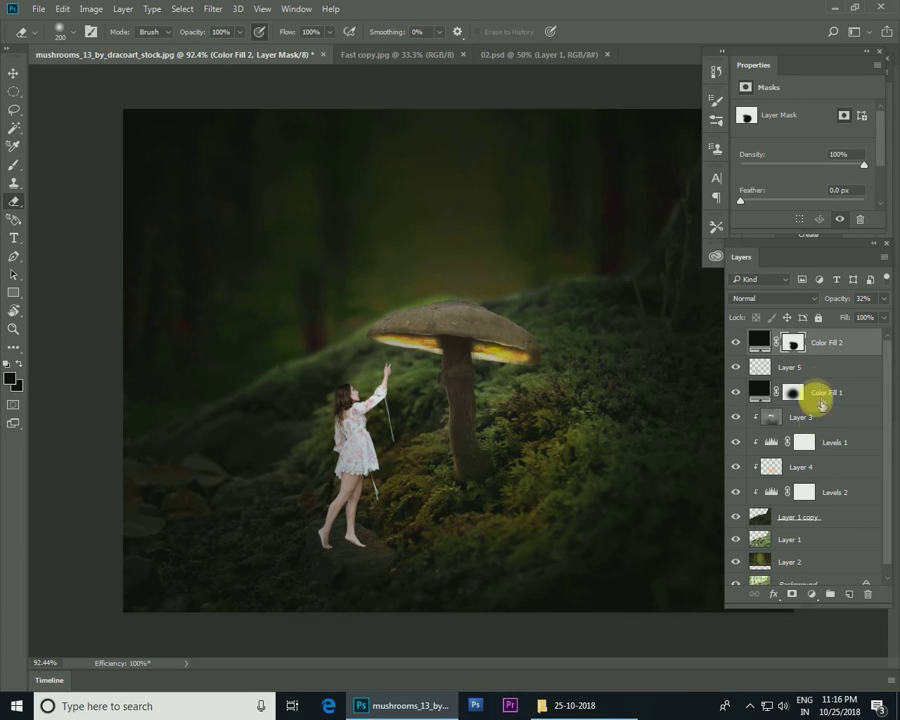
pyautogui.click(816, 370)
# Add Layer 6 above Layer 5 with a soft yellow glow from the girl's hand to her feet, blended in Overlay.
pyautogui.click(736, 367)
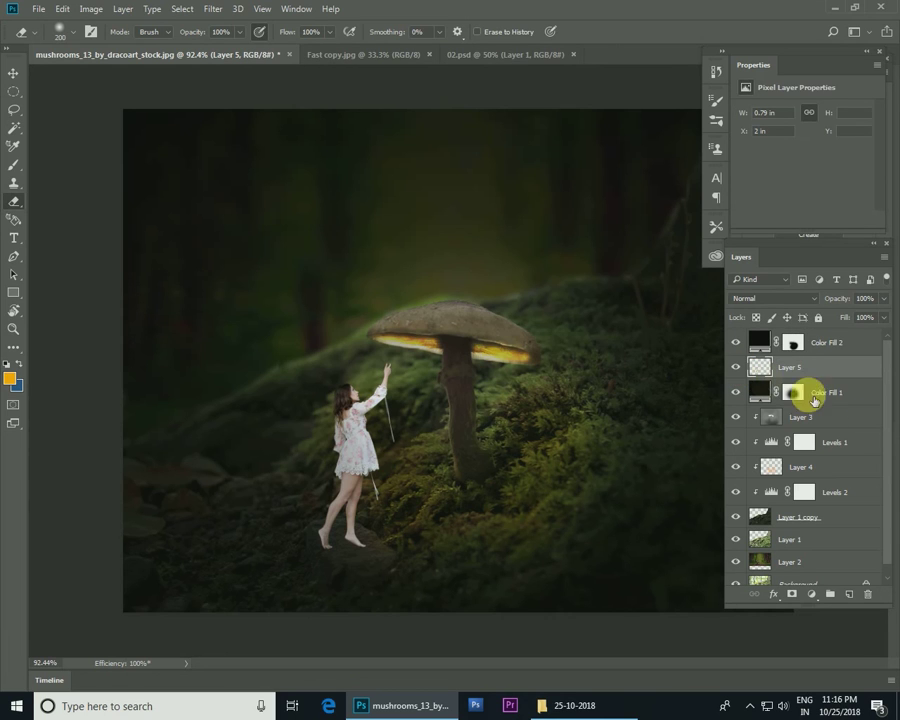
pyautogui.click(848, 597)
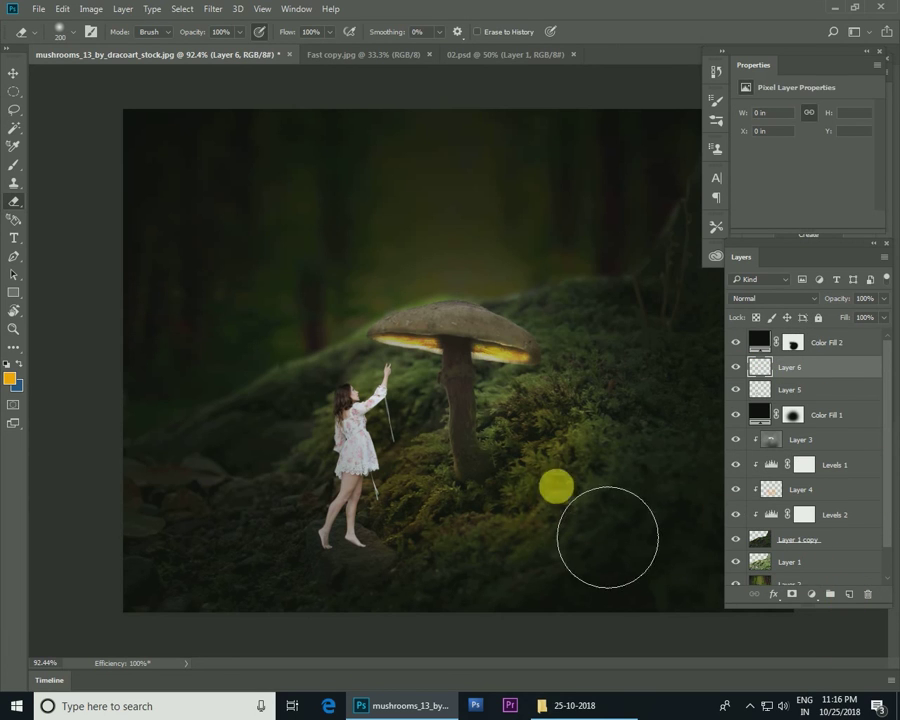
pyautogui.click(14, 164)
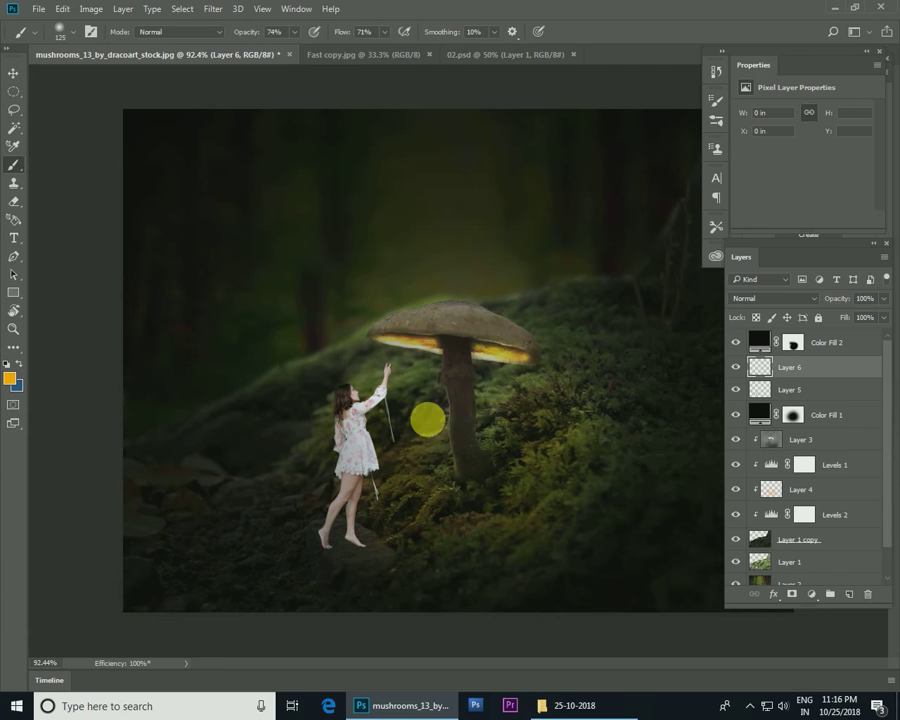
pyautogui.moveTo(385, 386); pyautogui.dragTo(383, 535)
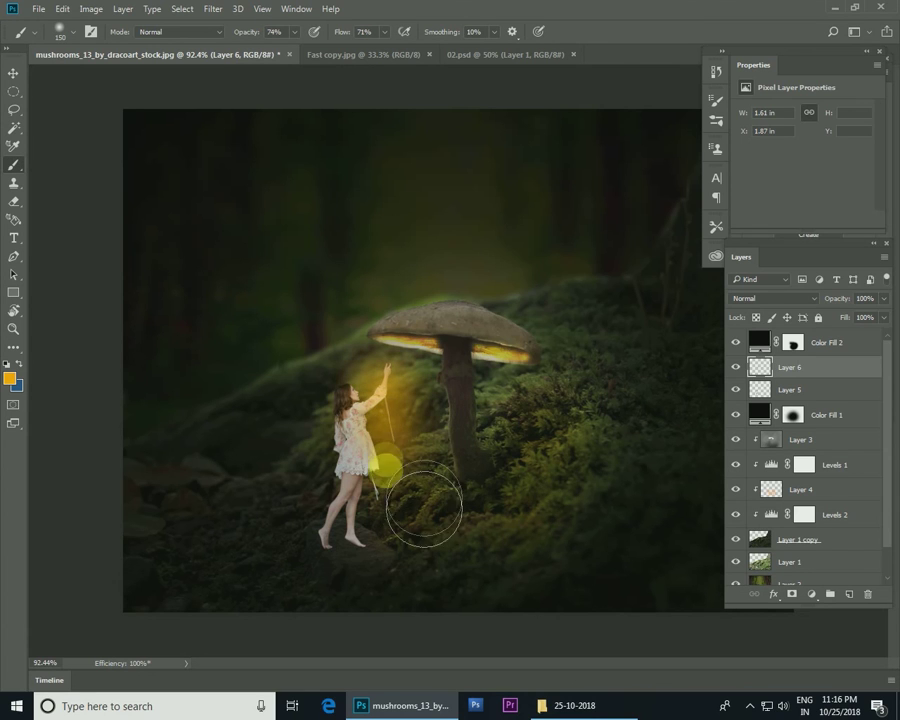
pyautogui.click(776, 298)
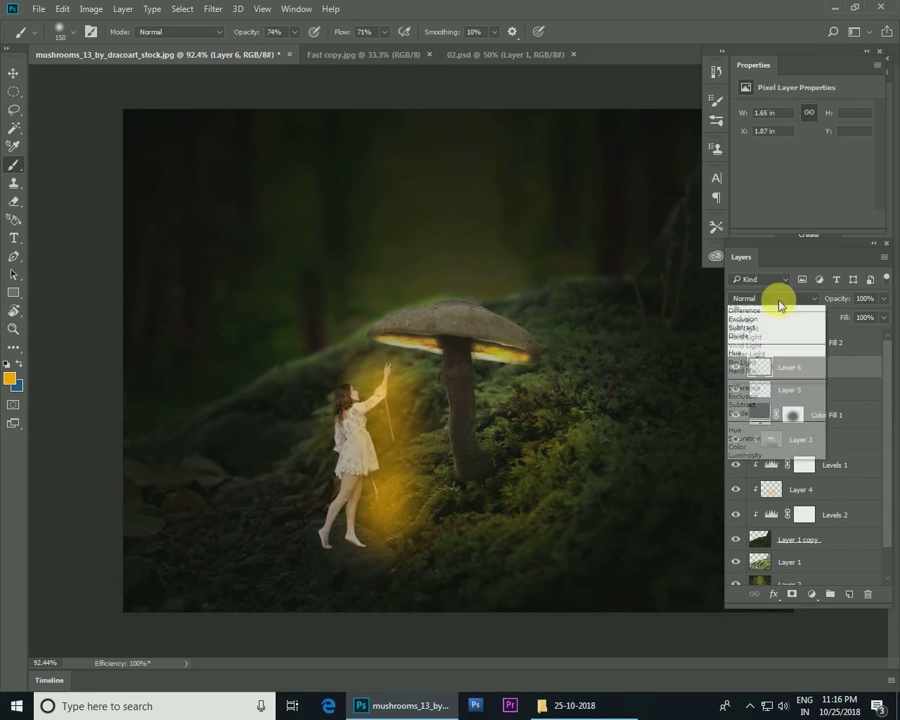
pyautogui.click(748, 440)
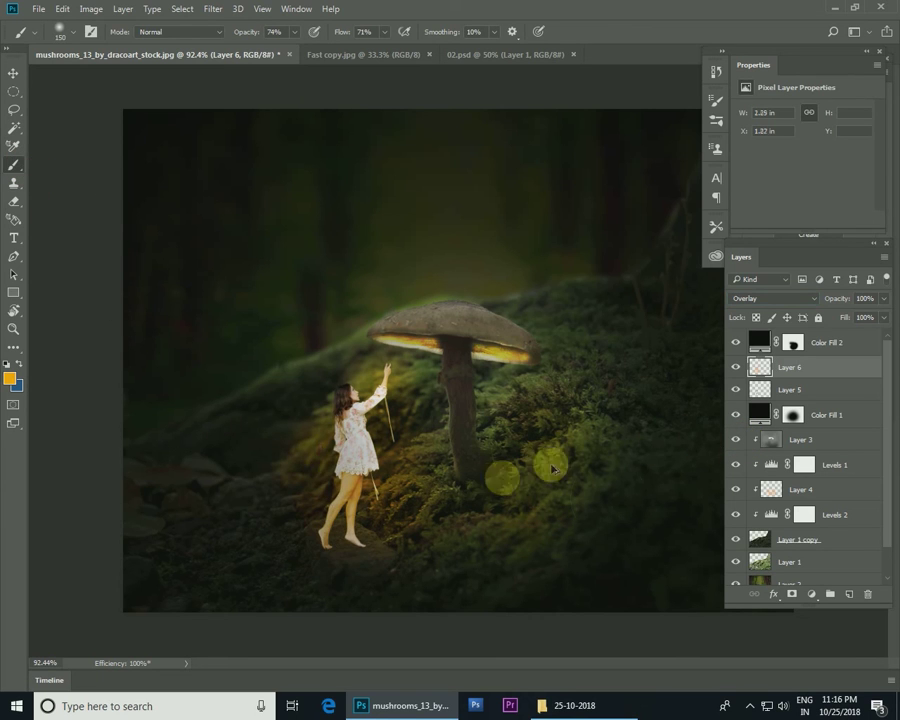
pyautogui.click(831, 345)
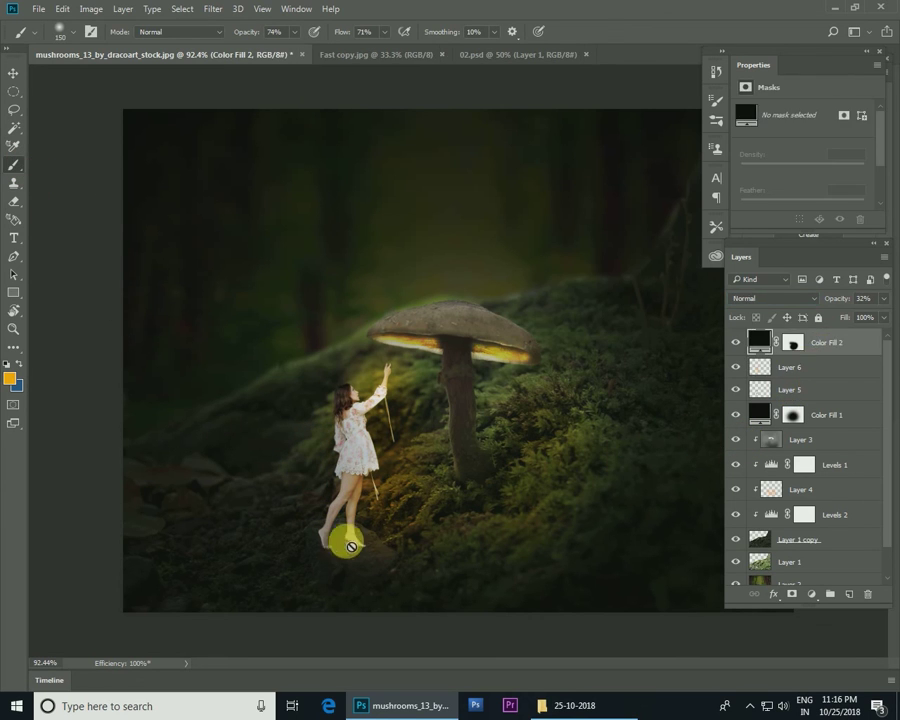
# Add a layer mask to the Layer 6 glow and paint out part of it near her legs.
pyautogui.click(804, 345)
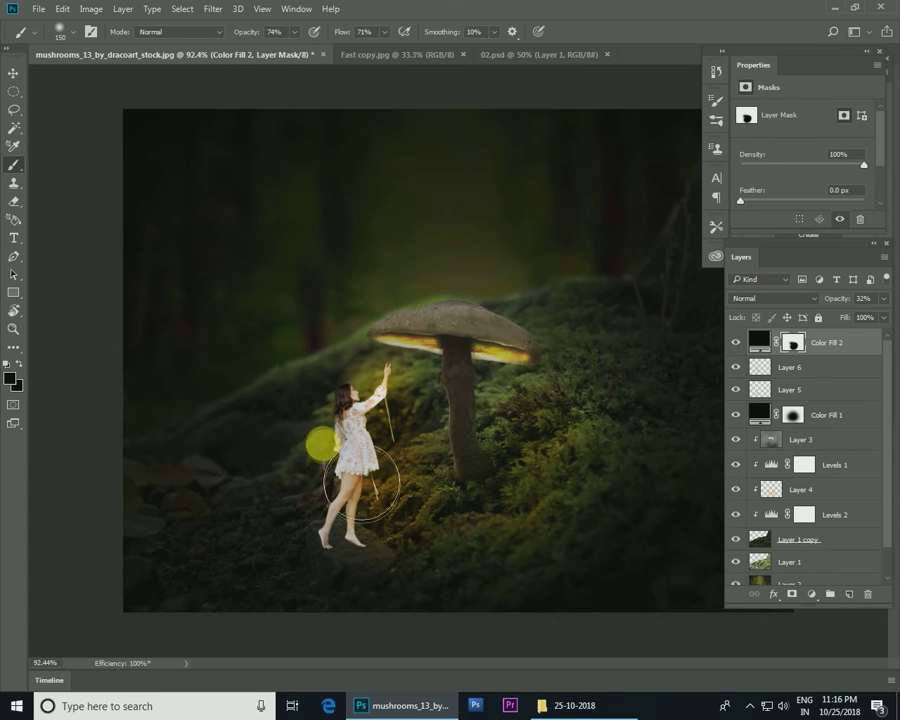
pyautogui.press('v')
pyautogui.click(780, 368)
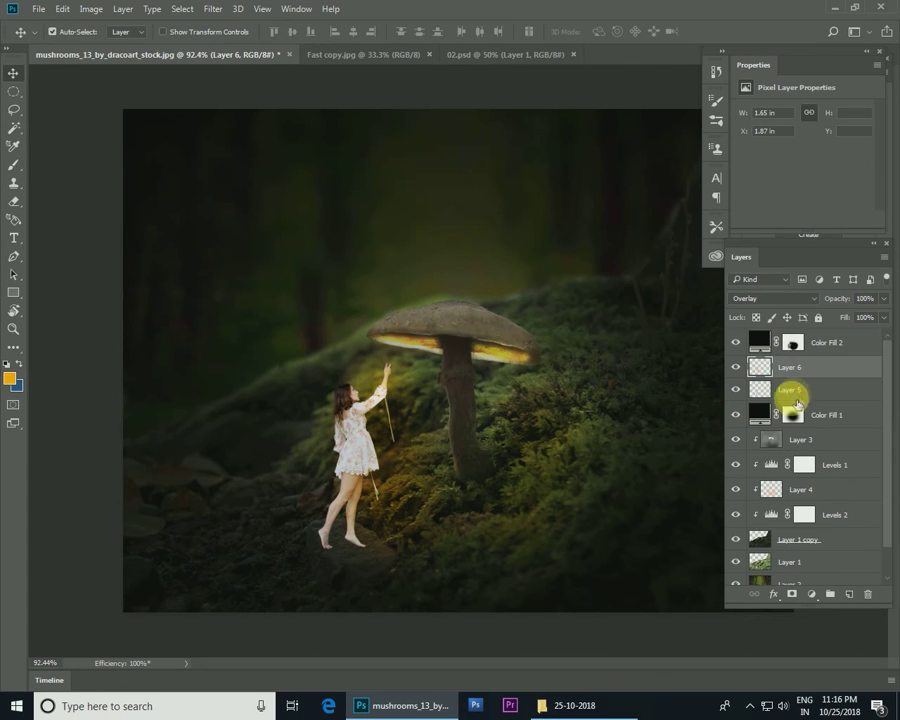
pyautogui.click(792, 595)
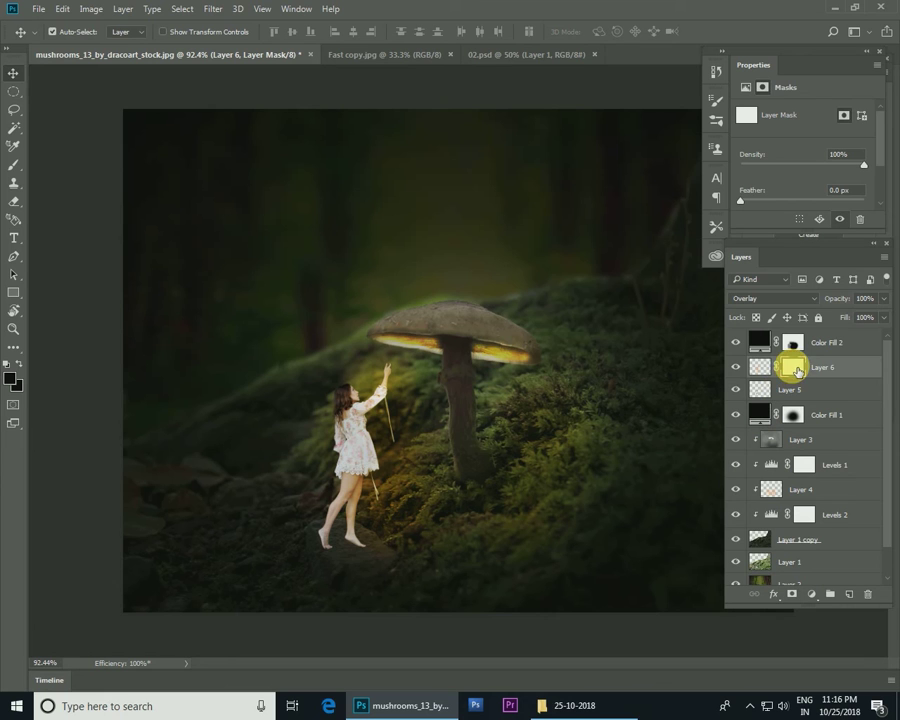
pyautogui.click(14, 164)
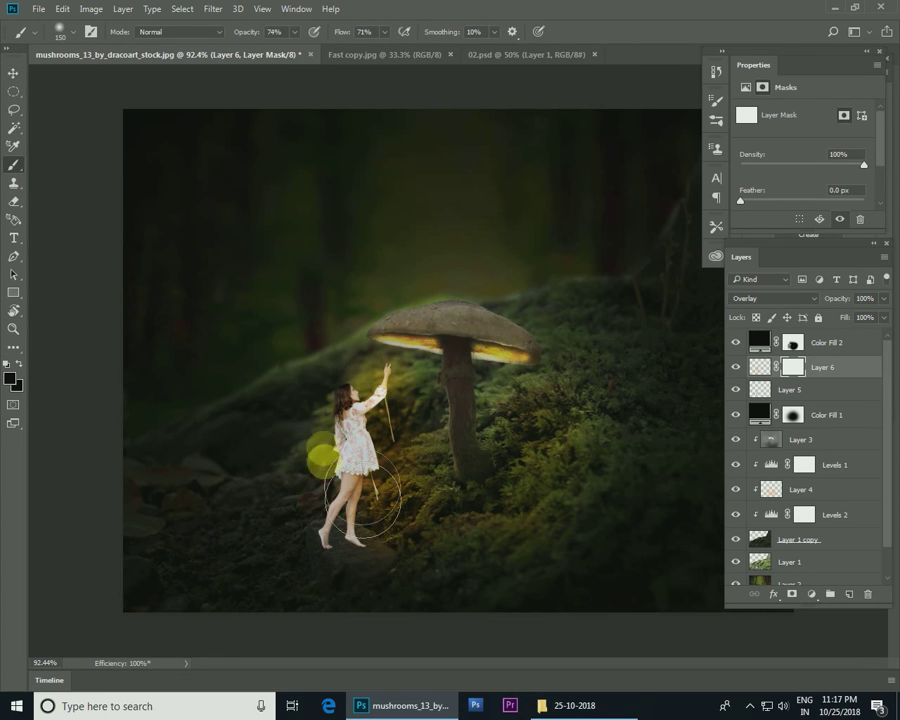
pyautogui.moveTo(340, 512)
pyautogui.mouseDown()
pyautogui.moveTo(311, 410)
pyautogui.moveTo(306, 524)
pyautogui.mouseUp()
# Zoom in on the girl, fit the image on screen, then zoom to the girl and mushroom cap.
pyautogui.press('z')
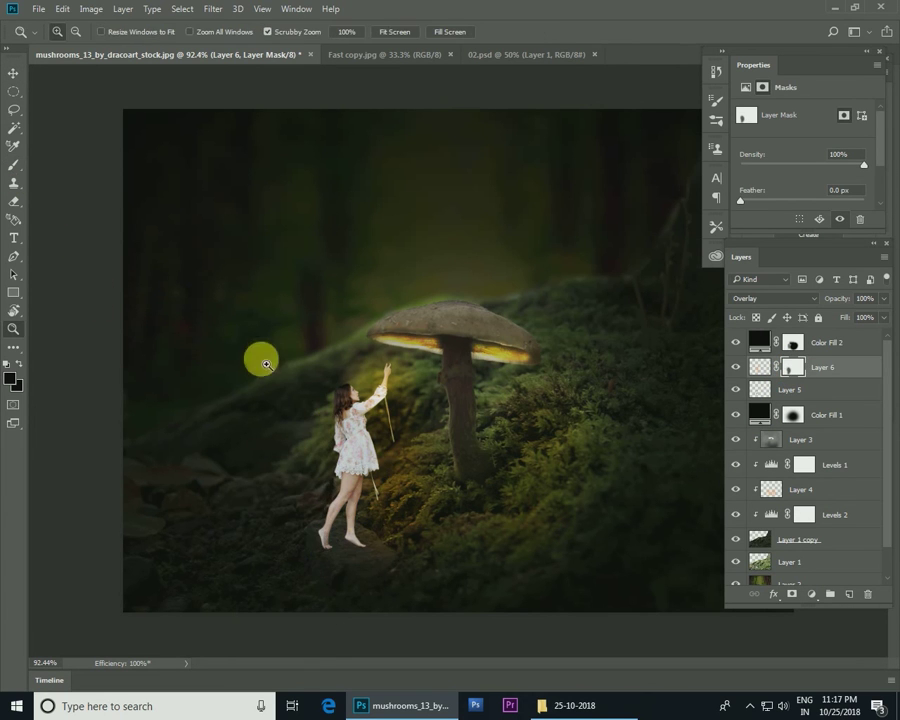
pyautogui.moveTo(300, 360); pyautogui.dragTo(366, 397)
pyautogui.scroll(-3, 366, 397)
pyautogui.scroll(-3, 450, 348)
pyautogui.rightClick(424, 368)
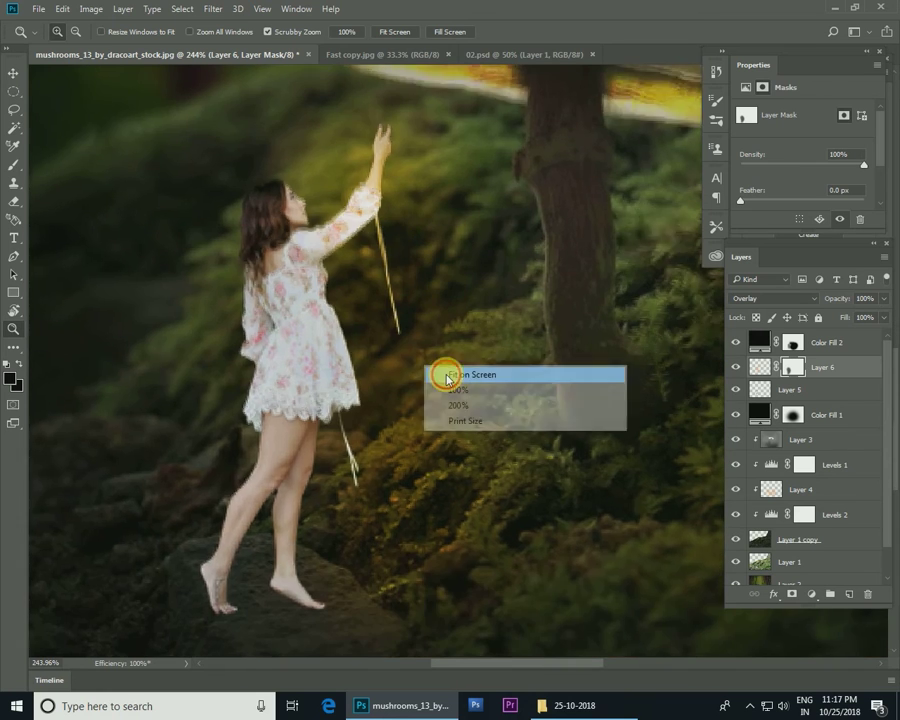
pyautogui.click(450, 372)
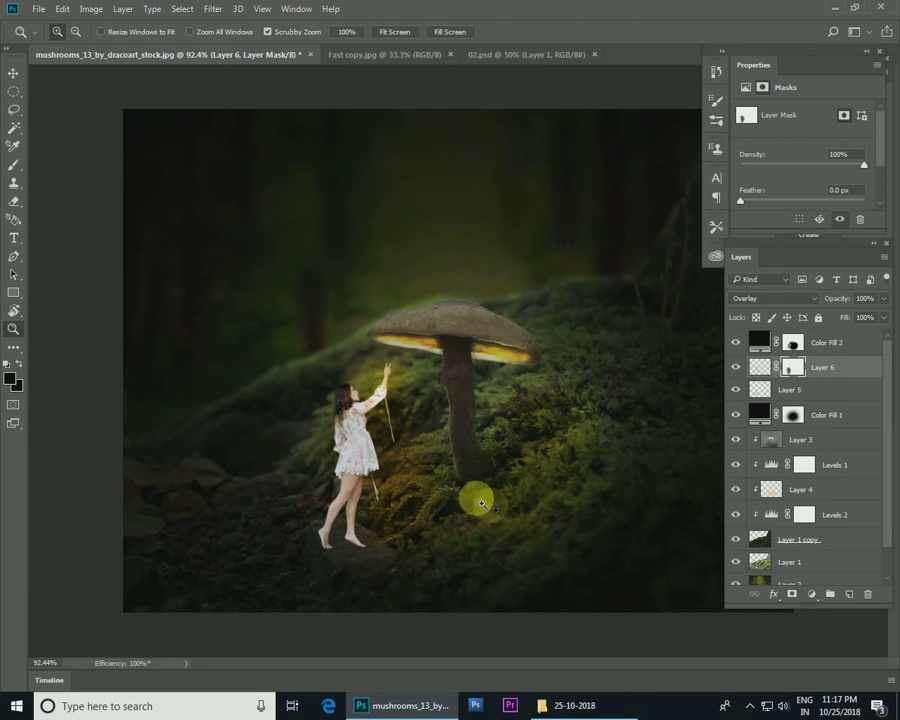
pyautogui.moveTo(335, 385); pyautogui.dragTo(370, 420)
# Lasso the light streaks beside the girl's arm and legs, with Layer 5 selected.
pyautogui.press('l')
pyautogui.moveTo(548, 508); pyautogui.dragTo(476, 548)
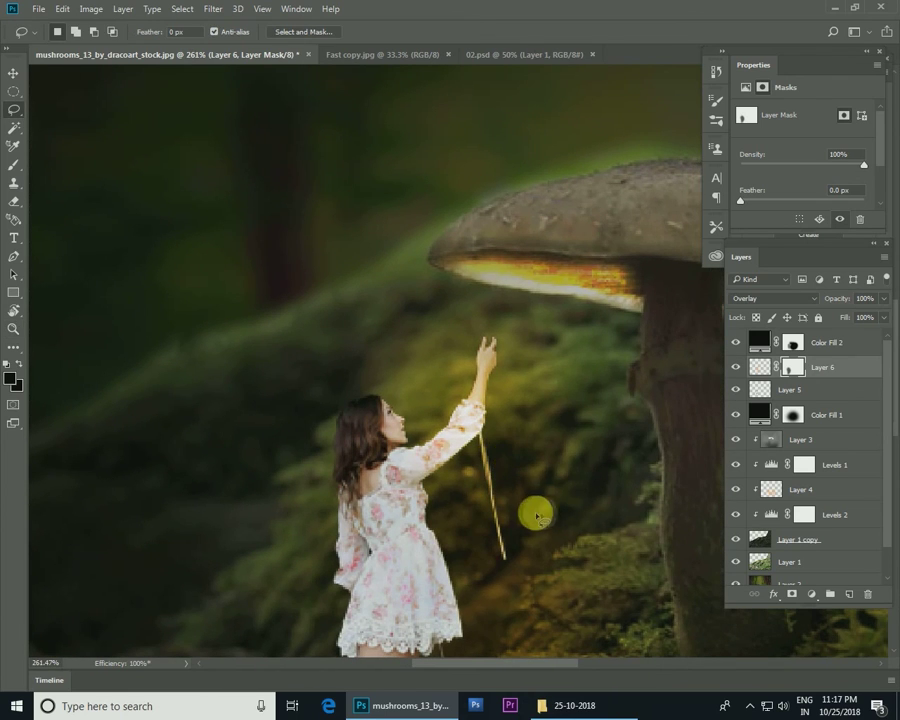
pyautogui.moveTo(481, 437); pyautogui.dragTo(582, 568)
pyautogui.scroll(-5, 510, 452)
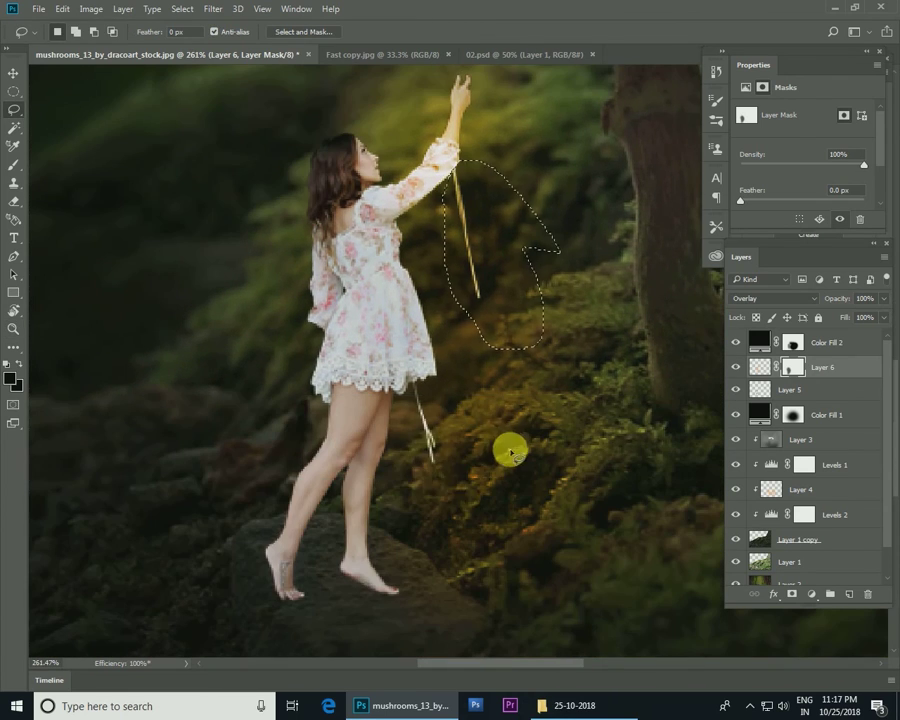
pyautogui.moveTo(417, 383); pyautogui.dragTo(412, 385)
pyautogui.moveTo(760, 342); pyautogui.dragTo(823, 380)
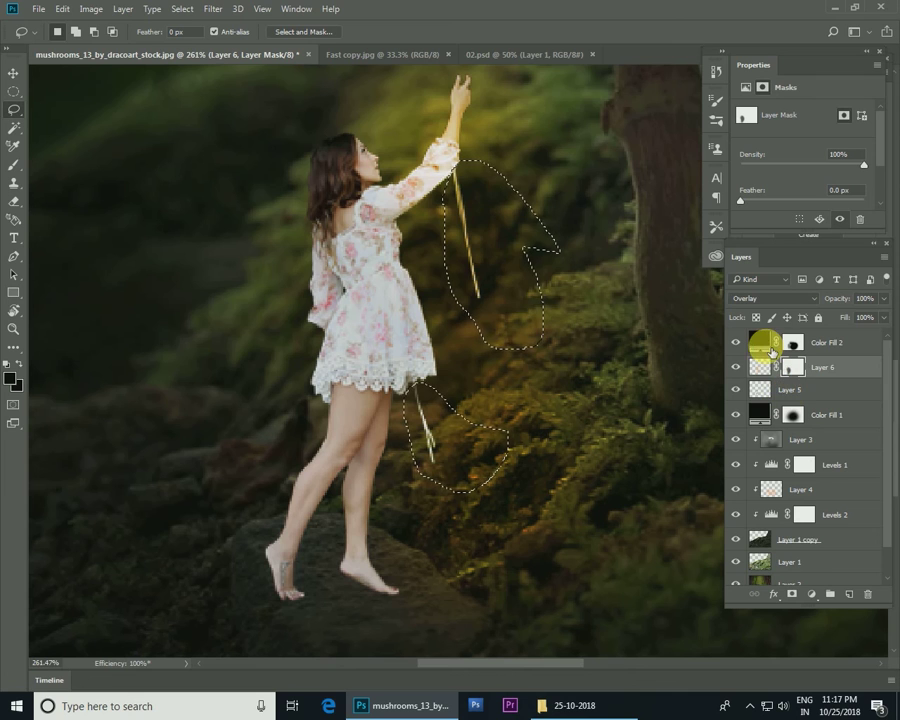
pyautogui.click(770, 388)
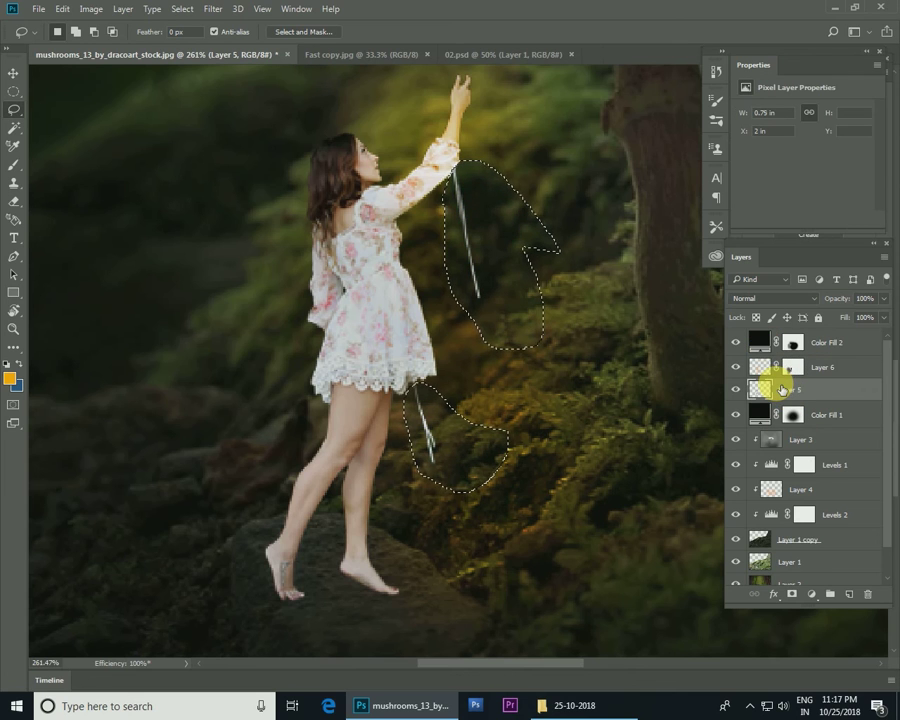
# Restore the streak selection and toggle Layer 5 to compare the light streaks.
pyautogui.hotkey('ctrl', 'd')
pyautogui.rightClick(575, 347)
pyautogui.press('Escape')
pyautogui.hotkey('ctrl', 'shift', 'd')
pyautogui.click(737, 390)
pyautogui.click(737, 390)
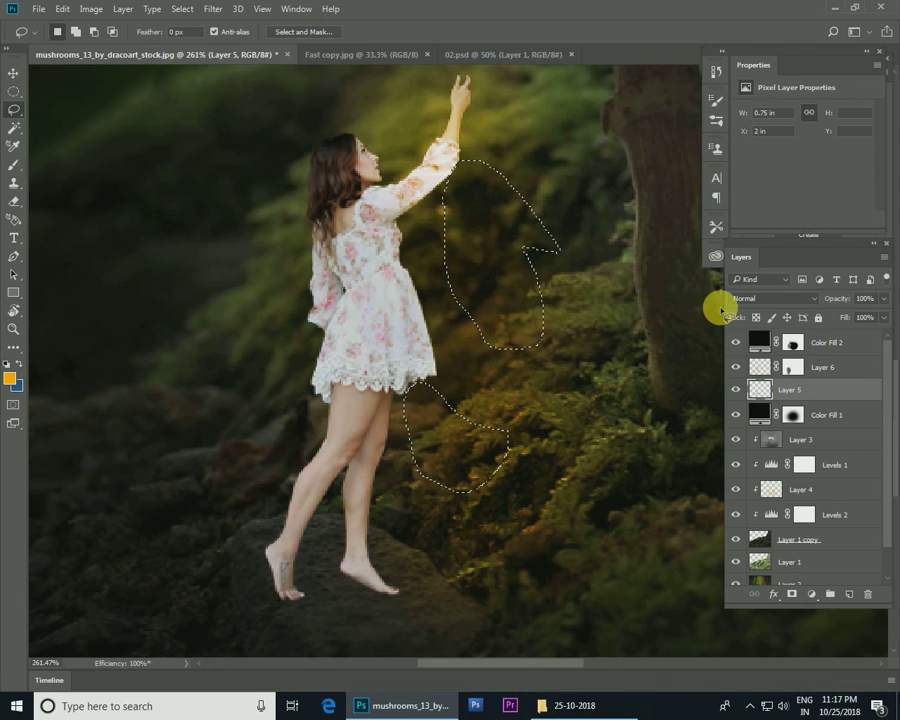
# Drop the lasso selection and return to the Move tool on Layer 5.
pyautogui.hotkey('ctrl', 'd')
pyautogui.scroll(-5, 569, 317)
pyautogui.press('v')
pyautogui.click(790, 392)
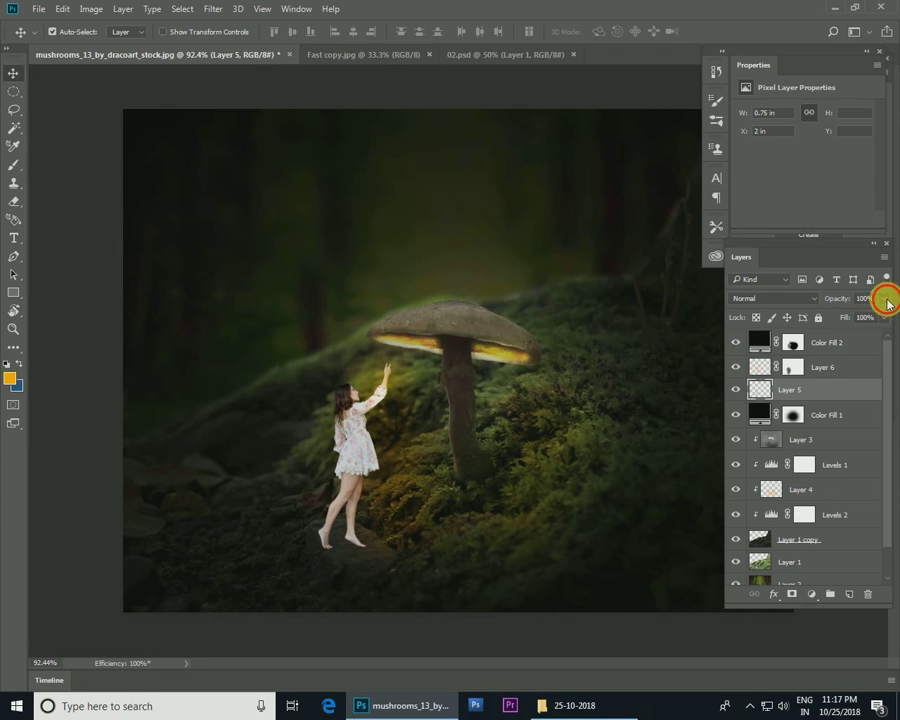
# Lower Layer 5's opacity and compare the scene with that layer hidden.
pyautogui.moveTo(856, 318); pyautogui.dragTo(897, 318)
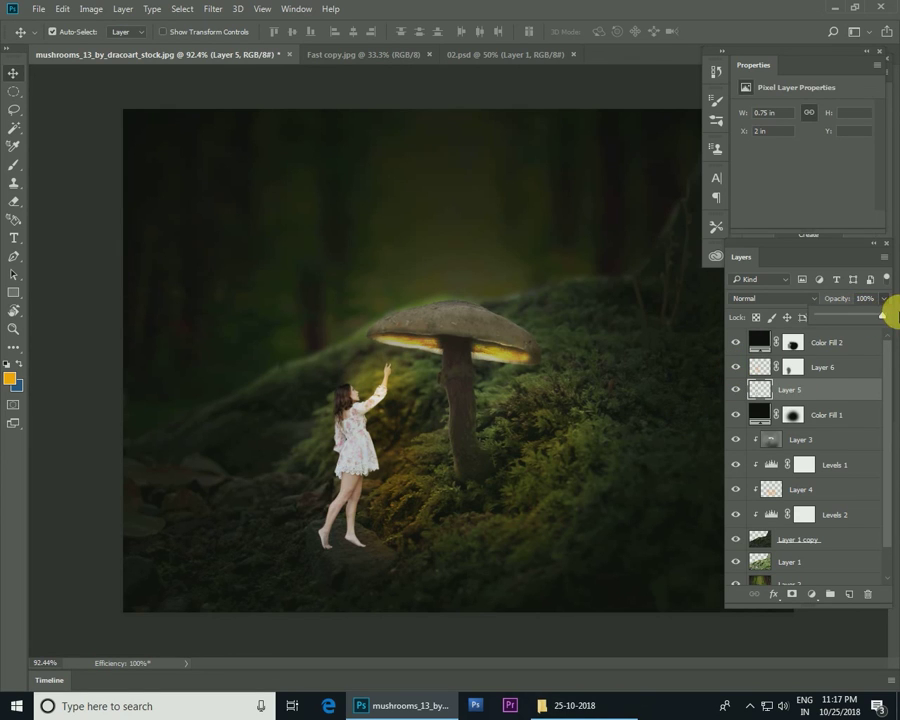
pyautogui.click(736, 389)
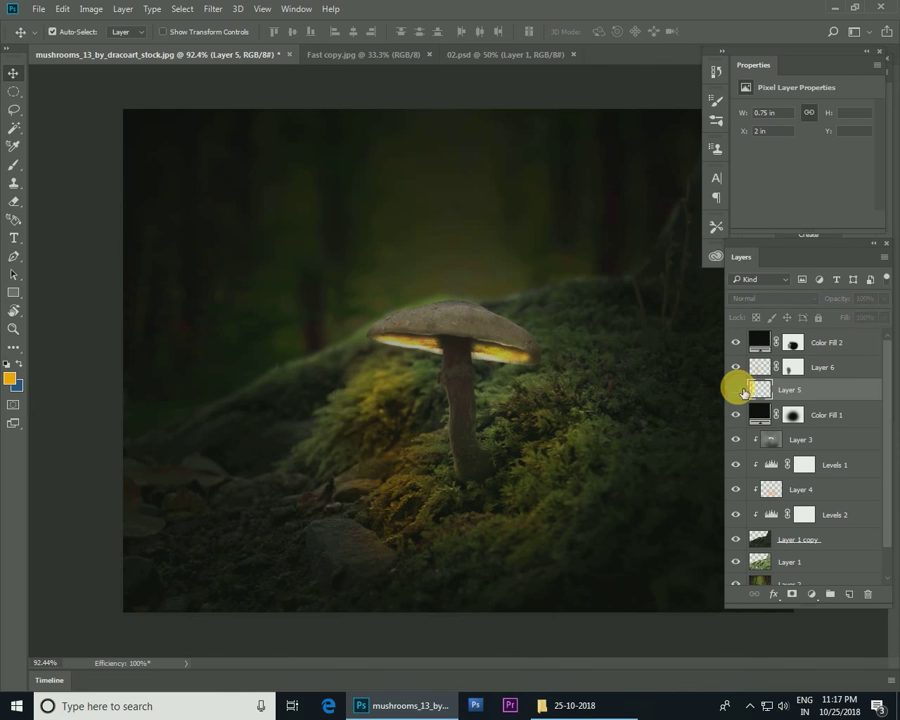
pyautogui.hotkey('alt', ']')
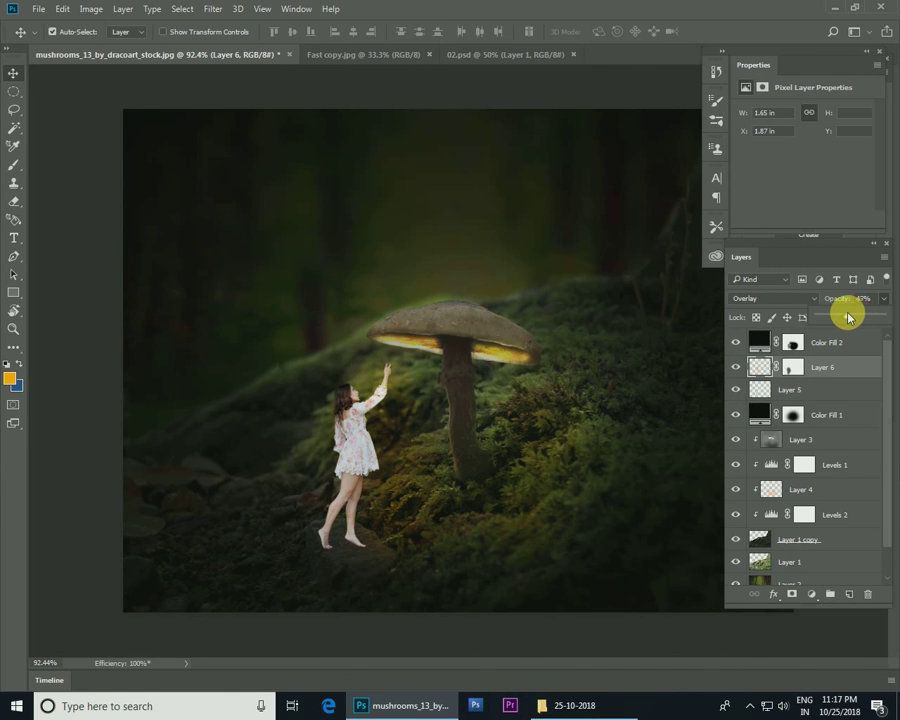
# Widen the Layer 6 glow past the mushroom stem with Free Transform.
pyautogui.hotkey('ctrl', 't')
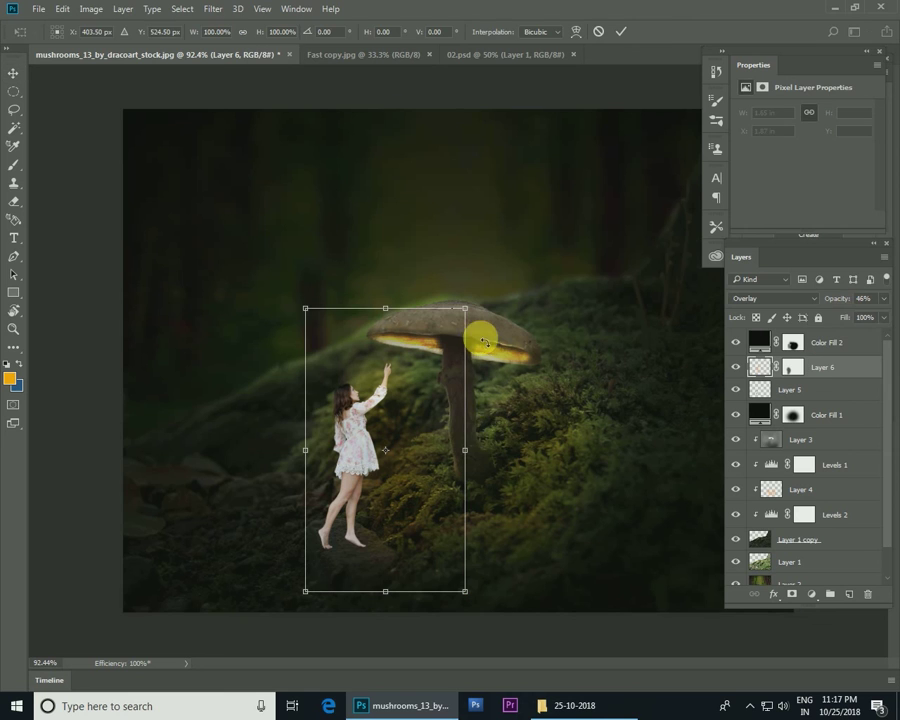
pyautogui.moveTo(469, 449); pyautogui.dragTo(600, 424)
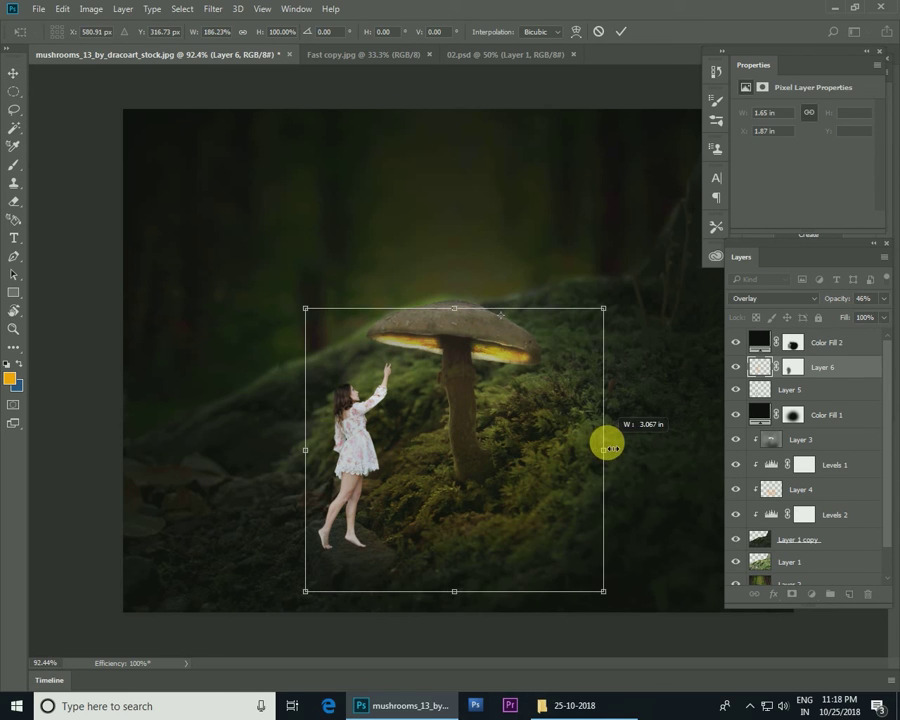
pyautogui.press('Return')
pyautogui.hotkey('ctrl', '-')
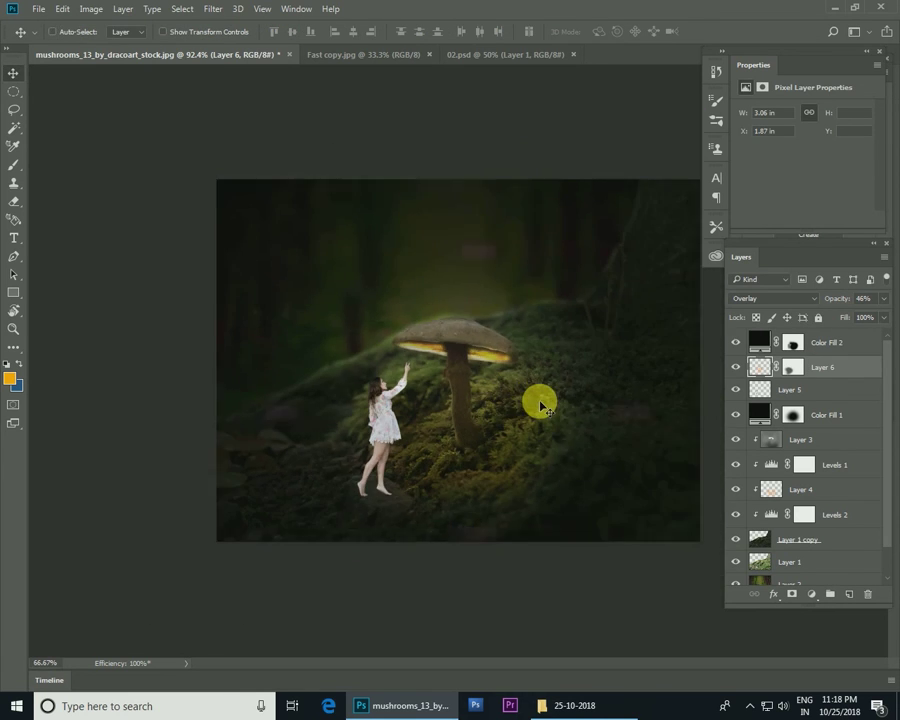
# Dim the Layer 6 glow with Levels, output white at 205.
pyautogui.hotkey('ctrl', 'l')
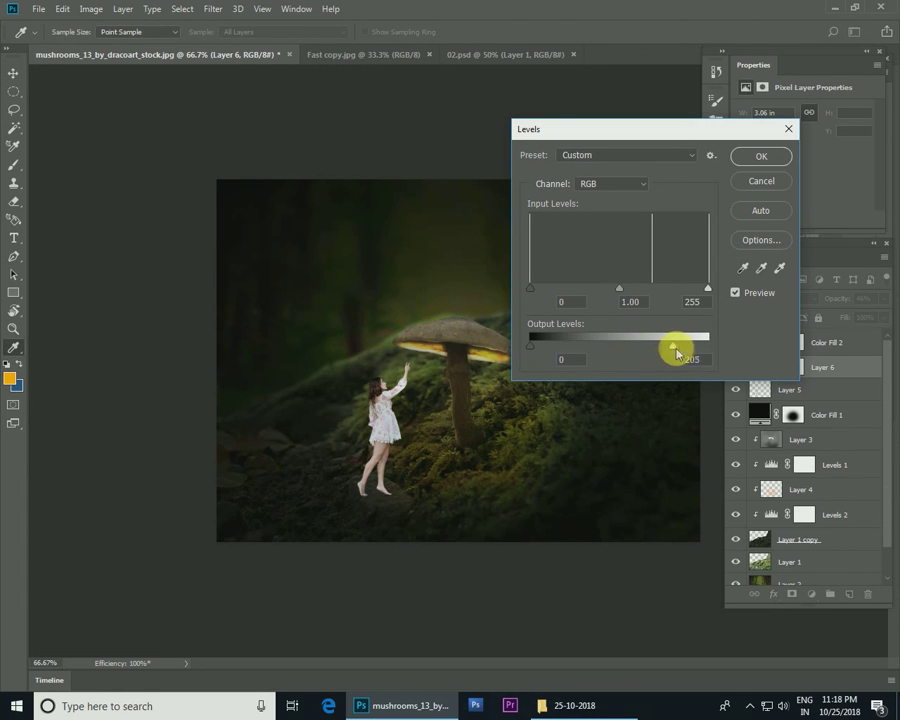
pyautogui.press('Return')
pyautogui.press('z')
pyautogui.moveTo(376, 324); pyautogui.dragTo(590, 357)
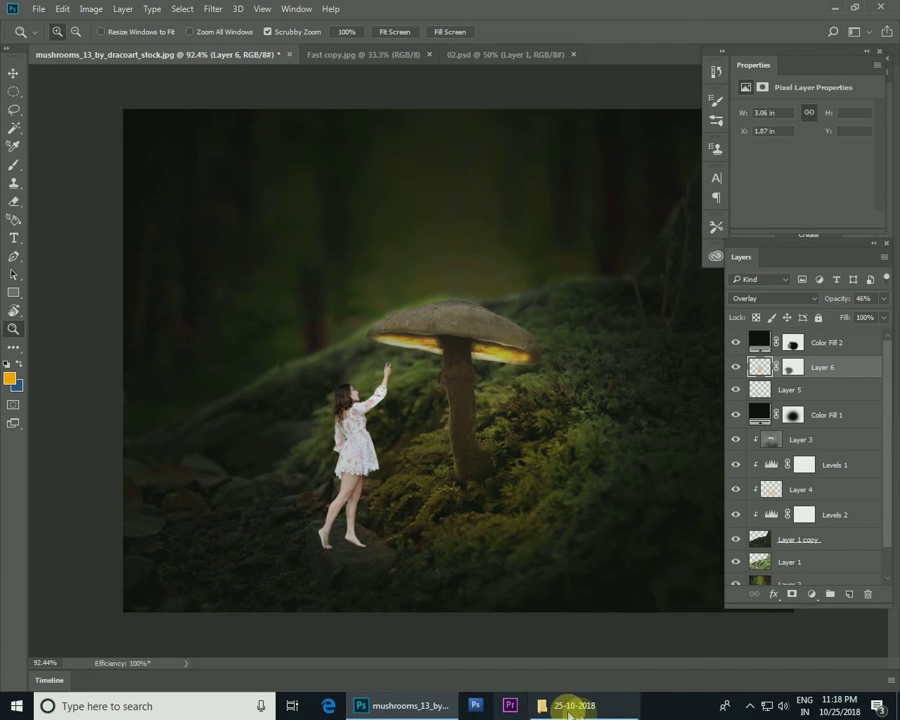
# Open the starry sky photo from the source-images folder as its own Photoshop document.
pyautogui.click(757, 709)
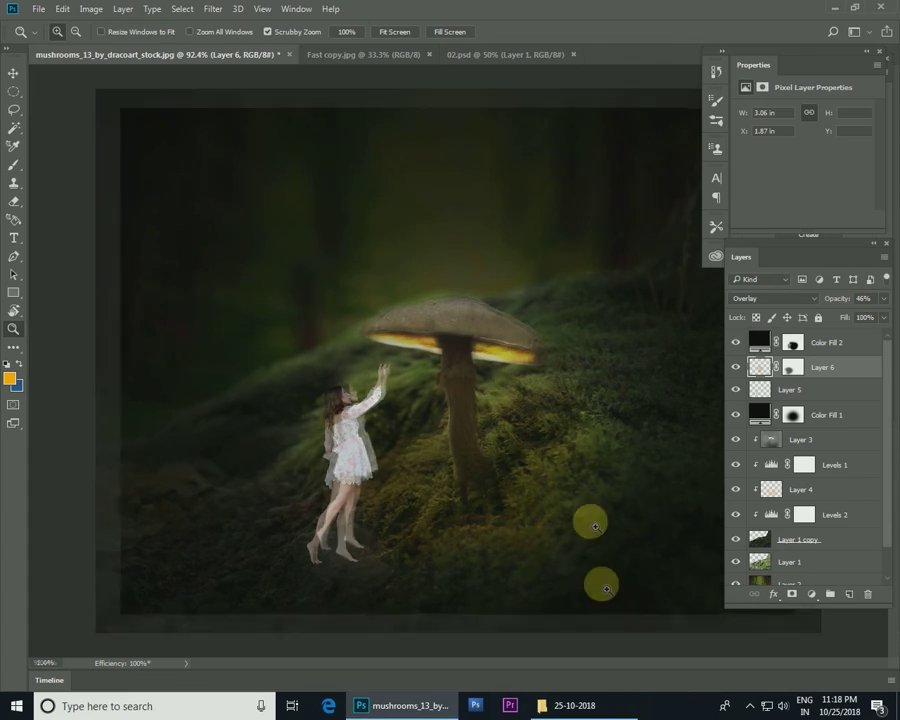
pyautogui.click(565, 705)
pyautogui.moveTo(392, 220)
pyautogui.mouseDown()
pyautogui.moveTo(447, 697)
pyautogui.moveTo(490, 457)
pyautogui.mouseUp()
pyautogui.press('Escape')
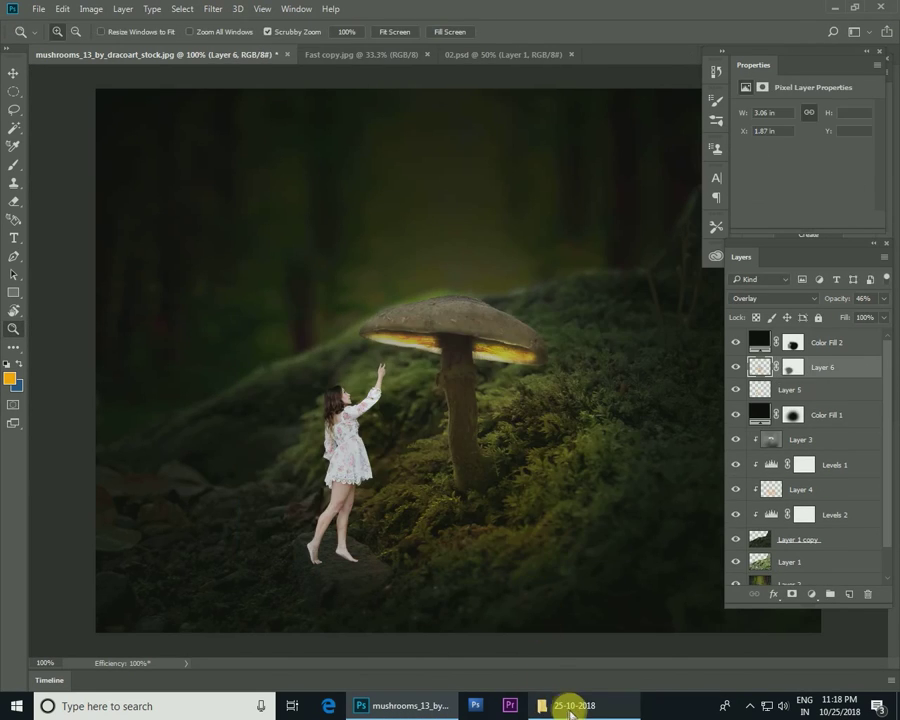
pyautogui.click(566, 703)
pyautogui.moveTo(388, 220)
pyautogui.mouseDown()
pyautogui.moveTo(415, 710)
pyautogui.moveTo(640, 56)
pyautogui.mouseUp()
pyautogui.click(14, 73)
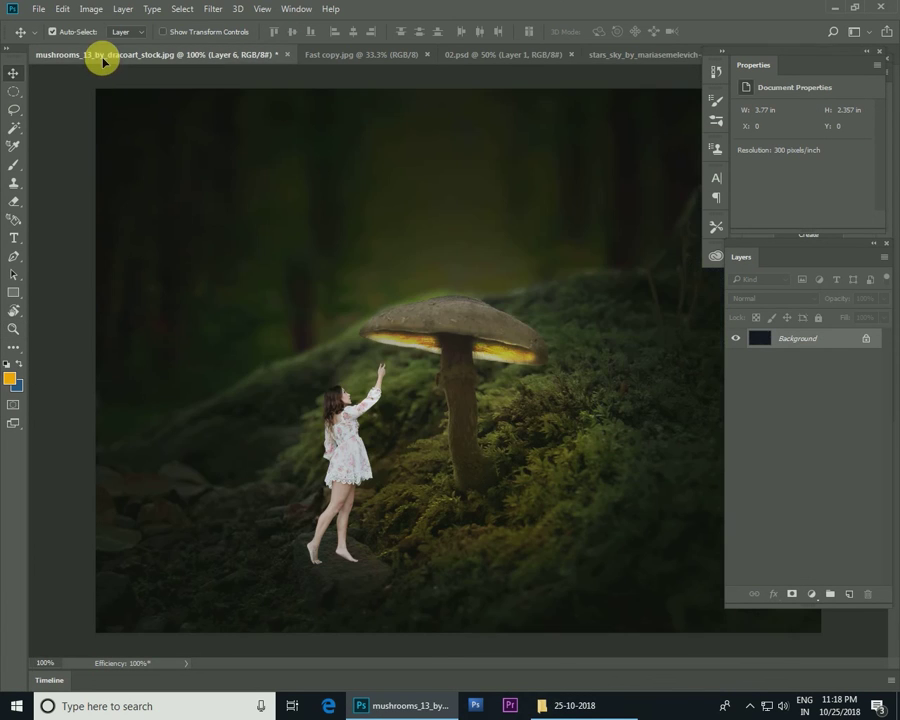
# Bring the stars into the mushroom composite as Layer 7, stretched to cover the canvas.
pyautogui.moveTo(320, 296); pyautogui.dragTo(310, 280)
pyautogui.hotkey('ctrl', 't')
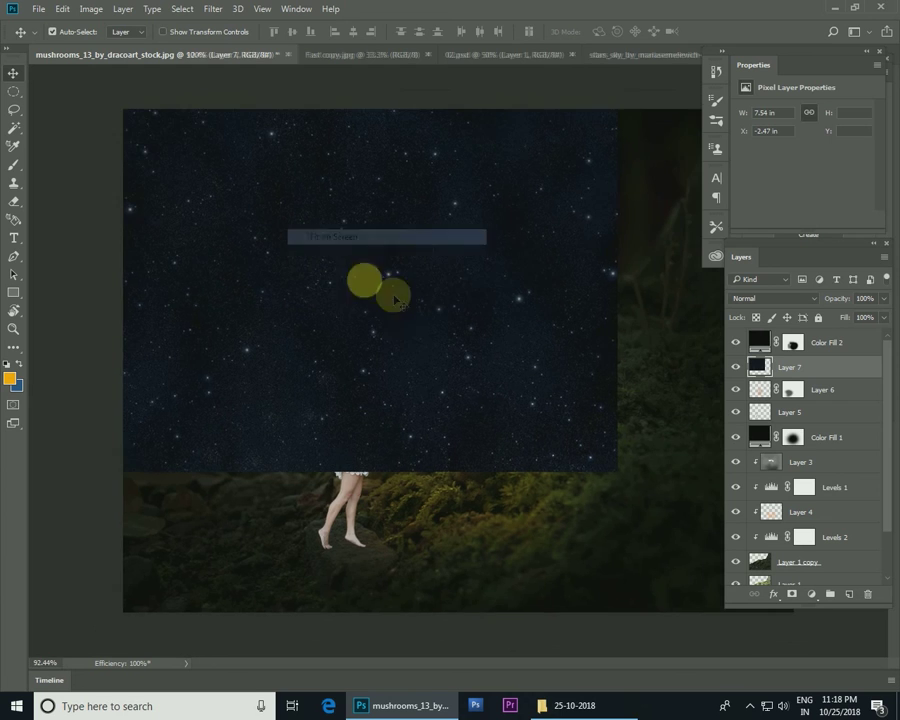
pyautogui.hotkey('ctrl', '0')
pyautogui.moveTo(412, 321)
pyautogui.mouseDown()
pyautogui.moveTo(517, 373)
pyautogui.moveTo(524, 352)
pyautogui.mouseUp()
pyautogui.moveTo(490, 506)
pyautogui.mouseDown()
pyautogui.moveTo(476, 534)
pyautogui.moveTo(500, 544)
pyautogui.mouseUp()
pyautogui.press('Return')
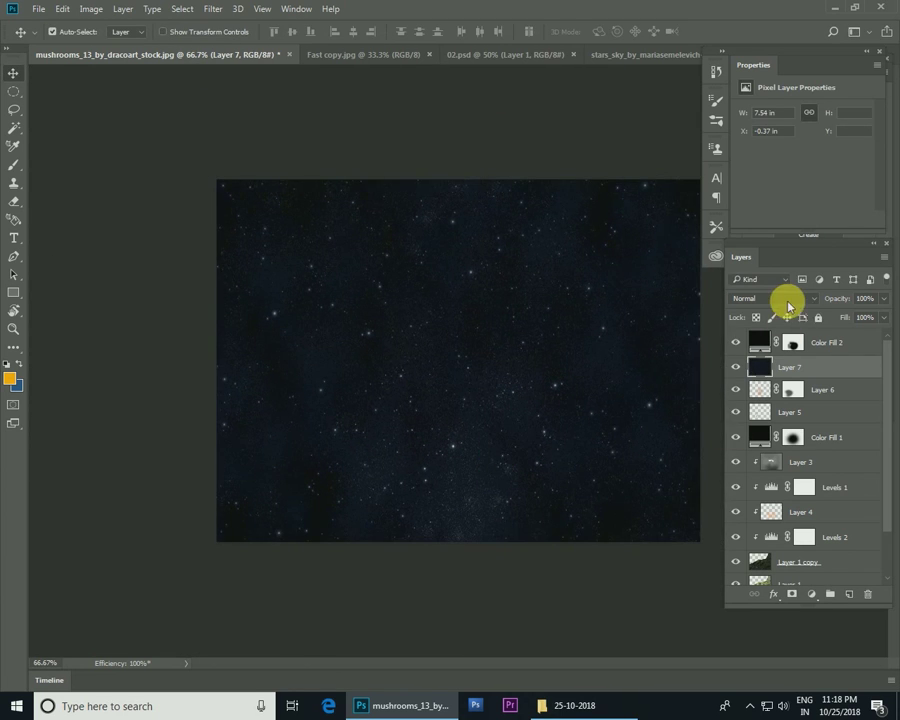
# Set Layer 7 to Screen at 71% opacity and add a Levels 3 adjustment brightening the highlights.
pyautogui.click(780, 298)
pyautogui.click(758, 405)
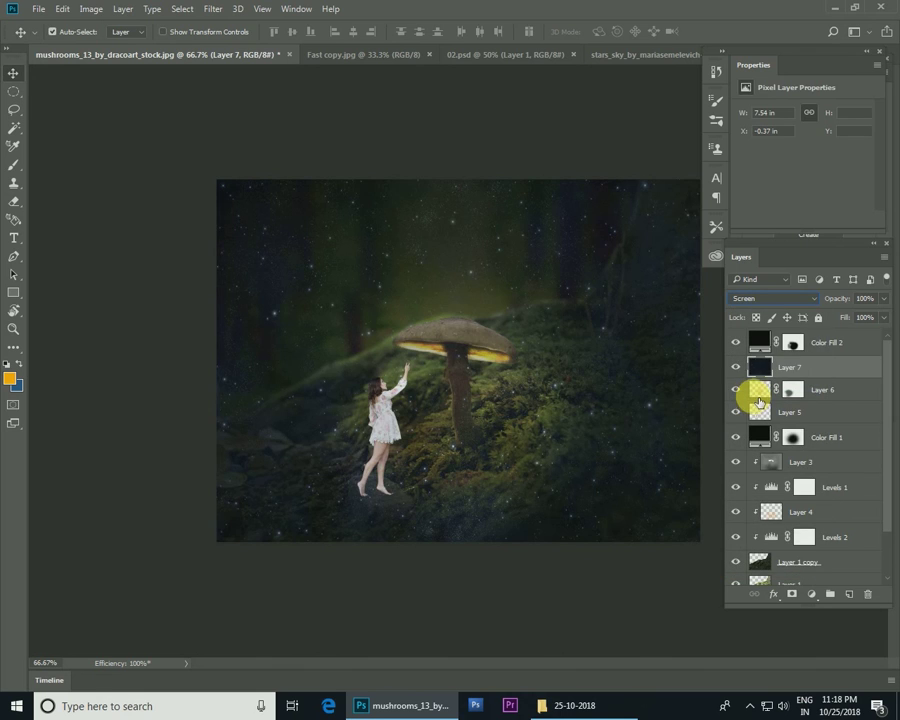
pyautogui.click(884, 298)
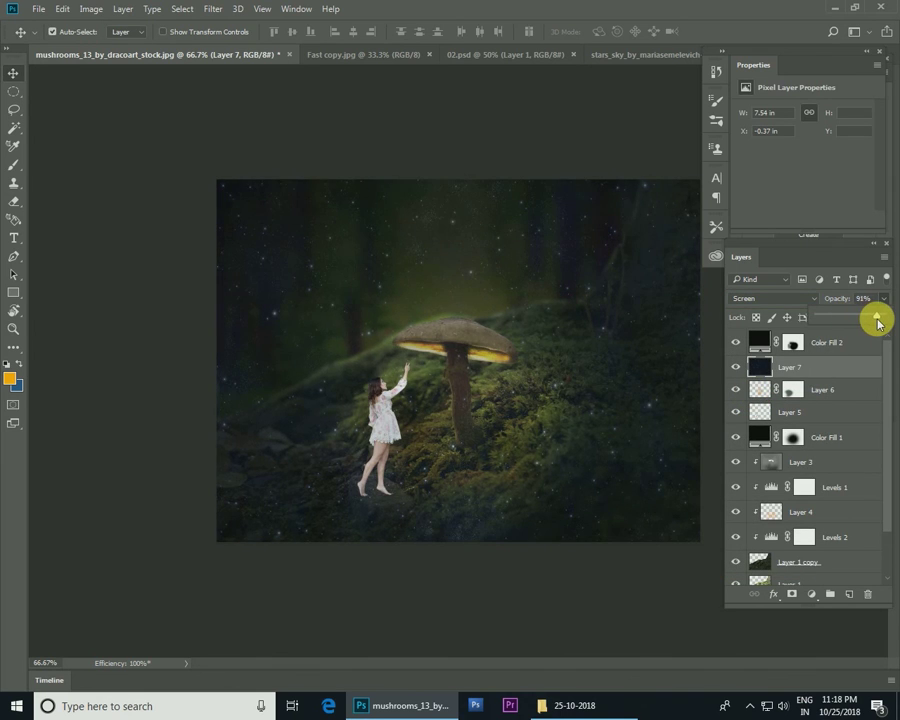
pyautogui.click(811, 594)
pyautogui.click(798, 355)
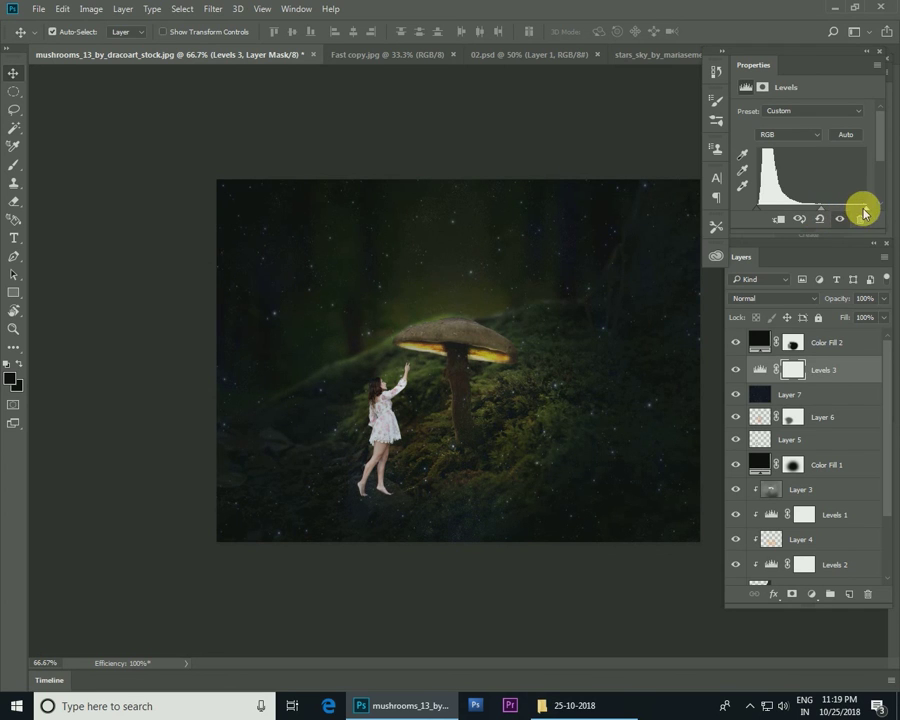
pyautogui.moveTo(856, 207); pyautogui.dragTo(846, 208)
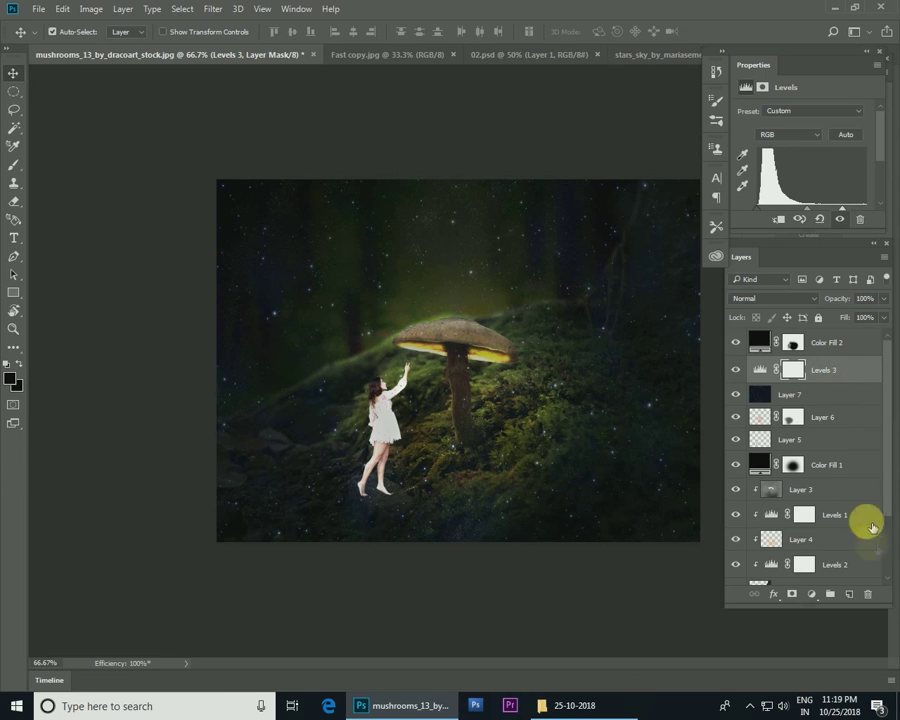
pyautogui.click(805, 395)
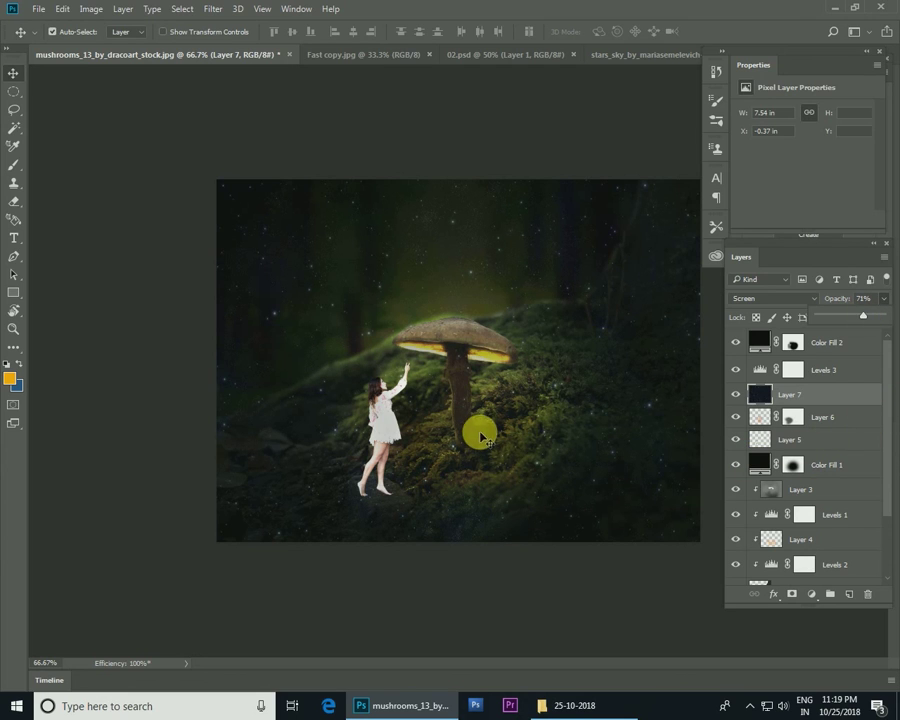
# Zoom on the girl and mushroom, cycle Fit on Screen and Print Size, then hide the panels.
pyautogui.press('z')
pyautogui.moveTo(362, 358)
pyautogui.mouseDown()
pyautogui.moveTo(402, 404)
pyautogui.moveTo(418, 364)
pyautogui.mouseUp()
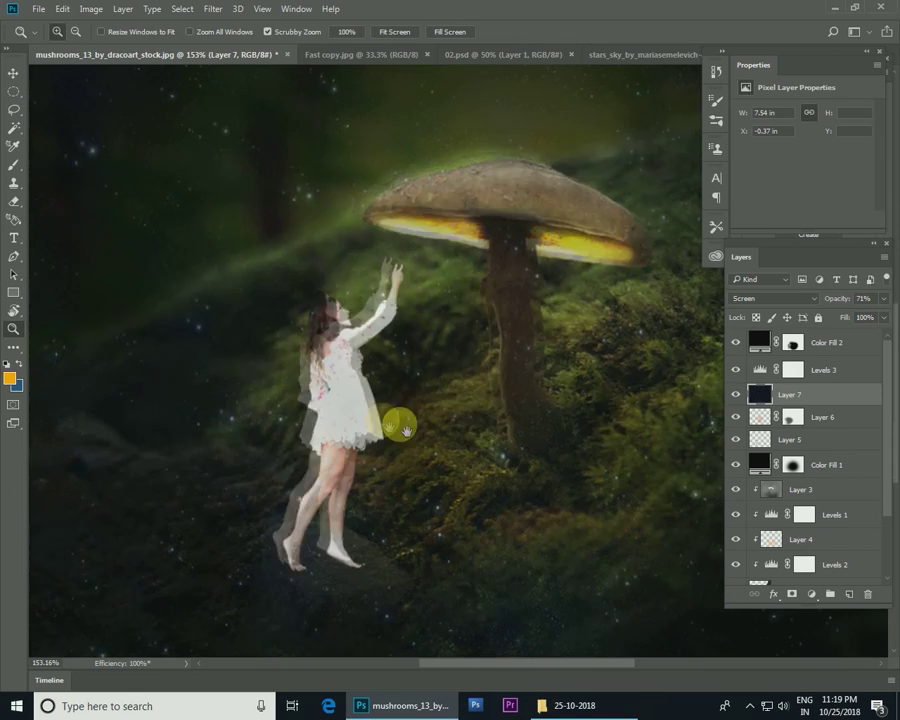
pyautogui.rightClick(396, 372)
pyautogui.click(420, 376)
pyautogui.rightClick(464, 380)
pyautogui.click(516, 432)
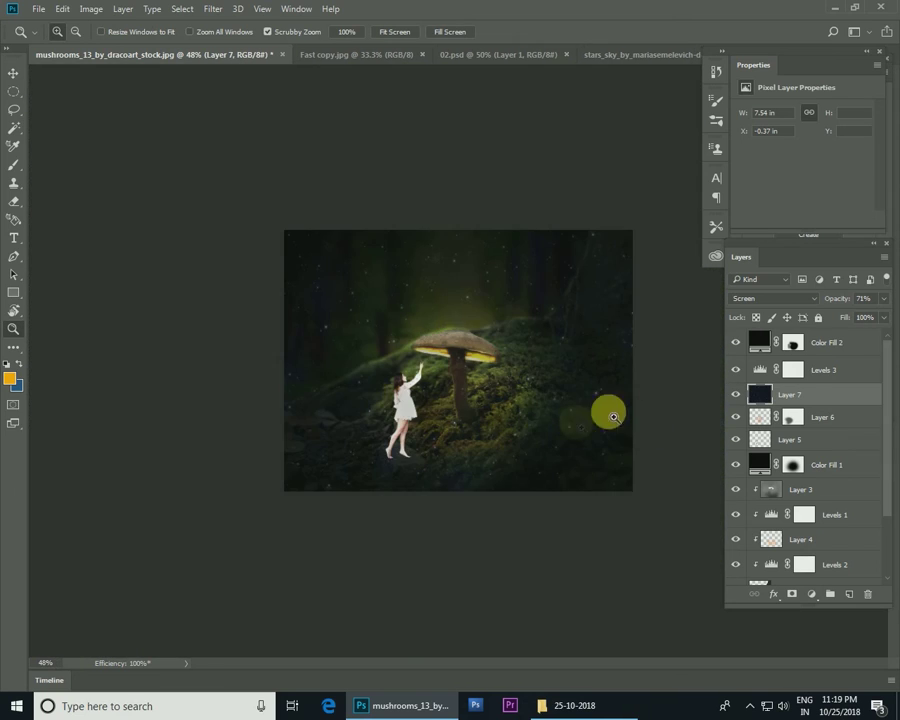
pyautogui.rightClick(520, 384)
pyautogui.click(542, 392)
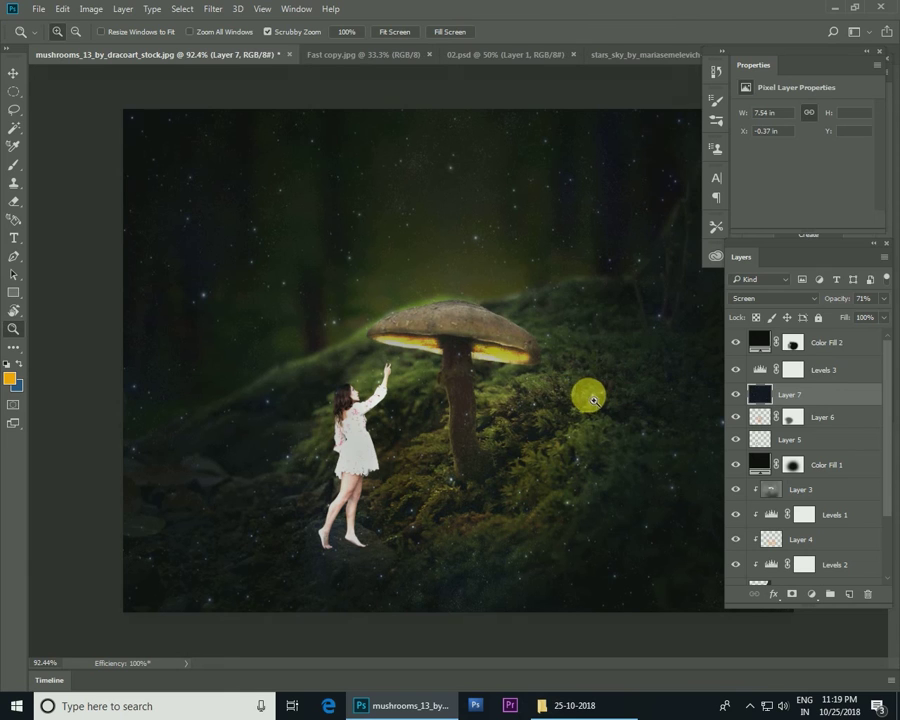
pyautogui.press('Tab')
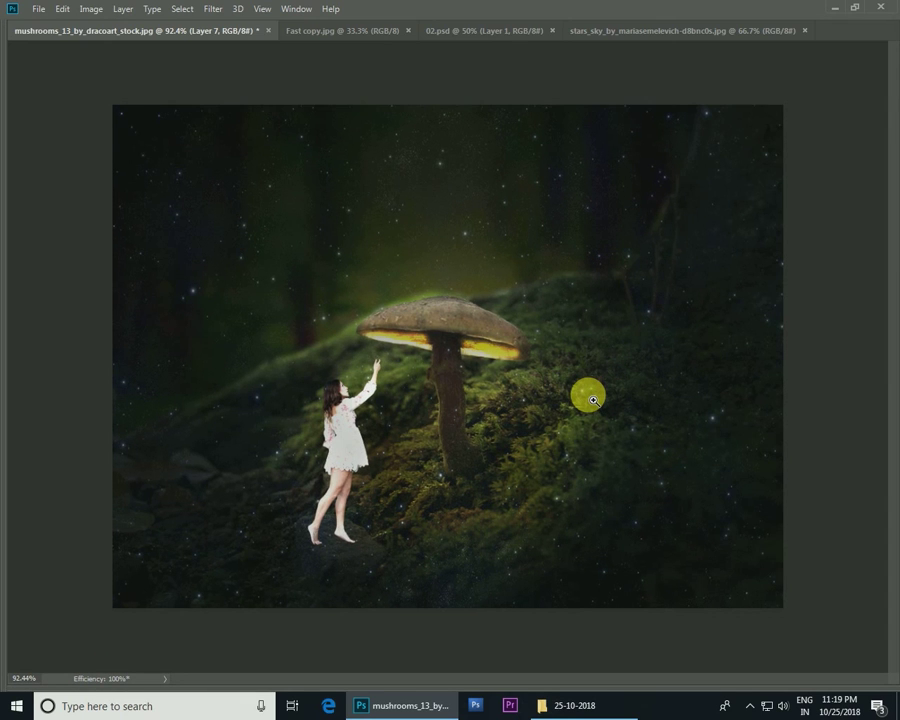
# Review the composite at Print Size, scroll through it, and return to Fit on Screen.
pyautogui.press('b')
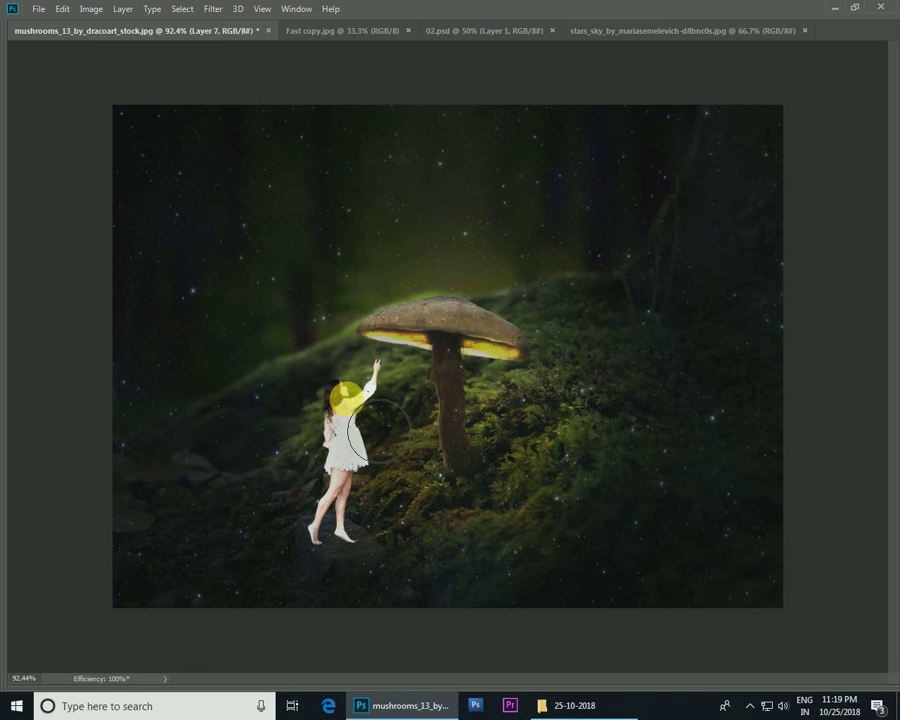
pyautogui.rightClick(466, 368)
pyautogui.click(516, 424)
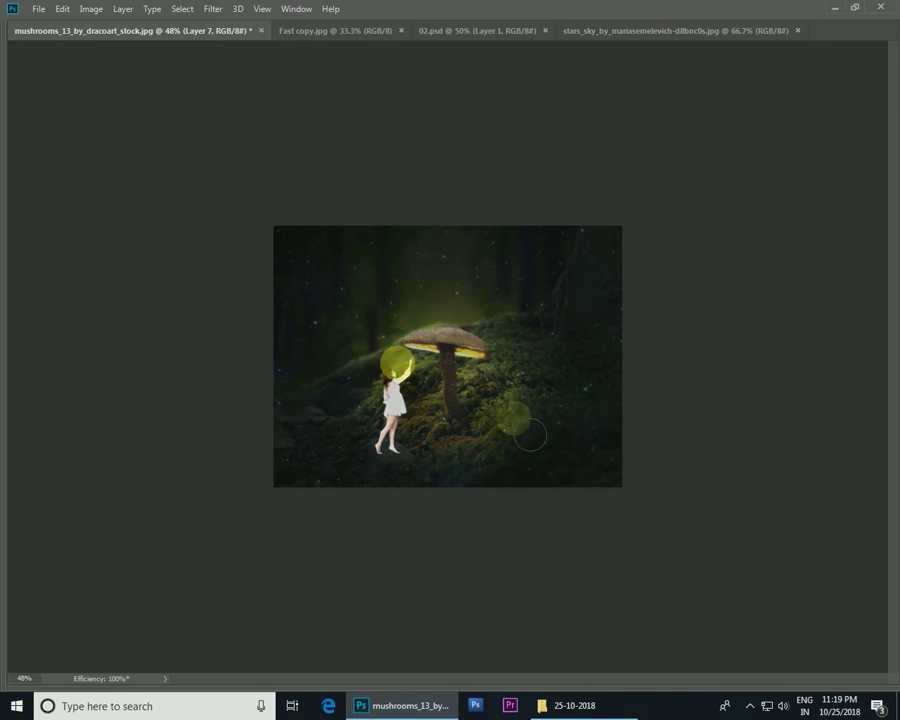
pyautogui.scroll(3, 530, 434)
pyautogui.scroll(2, 478, 422)
pyautogui.scroll(2, 442, 316)
pyautogui.scroll(2, 446, 311)
pyautogui.rightClick(456, 352)
pyautogui.click(472, 354)
# Bring back the Layers panel and toggle Layer 7's stars off and on to compare.
pyautogui.press('F7')
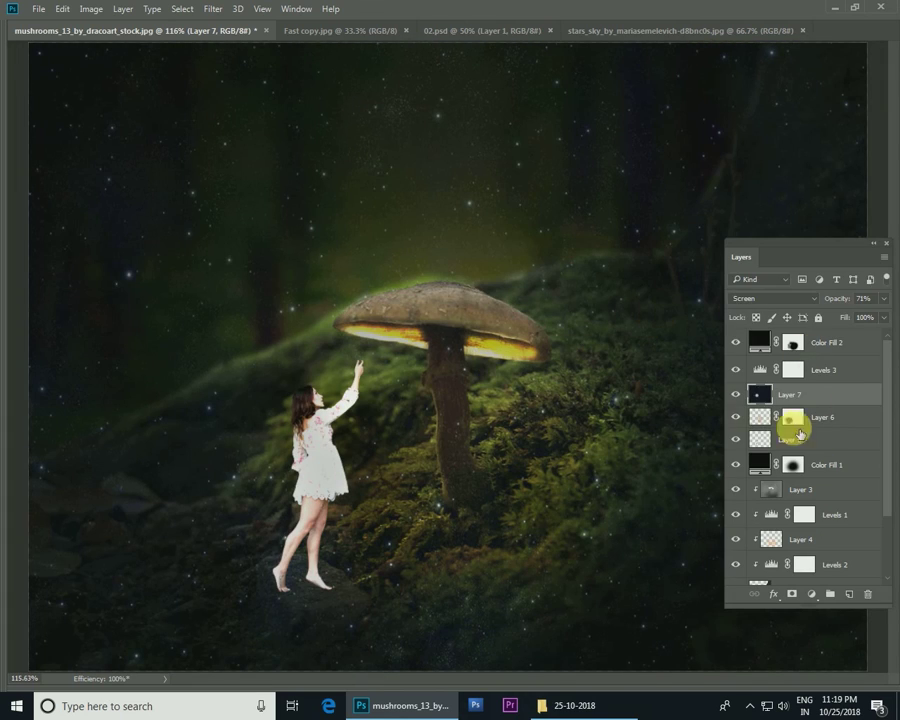
pyautogui.click(736, 394)
pyautogui.click(738, 396)
pyautogui.rightClick(584, 392)
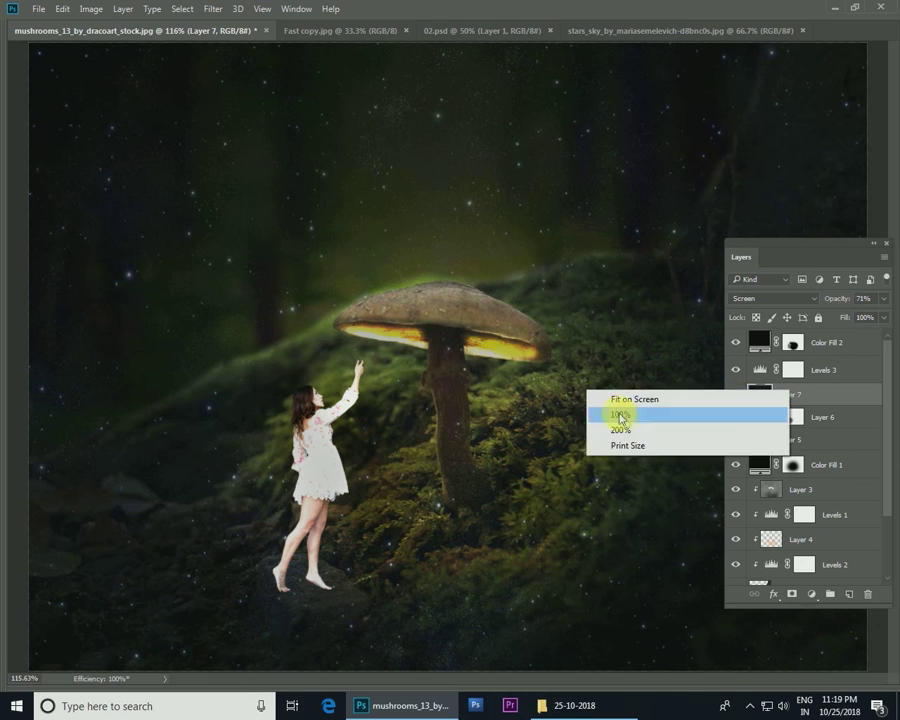
pyautogui.click(627, 442)
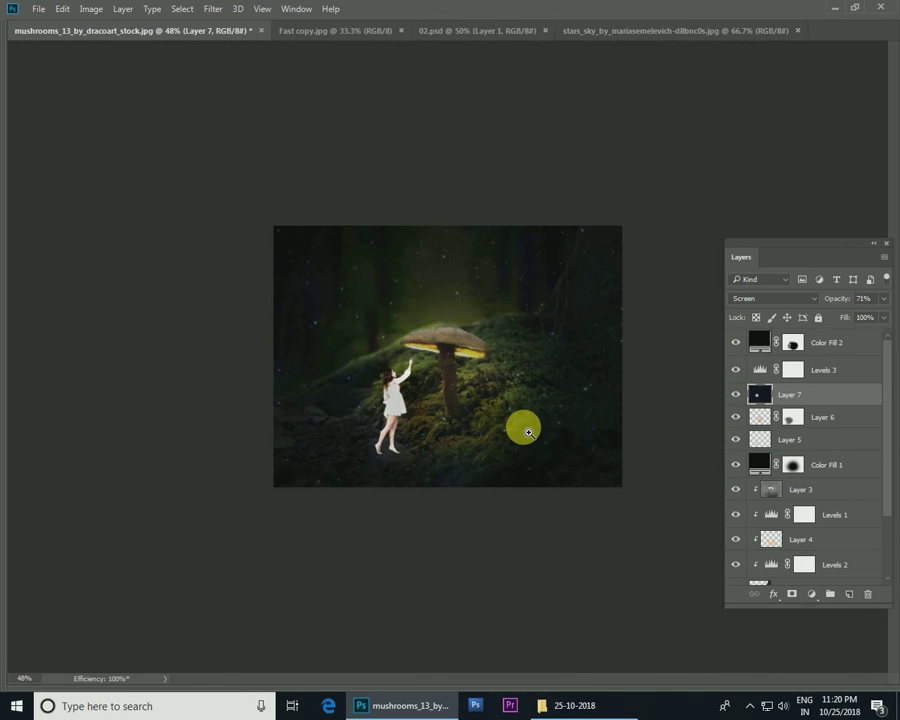